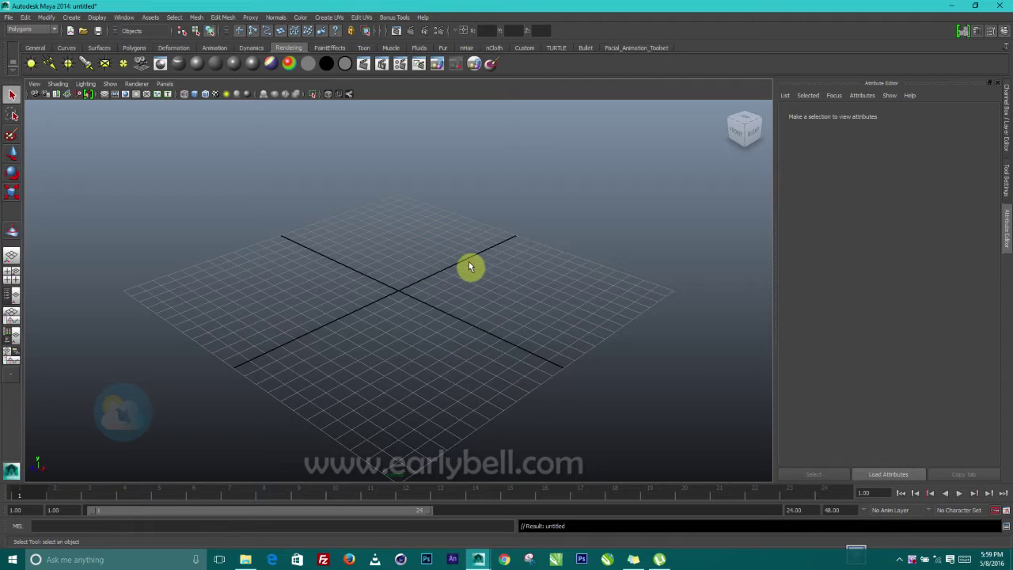
{"action": "left_click_drag", "start_coordinate": [468, 267], "coordinate": [451, 277], "text": "alt"}
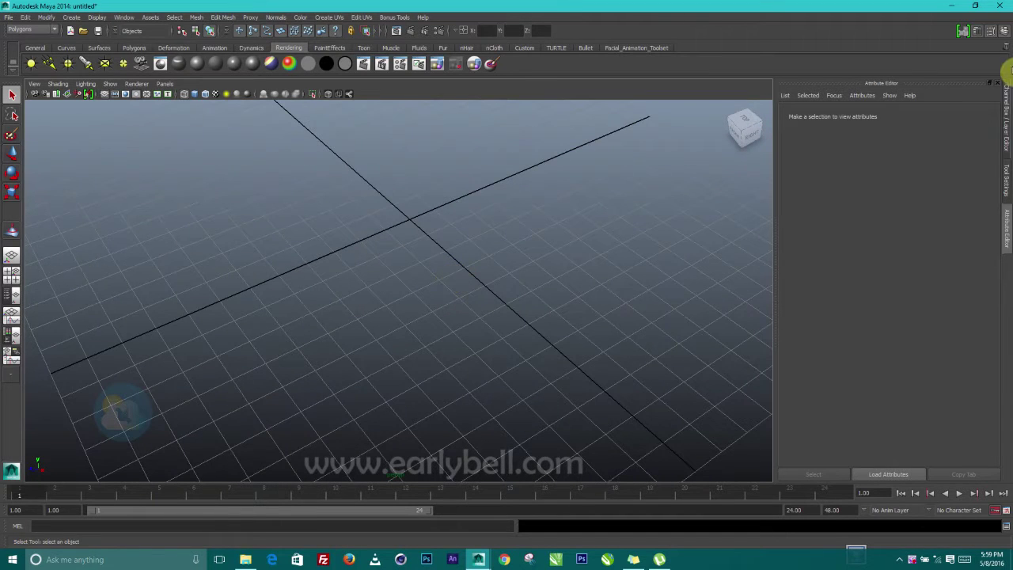
{"action": "left_click", "coordinate": [1008, 104]}
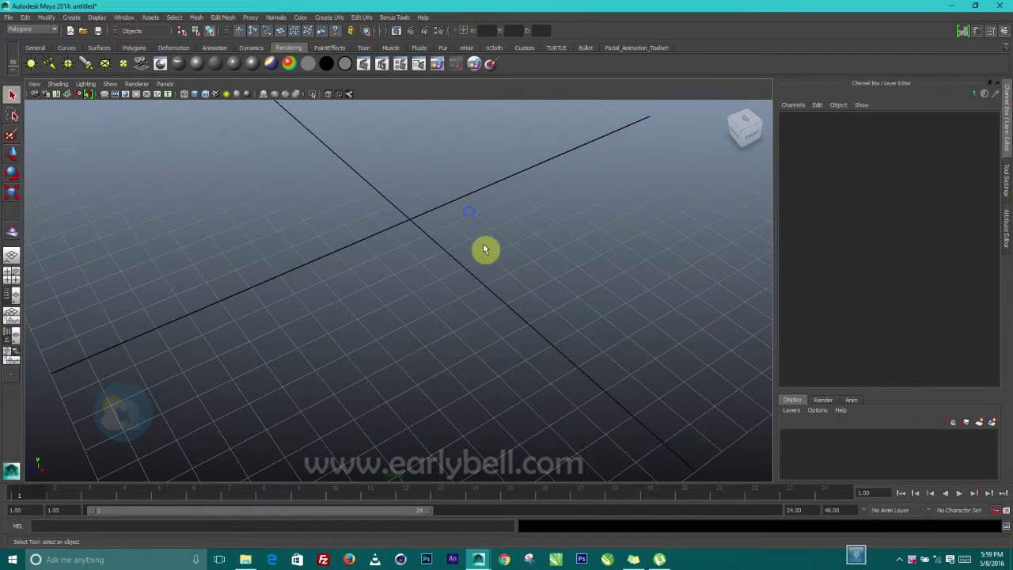
{"action": "left_click", "coordinate": [1007, 130]}
{"action": "left_click_drag", "start_coordinate": [559, 274], "coordinate": [384, 346], "text": "alt"}
{"action": "middle_click_drag", "start_coordinate": [413, 278], "coordinate": [590, 283], "text": "alt"}
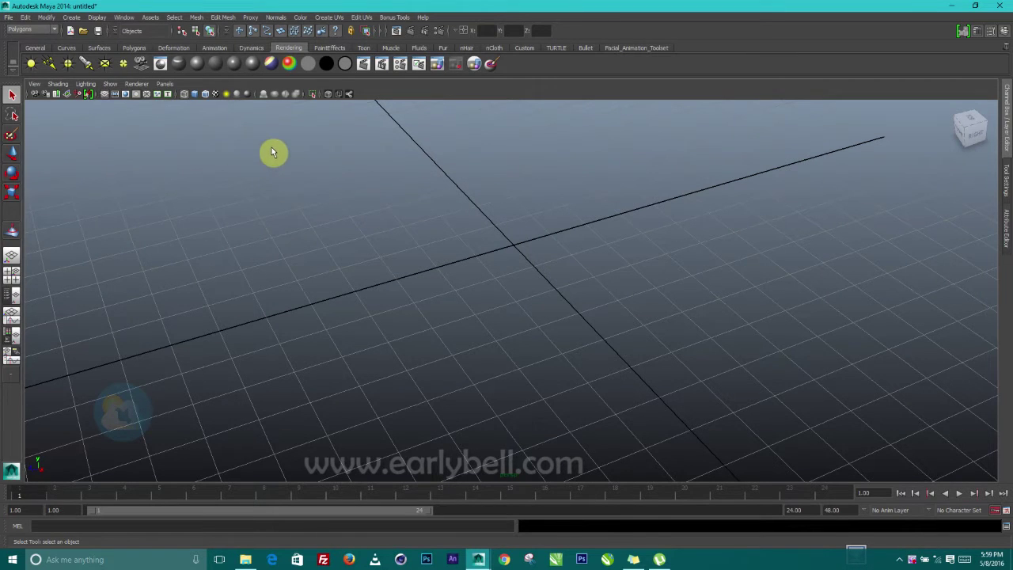
{"action": "left_click_drag", "start_coordinate": [443, 290], "coordinate": [494, 281], "text": "alt"}
{"action": "middle_click_drag", "start_coordinate": [494, 279], "coordinate": [465, 264], "text": "alt"}
{"action": "scroll", "coordinate": [457, 307], "scroll_direction": "down", "scroll_amount": 4}
{"action": "middle_click_drag", "start_coordinate": [518, 296], "coordinate": [436, 288], "text": "alt"}
{"action": "left_click_drag", "start_coordinate": [435, 291], "coordinate": [599, 258], "text": "alt"}
{"action": "middle_click_drag", "start_coordinate": [599, 256], "coordinate": [479, 278], "text": "alt"}
{"action": "scroll", "coordinate": [546, 249], "scroll_direction": "down", "scroll_amount": 4}
{"action": "right_click_drag", "start_coordinate": [496, 243], "coordinate": [496, 284], "text": "alt"}
{"action": "mouse_move", "coordinate": [497, 286]}
{"action": "left_mouse_down", "text": "alt"}
{"action": "mouse_move", "coordinate": [464, 279]}
{"action": "mouse_move", "coordinate": [490, 277]}
{"action": "left_mouse_up", "text": "alt"}
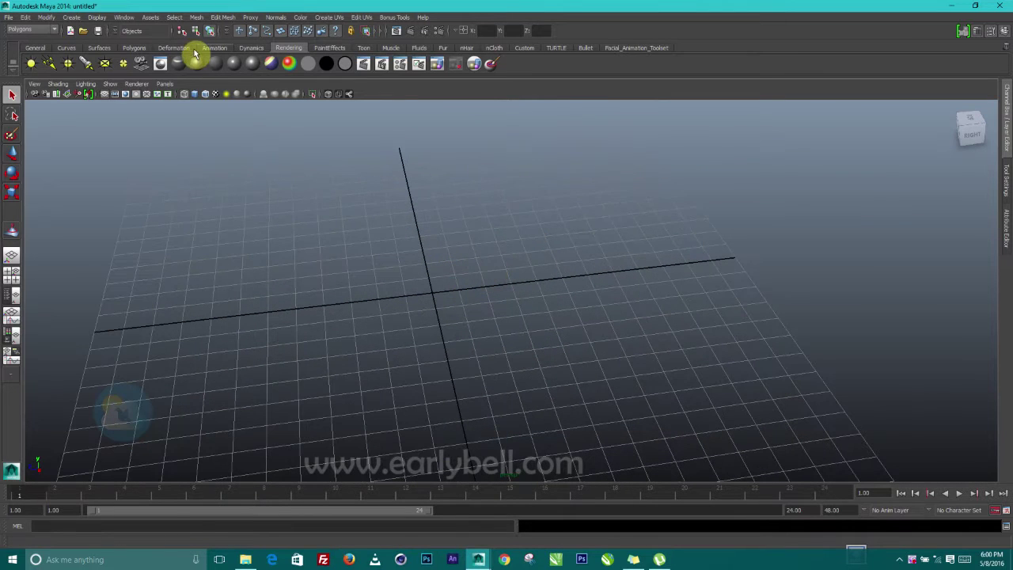
{"action": "left_click_drag", "start_coordinate": [510, 233], "coordinate": [494, 223], "text": "alt"}
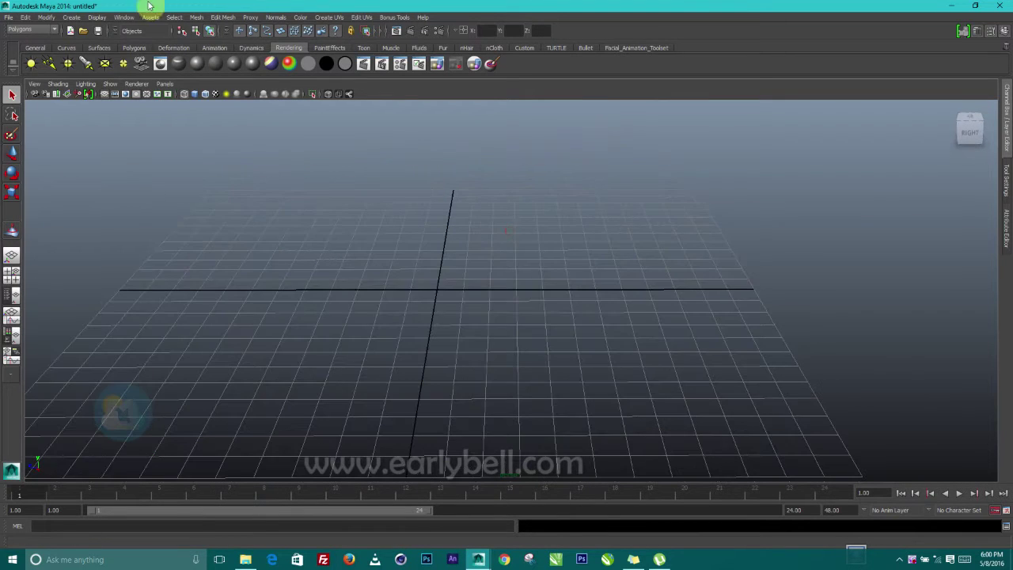
Create a polygon cylinder at the grid centre and set its height to about 4.9.
{"action": "left_click", "coordinate": [133, 48]}
{"action": "left_click", "coordinate": [70, 64]}
{"action": "left_click_drag", "start_coordinate": [580, 324], "coordinate": [472, 292], "text": "alt"}
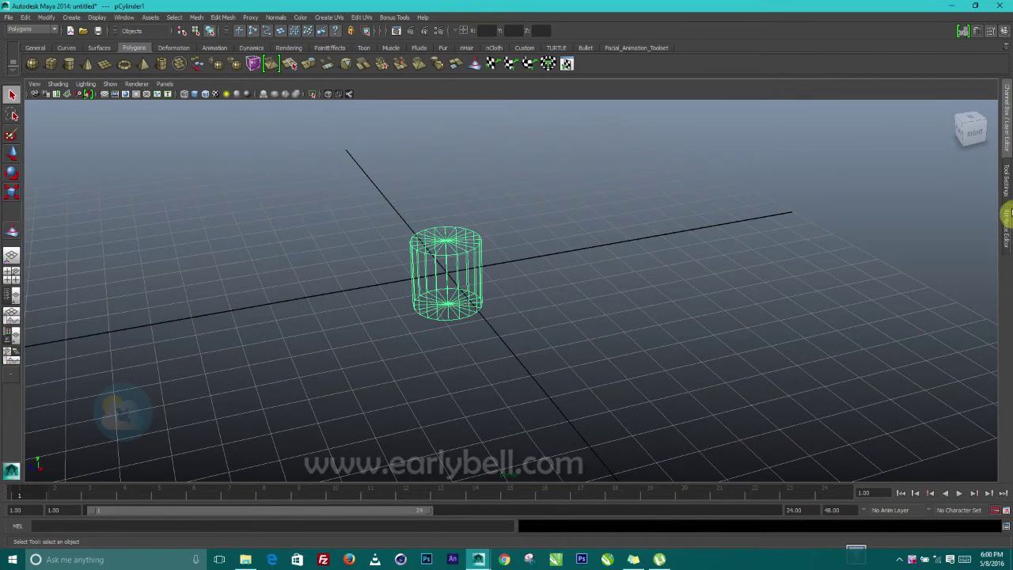
{"action": "left_click", "coordinate": [1009, 124]}
{"action": "left_click", "coordinate": [811, 237]}
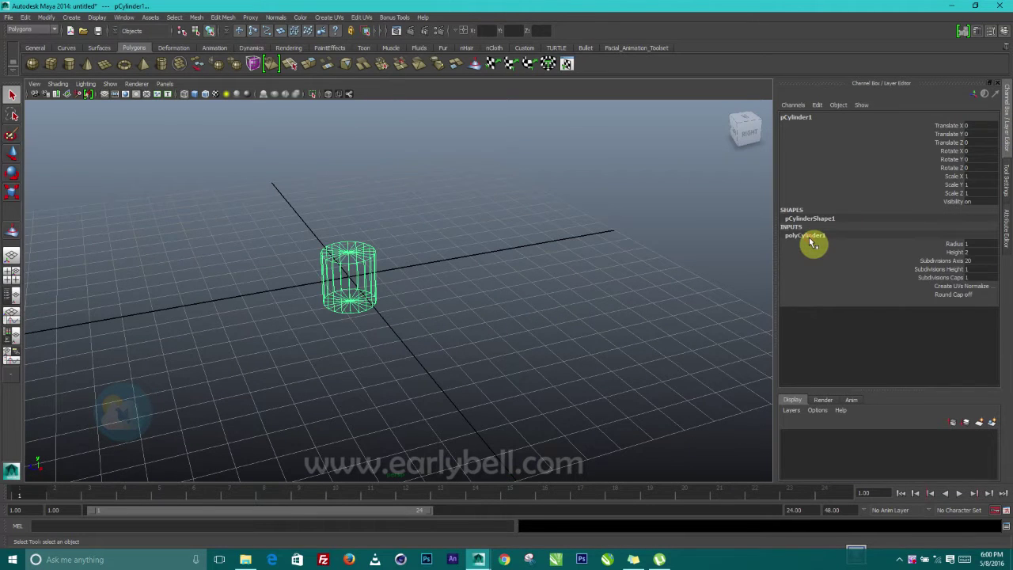
{"action": "left_click", "coordinate": [955, 251]}
{"action": "mouse_move", "coordinate": [585, 309]}
{"action": "middle_mouse_down"}
{"action": "mouse_move", "coordinate": [565, 310]}
{"action": "mouse_move", "coordinate": [575, 315]}
{"action": "middle_mouse_up"}
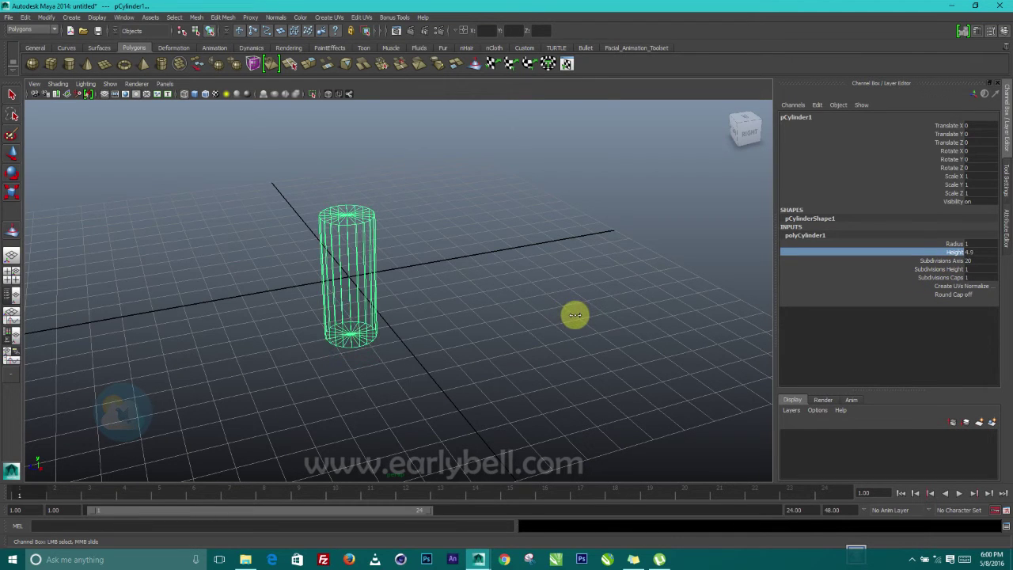
Set the cylinder's cap subdivisions to 0 and its height subdivisions to 7.
{"action": "double_click", "coordinate": [968, 277]}
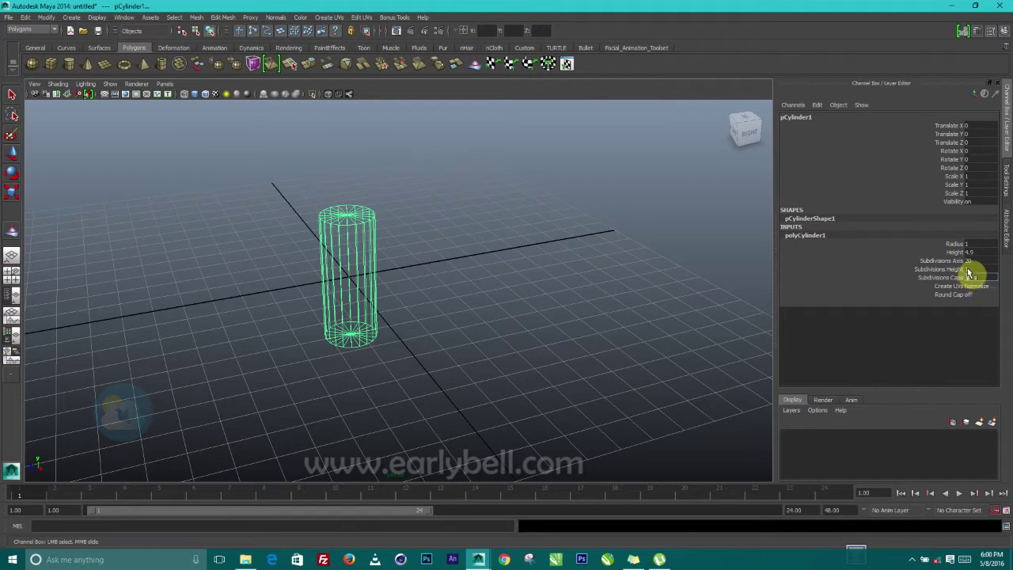
{"action": "key", "text": "Return"}
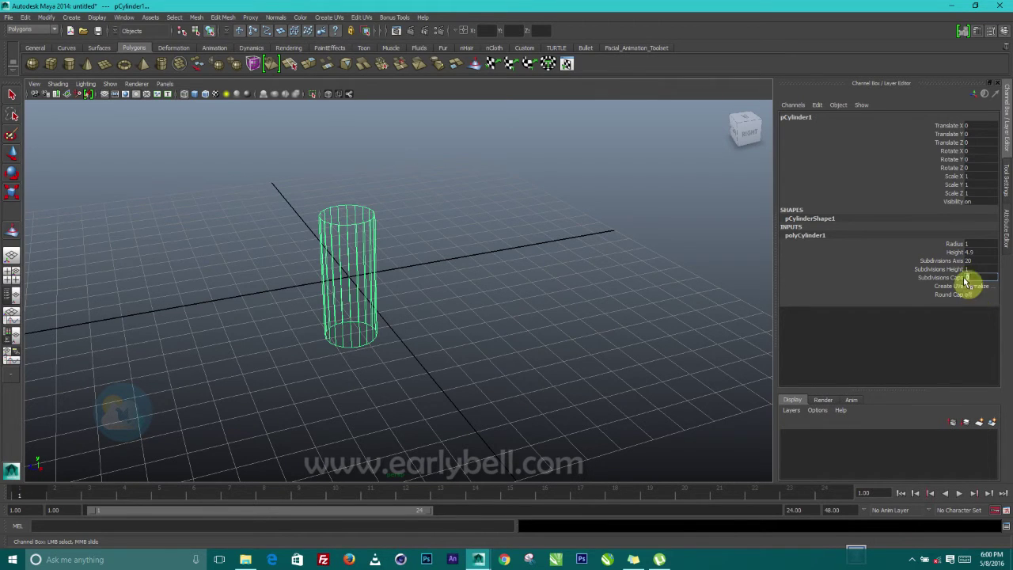
{"action": "left_click", "coordinate": [950, 271]}
{"action": "middle_click_drag", "start_coordinate": [419, 350], "coordinate": [448, 349]}
{"action": "scroll", "coordinate": [338, 289], "scroll_direction": "up", "scroll_amount": 1}
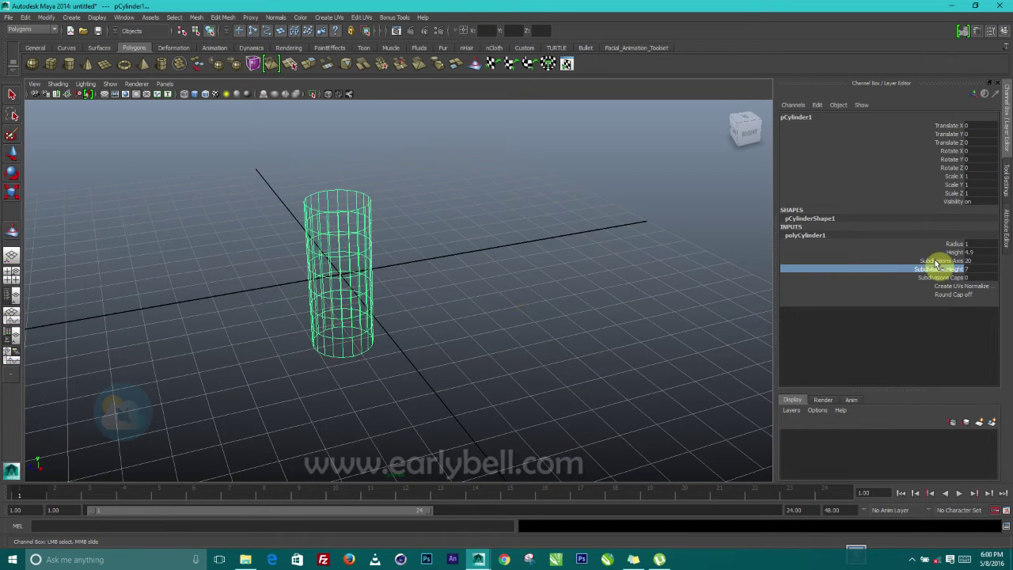
Set the cylinder's radius to about 1.7 and switch the viewport to shaded display.
{"action": "left_click", "coordinate": [955, 246]}
{"action": "middle_click_drag", "start_coordinate": [475, 328], "coordinate": [482, 337]}
{"action": "left_click_drag", "start_coordinate": [481, 338], "coordinate": [463, 282], "text": "alt"}
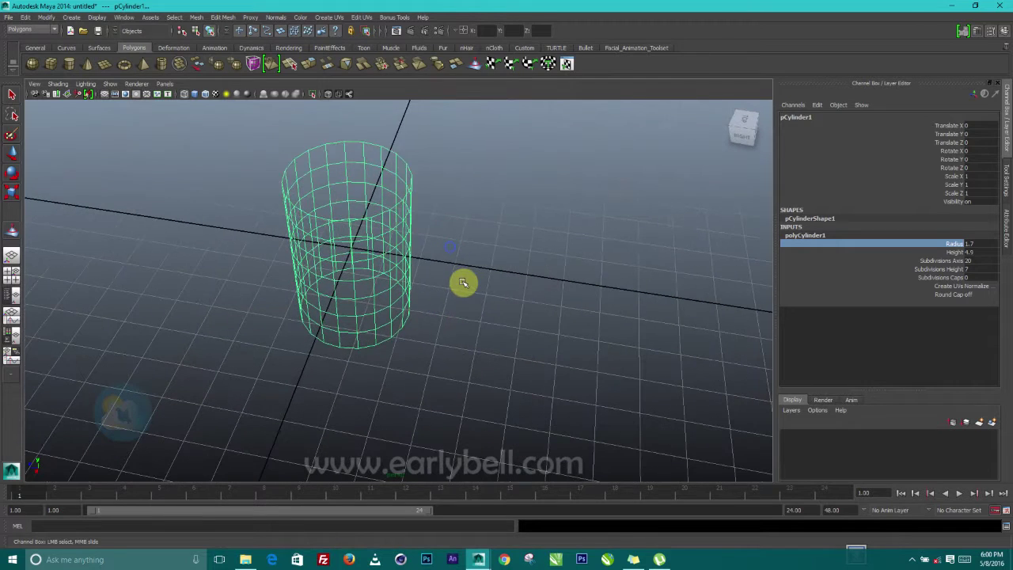
{"action": "key", "text": "5"}
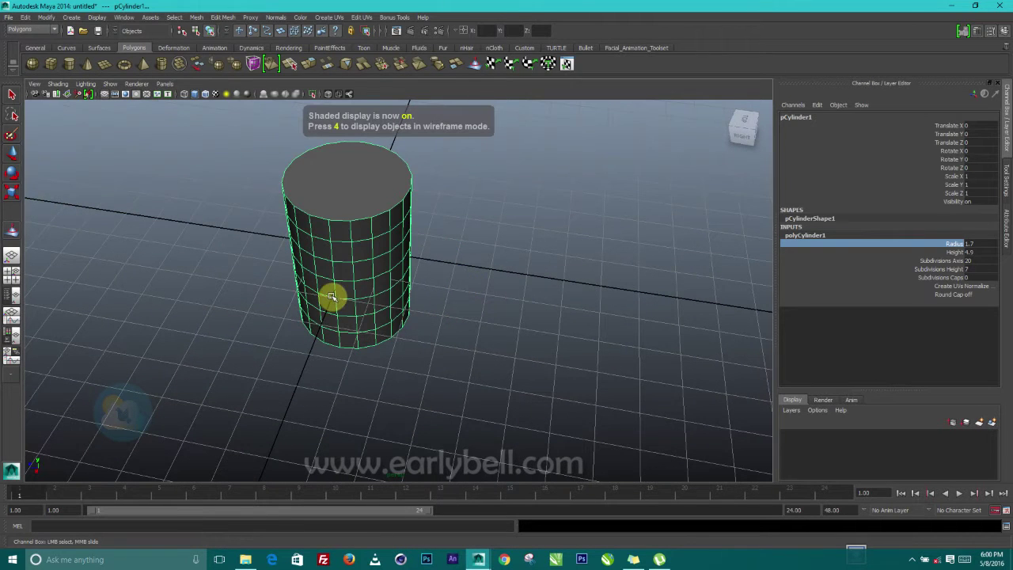
Move the cylinder up along the Y axis so that its base sits at grid level.
{"action": "key", "text": "w"}
{"action": "scroll", "coordinate": [345, 281], "scroll_direction": "down", "scroll_amount": 3}
{"action": "left_click_drag", "start_coordinate": [346, 280], "coordinate": [373, 163], "text": "alt"}
{"action": "middle_click_drag", "start_coordinate": [339, 220], "coordinate": [350, 242], "text": "alt"}
{"action": "scroll", "coordinate": [350, 242], "scroll_direction": "up", "scroll_amount": 2}
{"action": "left_click_drag", "start_coordinate": [351, 243], "coordinate": [387, 323], "text": "alt"}
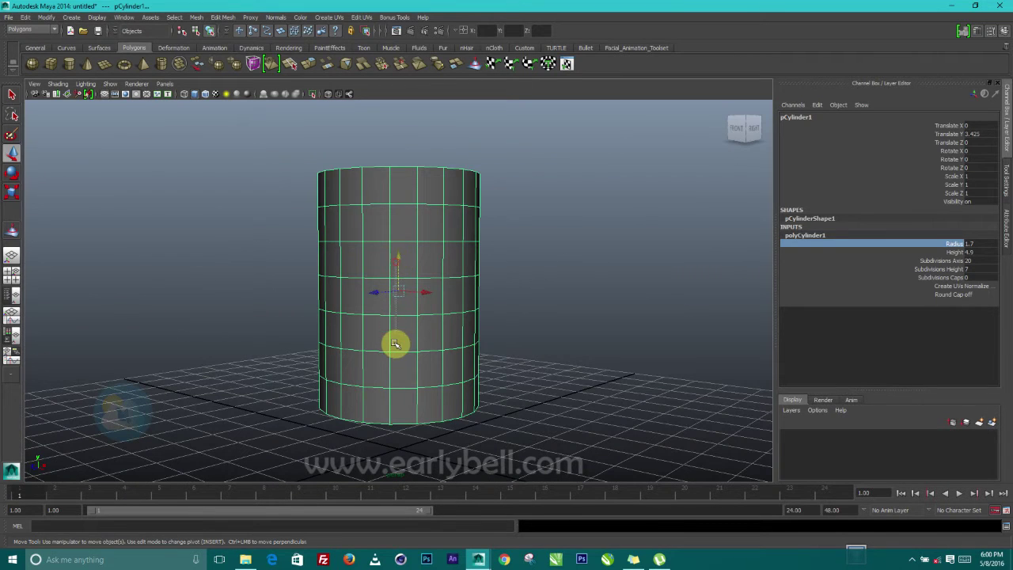
{"action": "left_click", "coordinate": [395, 340]}
{"action": "left_click_drag", "start_coordinate": [395, 252], "coordinate": [390, 357]}
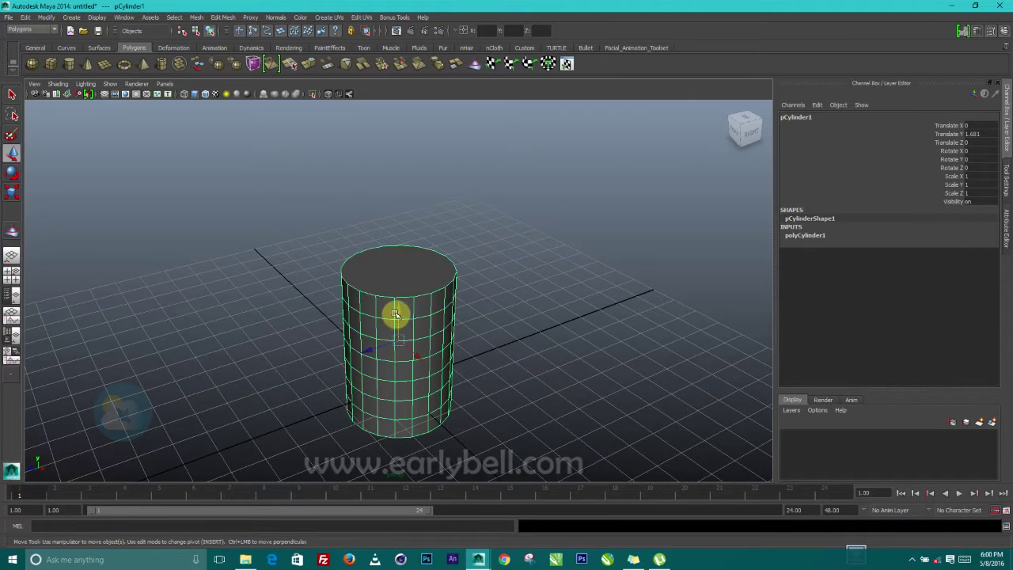
{"action": "left_click_drag", "start_coordinate": [394, 315], "coordinate": [410, 277]}
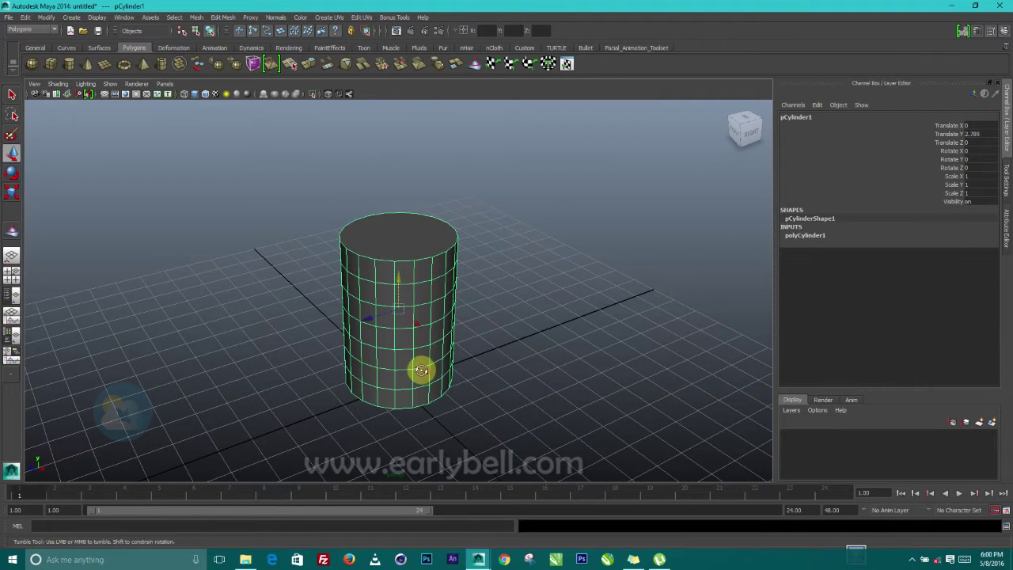
{"action": "left_click_drag", "start_coordinate": [423, 370], "coordinate": [391, 343], "text": "alt"}
{"action": "left_click_drag", "start_coordinate": [398, 279], "coordinate": [427, 269]}
Delete the cylinder's top cap face to leave the upper end open.
{"action": "right_click_drag", "start_coordinate": [427, 269], "coordinate": [426, 292]}
{"action": "left_click", "coordinate": [426, 203]}
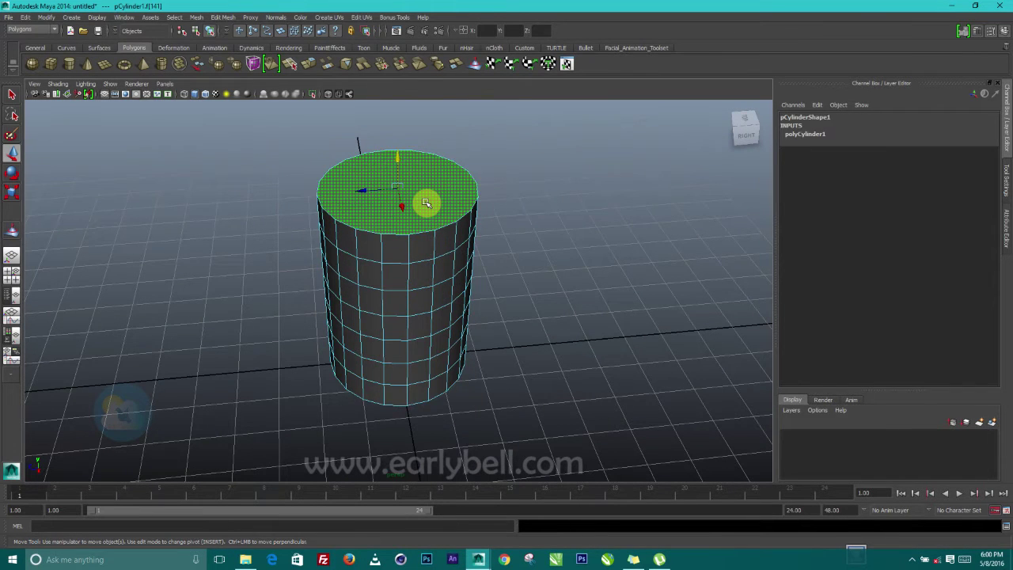
{"action": "key", "text": "Delete"}
{"action": "left_click_drag", "start_coordinate": [418, 203], "coordinate": [425, 319], "text": "alt"}
Select the second and third rings of faces from the bottom all the way around the cylinder.
{"action": "right_click", "coordinate": [426, 316]}
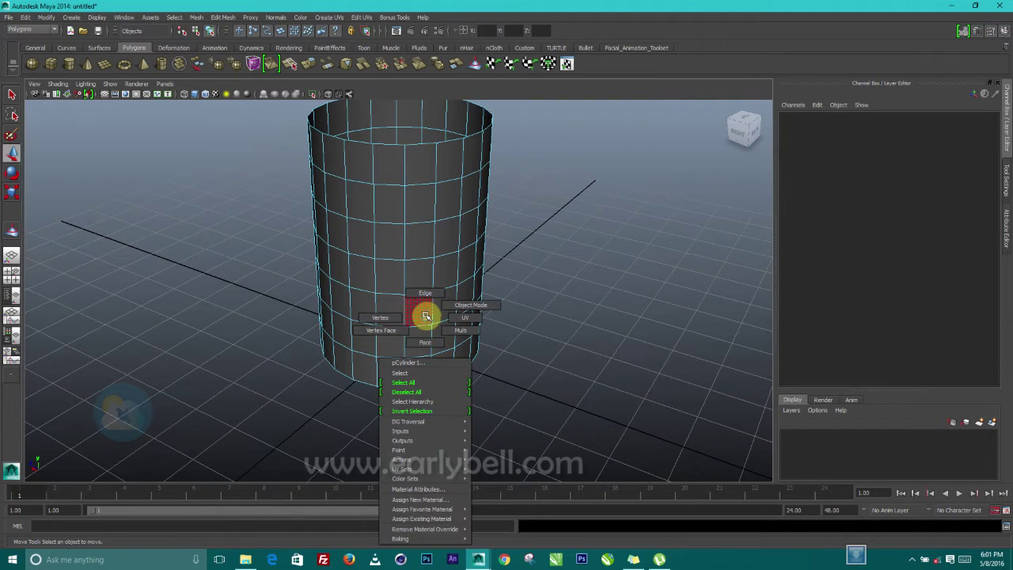
{"action": "left_click", "coordinate": [425, 343]}
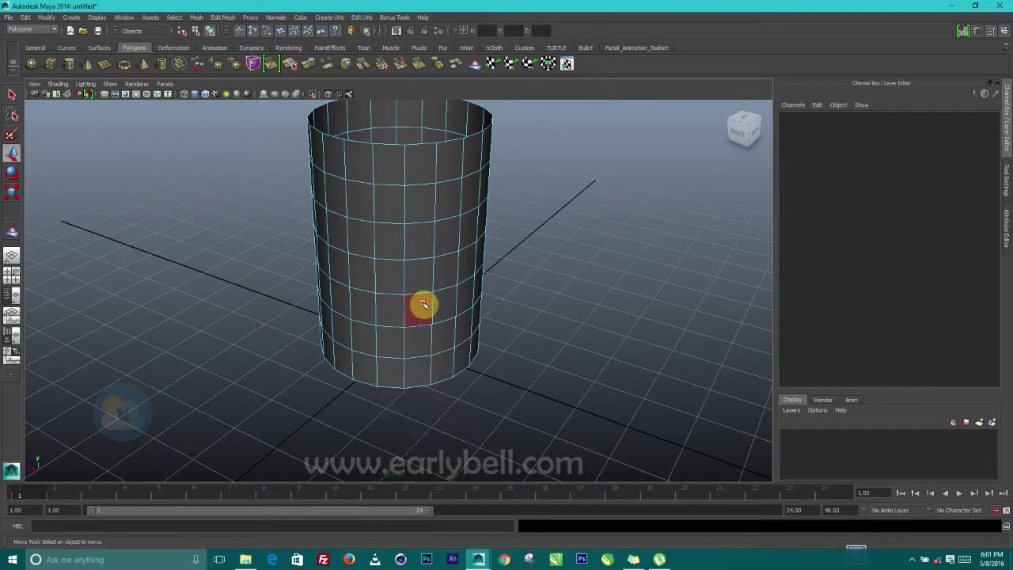
{"action": "left_click", "coordinate": [423, 303]}
{"action": "double_click", "coordinate": [439, 304], "text": "shift"}
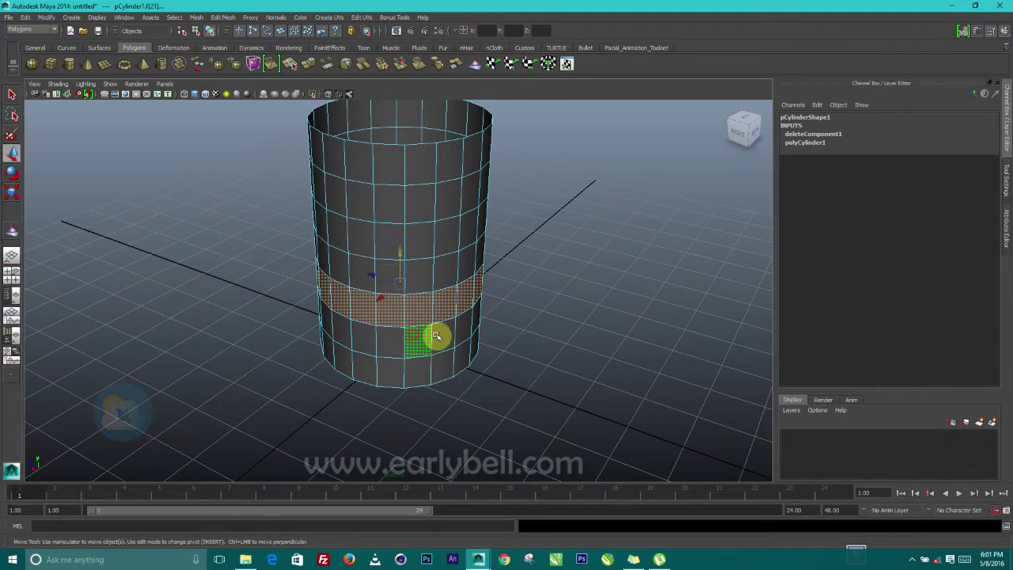
{"action": "double_click", "coordinate": [443, 337], "text": "shift"}
{"action": "key", "text": "ctrl+z"}
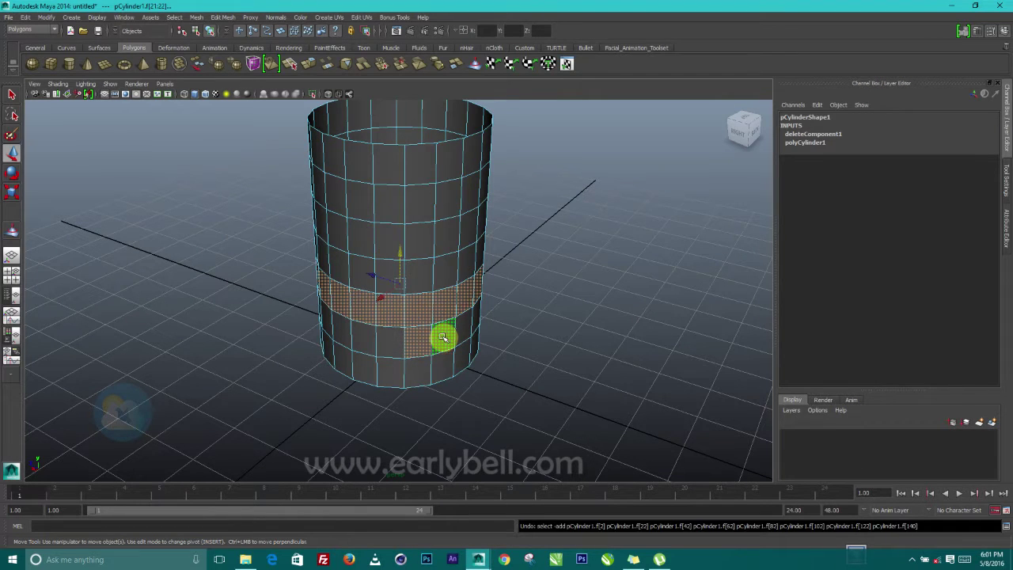
{"action": "left_click", "coordinate": [391, 346], "text": "shift"}
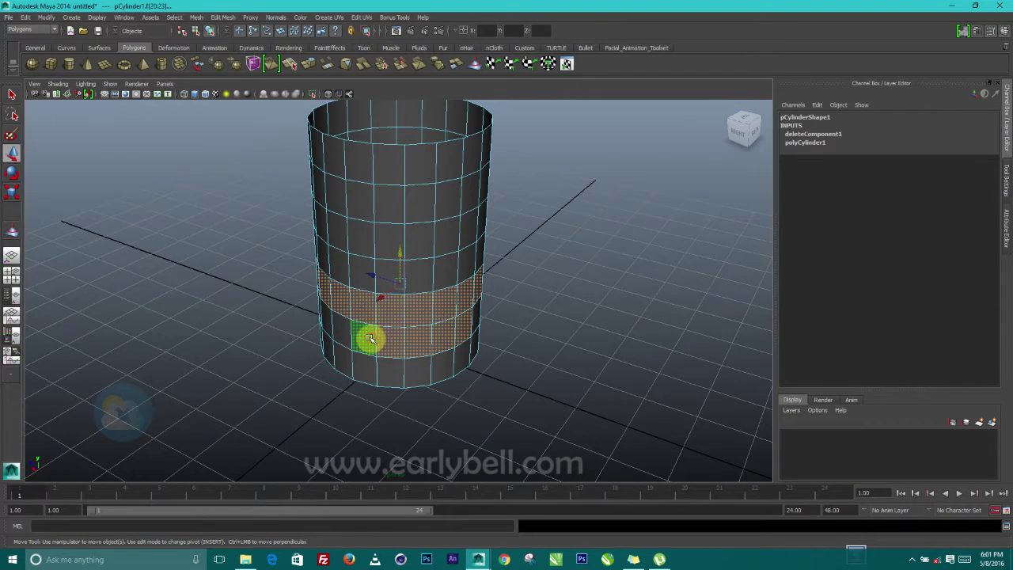
{"action": "left_click_drag", "start_coordinate": [355, 341], "coordinate": [398, 337], "text": "alt"}
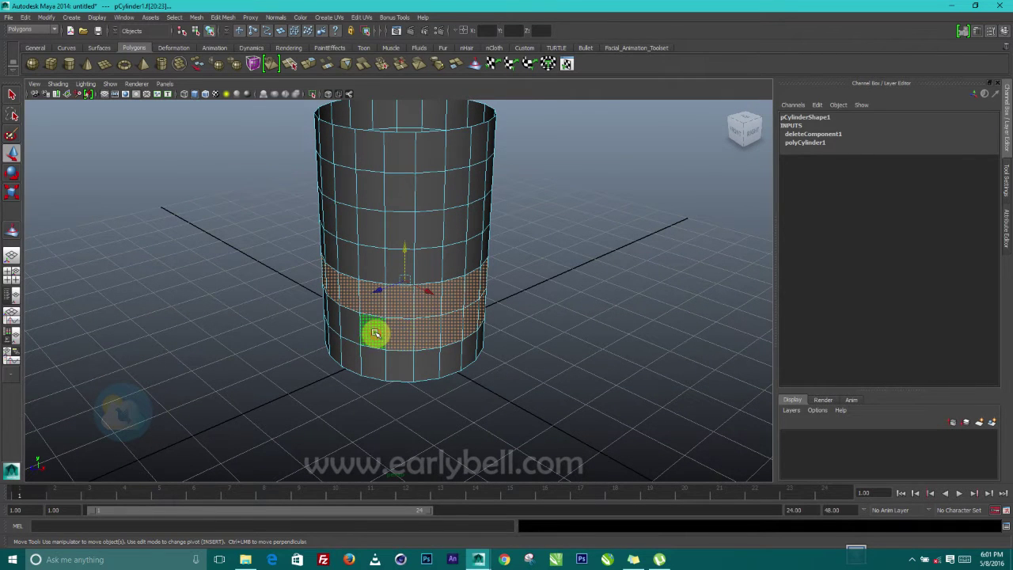
{"action": "left_click_drag", "start_coordinate": [423, 351], "coordinate": [524, 339], "text": "alt"}
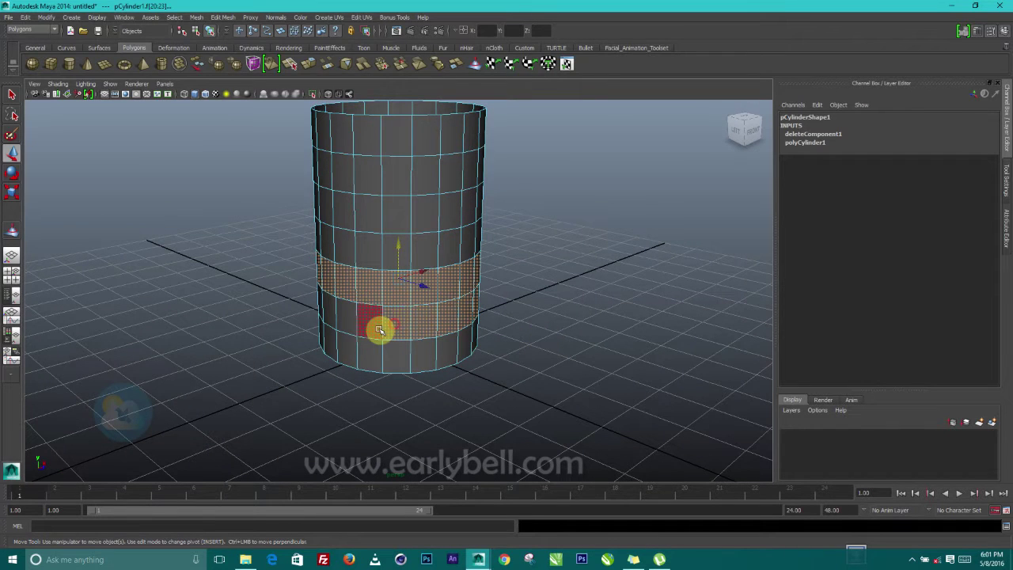
{"action": "left_click_drag", "start_coordinate": [407, 348], "coordinate": [413, 323], "text": "alt"}
{"action": "left_click", "coordinate": [413, 323], "text": "shift"}
{"action": "left_click", "coordinate": [375, 319], "text": "shift"}
{"action": "left_click", "coordinate": [361, 318], "text": "shift"}
{"action": "scroll", "coordinate": [513, 312], "scroll_direction": "down", "scroll_amount": 3}
{"action": "left_click_drag", "start_coordinate": [515, 312], "coordinate": [395, 323], "text": "alt"}
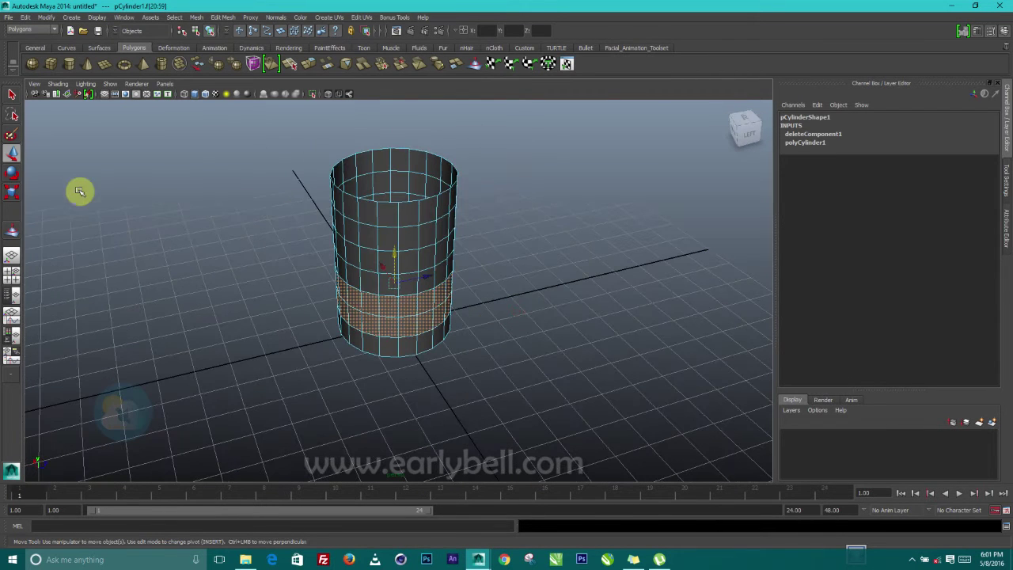
{"action": "left_click", "coordinate": [12, 194]}
{"action": "left_click_drag", "start_coordinate": [396, 285], "coordinate": [450, 321]}
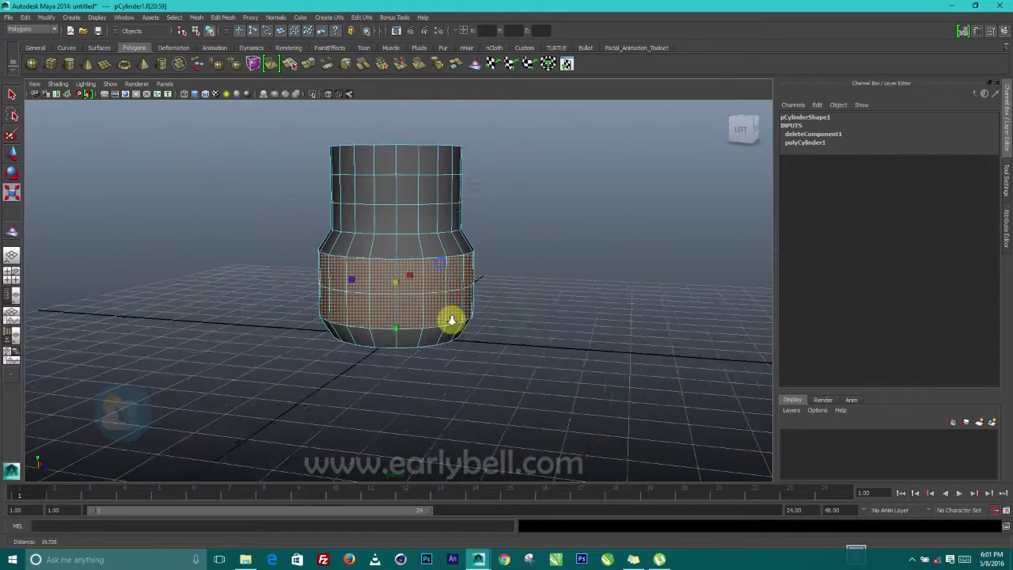
{"action": "scroll", "coordinate": [457, 333], "scroll_direction": "up", "scroll_amount": 3}
{"action": "left_click_drag", "start_coordinate": [372, 341], "coordinate": [397, 351], "text": "alt"}
{"action": "key", "text": "ctrl+z"}
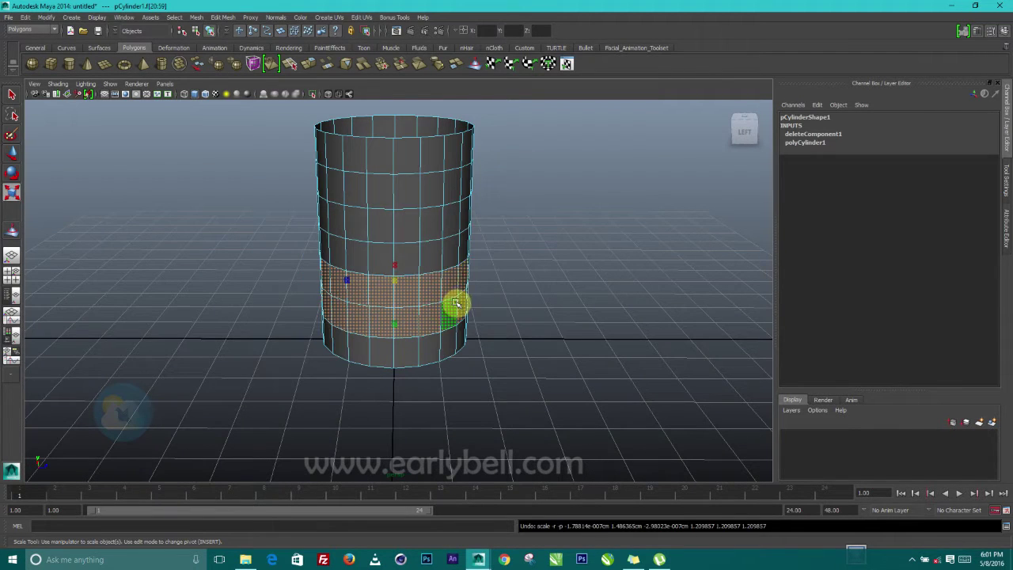
Extrude the two selected face rings and scale the extrusion uniformly outward to about 1.367.
{"action": "left_click", "coordinate": [309, 67]}
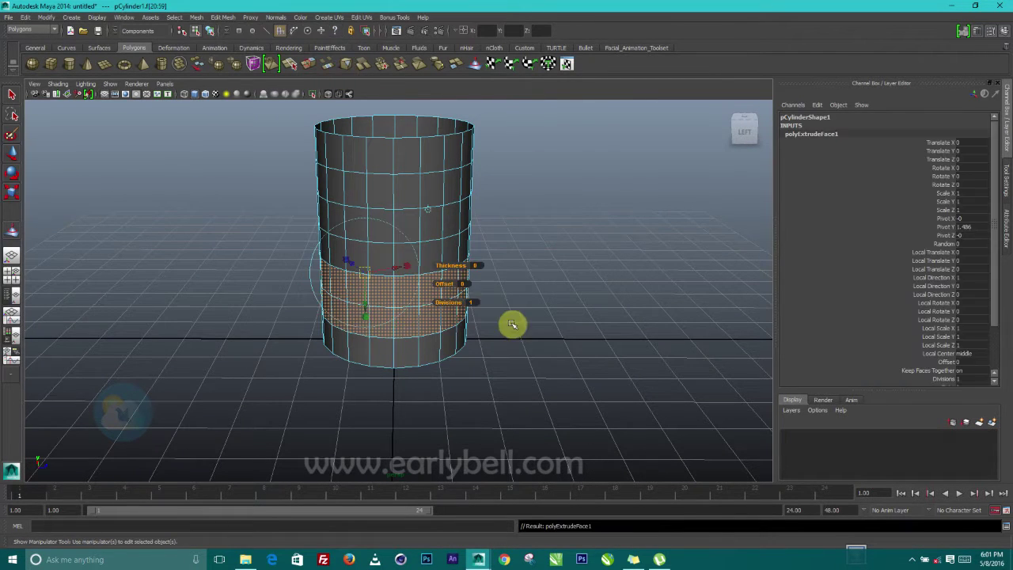
{"action": "left_click", "coordinate": [426, 215]}
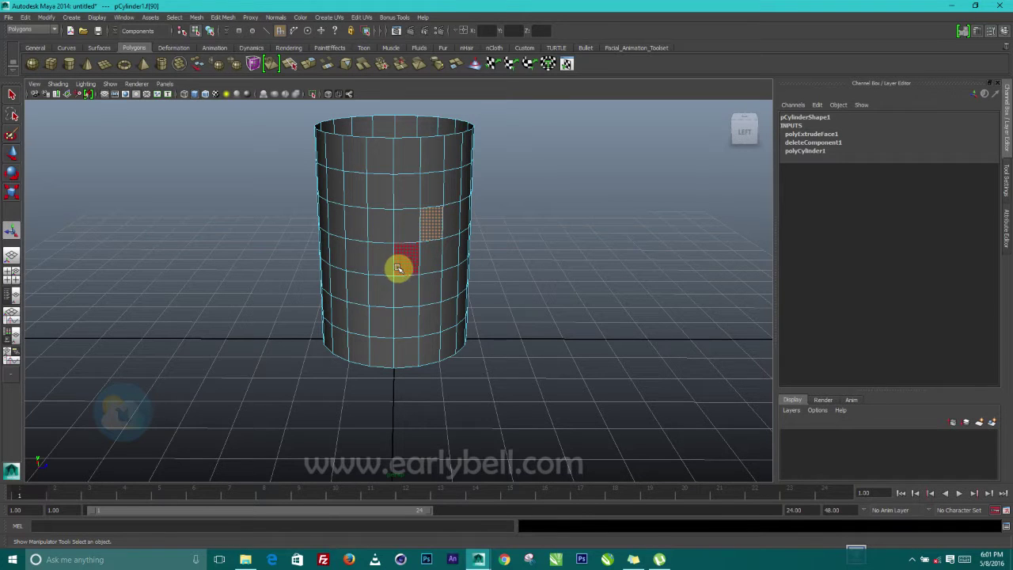
{"action": "key", "text": "ctrl+z"}
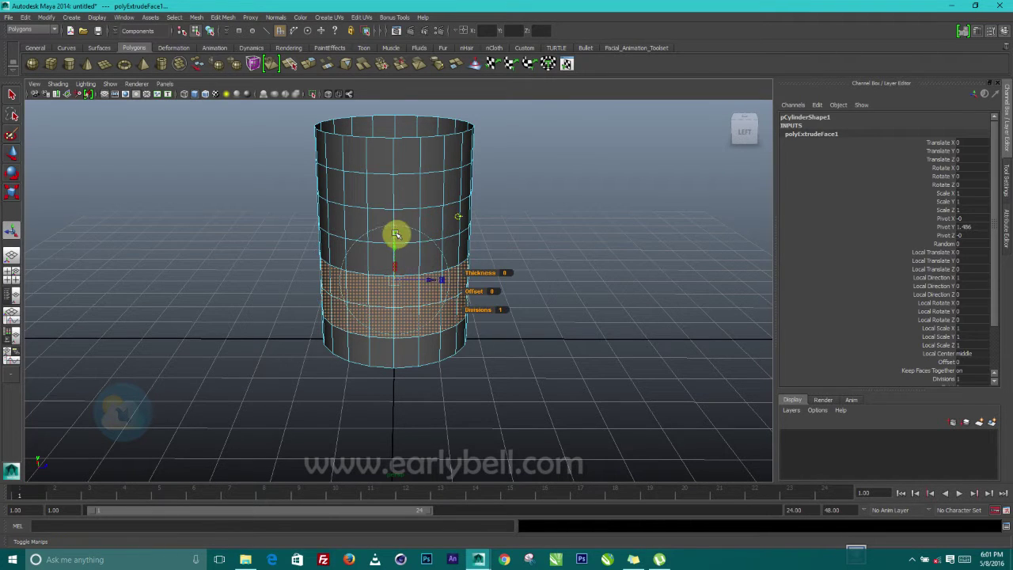
{"action": "left_click_drag", "start_coordinate": [396, 280], "coordinate": [406, 281]}
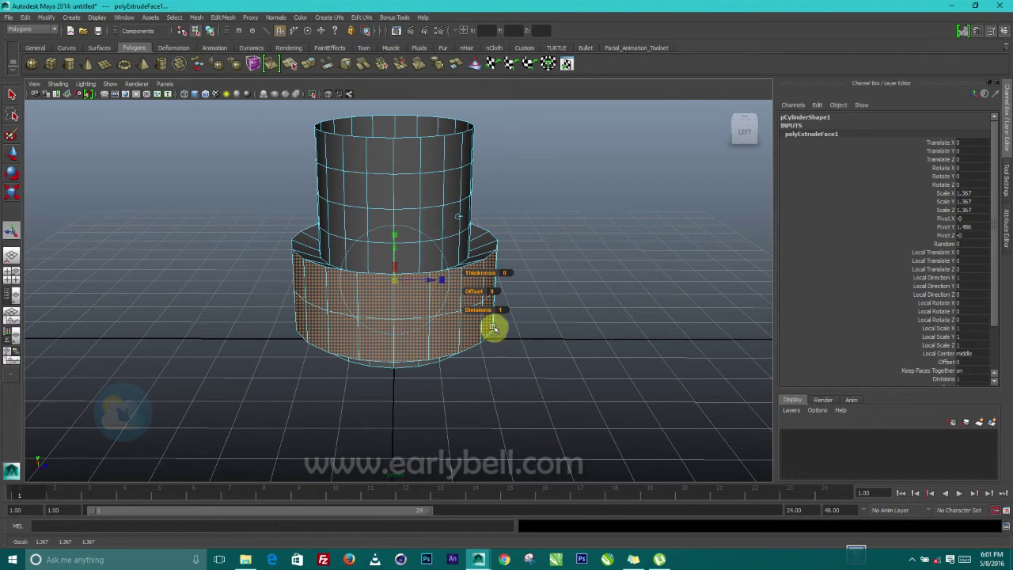
Set the extrusion's offset to 0.6 and adjust its thickness to slope the band's edges.
{"action": "left_click_drag", "start_coordinate": [483, 273], "coordinate": [479, 292]}
{"action": "left_click_drag", "start_coordinate": [400, 320], "coordinate": [463, 317], "text": "alt"}
{"action": "right_click_drag", "start_coordinate": [463, 317], "coordinate": [463, 338], "text": "alt"}
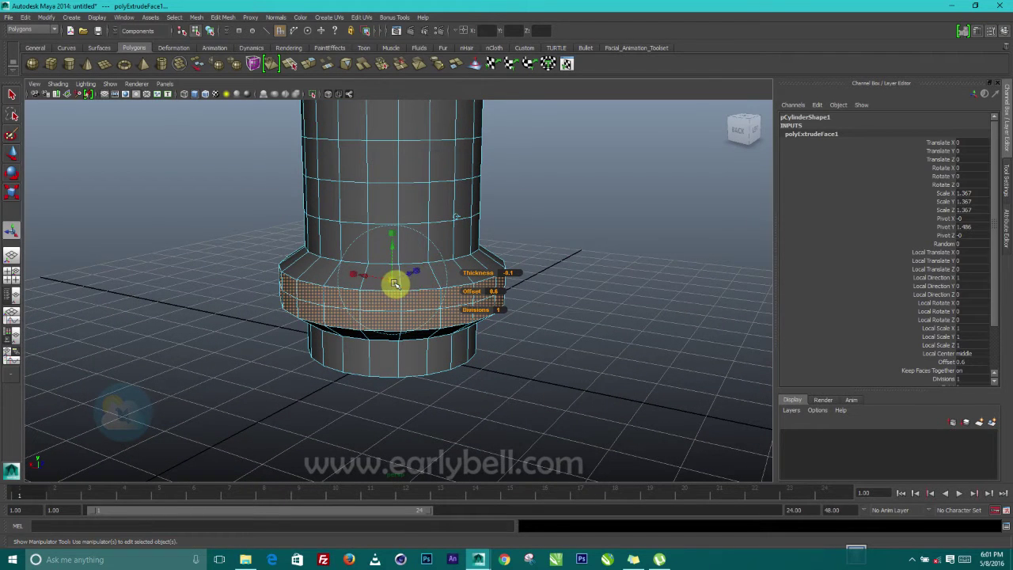
{"action": "left_click_drag", "start_coordinate": [479, 273], "coordinate": [479, 273]}
{"action": "left_click_drag", "start_coordinate": [445, 330], "coordinate": [405, 346], "text": "alt"}
Select the whole edge loop around the cylinder's open top rim and turn on soft selection.
{"action": "right_click_drag", "start_coordinate": [405, 345], "coordinate": [410, 263]}
{"action": "left_click", "coordinate": [533, 271]}
{"action": "left_click_drag", "start_coordinate": [534, 356], "coordinate": [411, 344], "text": "alt"}
{"action": "left_click", "coordinate": [406, 306]}
{"action": "right_click_drag", "start_coordinate": [388, 257], "coordinate": [379, 235]}
{"action": "double_click", "coordinate": [381, 233]}
{"action": "left_click_drag", "start_coordinate": [407, 240], "coordinate": [377, 233], "text": "alt"}
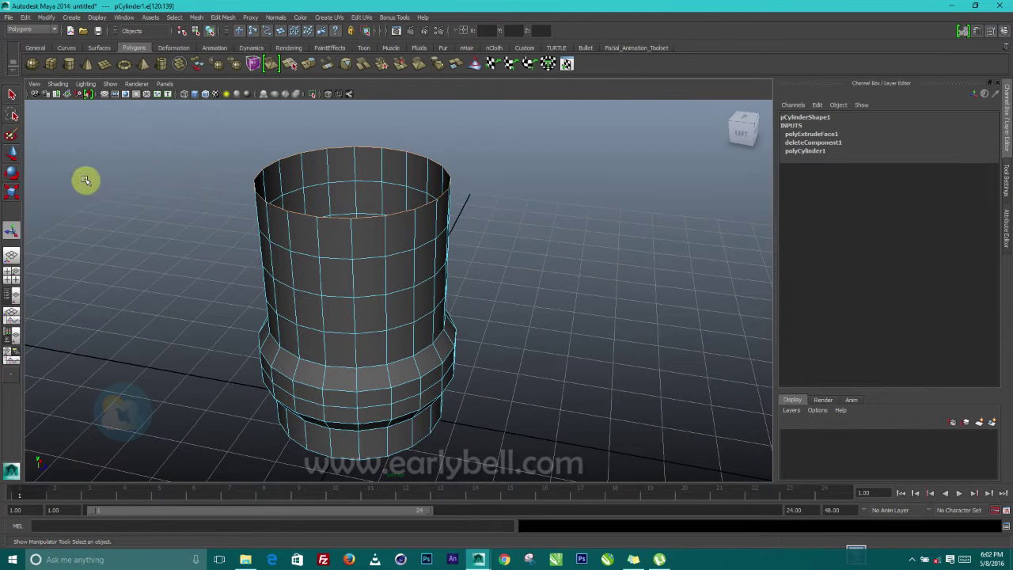
{"action": "key", "text": "b"}
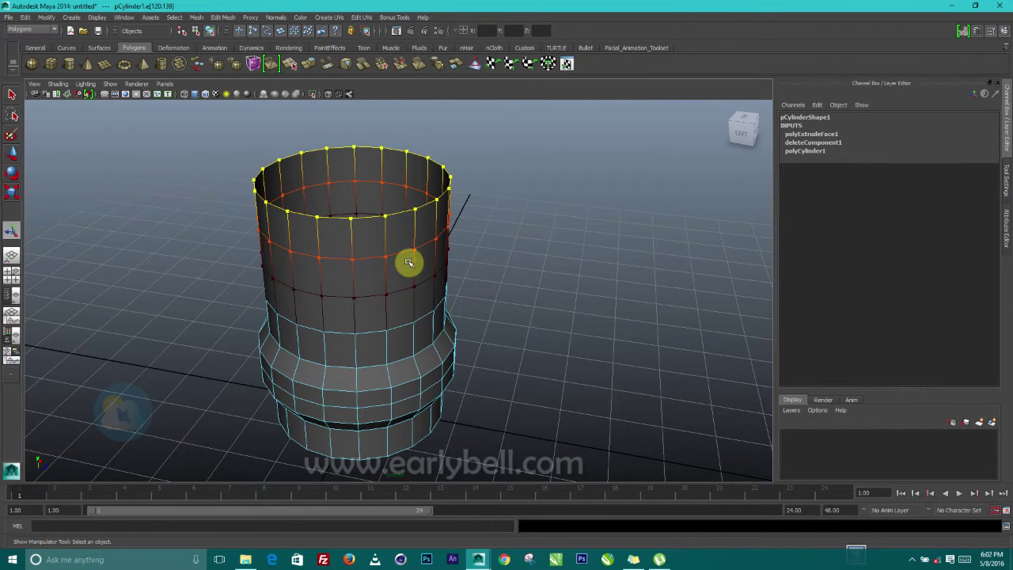
{"action": "scroll", "coordinate": [393, 268], "scroll_direction": "down", "scroll_amount": 3}
{"action": "left_click_drag", "start_coordinate": [389, 269], "coordinate": [138, 208], "text": "alt"}
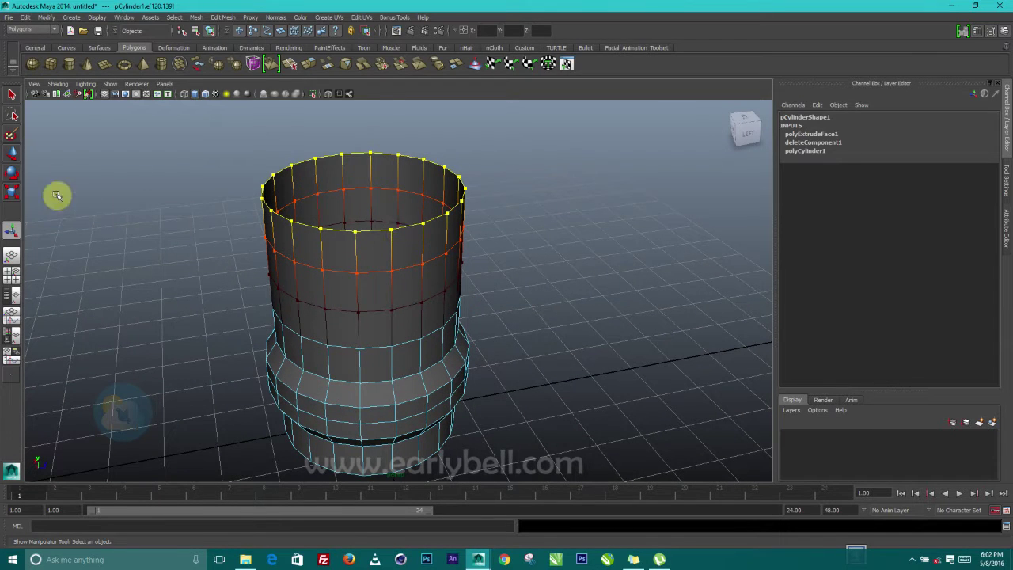
Widen the soft selection falloff and scale the open top rim slightly inward to taper the cylinder's upper body.
{"action": "left_click", "coordinate": [12, 192]}
{"action": "left_click_drag", "start_coordinate": [366, 186], "coordinate": [352, 188]}
{"action": "key", "text": "ctrl+z"}
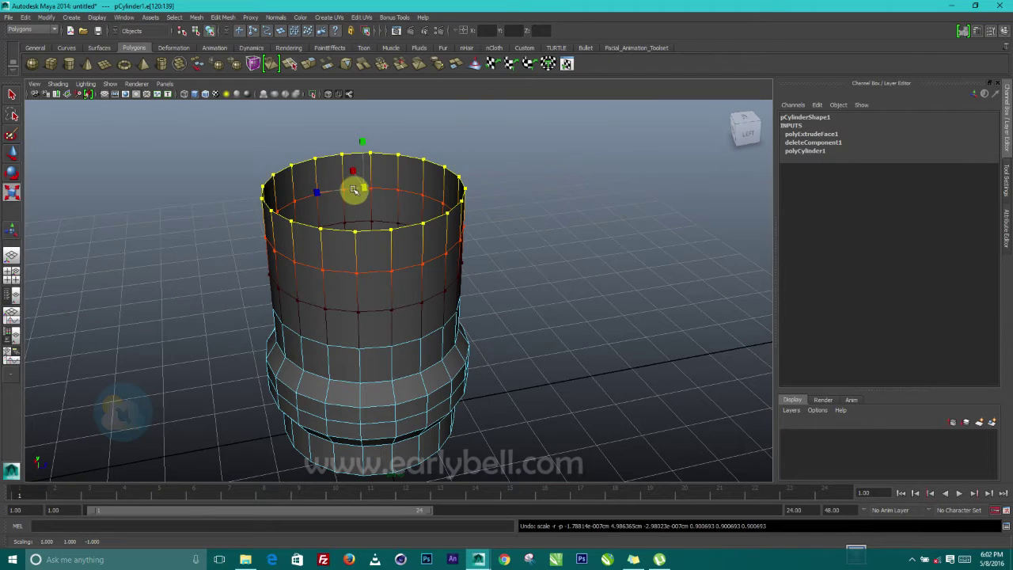
{"action": "scroll", "coordinate": [405, 321], "scroll_direction": "down", "scroll_amount": 2}
{"action": "middle_click_drag", "start_coordinate": [404, 322], "coordinate": [418, 260], "text": "alt"}
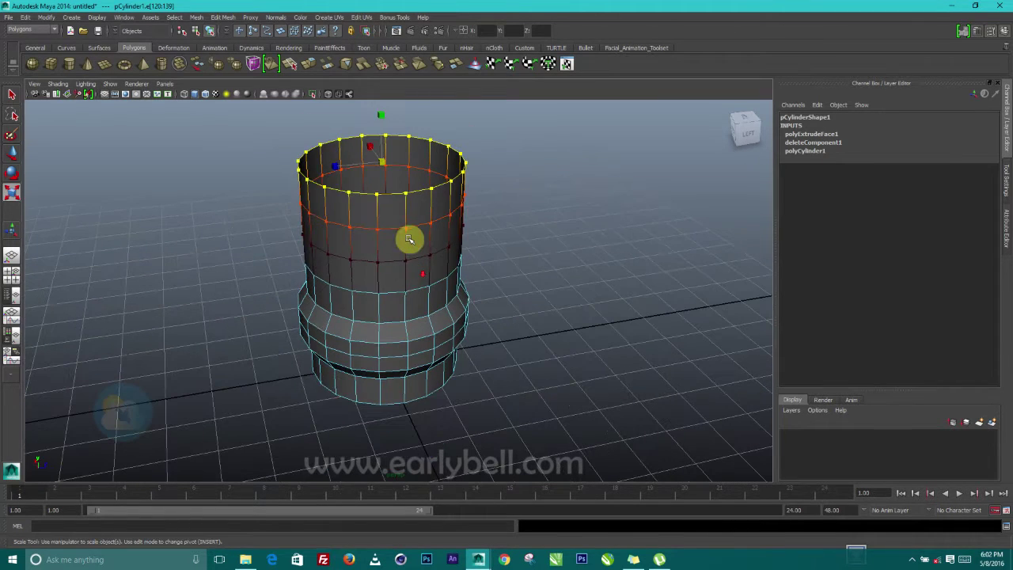
{"action": "left_click_drag", "start_coordinate": [361, 267], "coordinate": [515, 309]}
{"action": "left_click_drag", "start_coordinate": [379, 165], "coordinate": [362, 167]}
{"action": "left_click_drag", "start_coordinate": [446, 256], "coordinate": [470, 240], "text": "alt"}
{"action": "scroll", "coordinate": [477, 303], "scroll_direction": "up", "scroll_amount": 4}
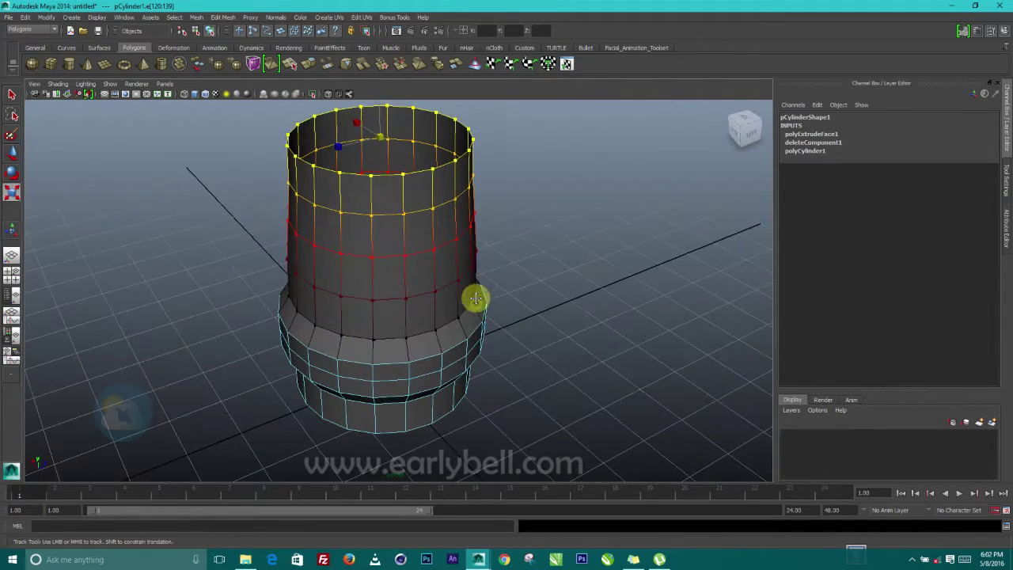
Turn off soft selection and select the whole ring of vertices around the cylinder's bottom edge.
{"action": "middle_click_drag", "start_coordinate": [482, 318], "coordinate": [513, 251], "text": "alt"}
{"action": "left_click", "coordinate": [415, 377]}
{"action": "left_click_drag", "start_coordinate": [428, 339], "coordinate": [427, 326], "text": "alt"}
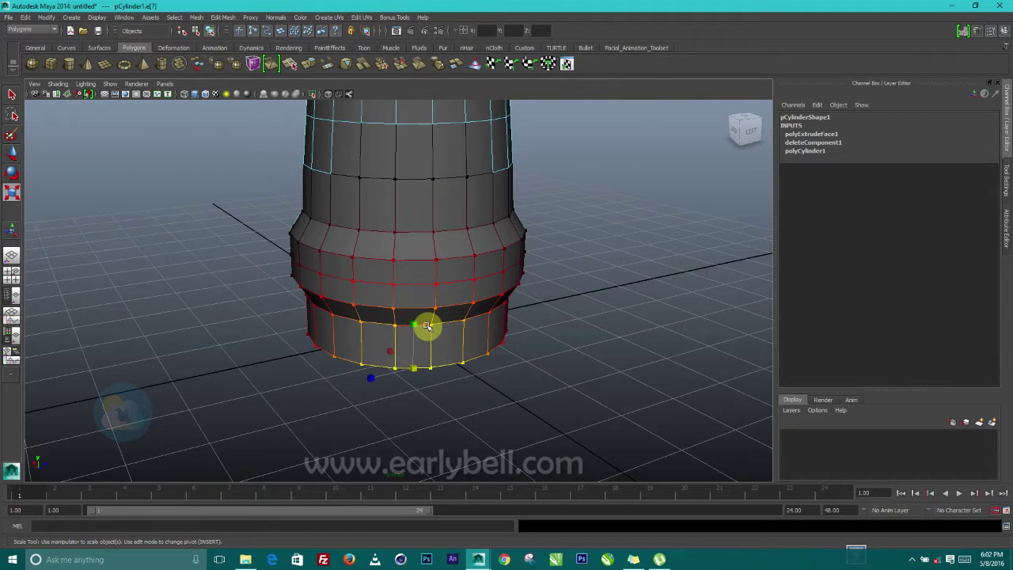
{"action": "key", "text": "b"}
{"action": "left_click_drag", "start_coordinate": [442, 398], "coordinate": [412, 373], "text": "alt"}
{"action": "left_click_drag", "start_coordinate": [474, 373], "coordinate": [425, 282], "text": "alt"}
{"action": "right_click_drag", "start_coordinate": [425, 283], "coordinate": [379, 284]}
{"action": "left_click_drag", "start_coordinate": [379, 284], "coordinate": [449, 349], "text": "alt"}
{"action": "left_click_drag", "start_coordinate": [543, 409], "coordinate": [543, 409]}
Scale the bottom vertex ring uniformly slightly inward to narrow the foot of the vessel.
{"action": "left_click_drag", "start_coordinate": [538, 372], "coordinate": [442, 334], "text": "alt"}
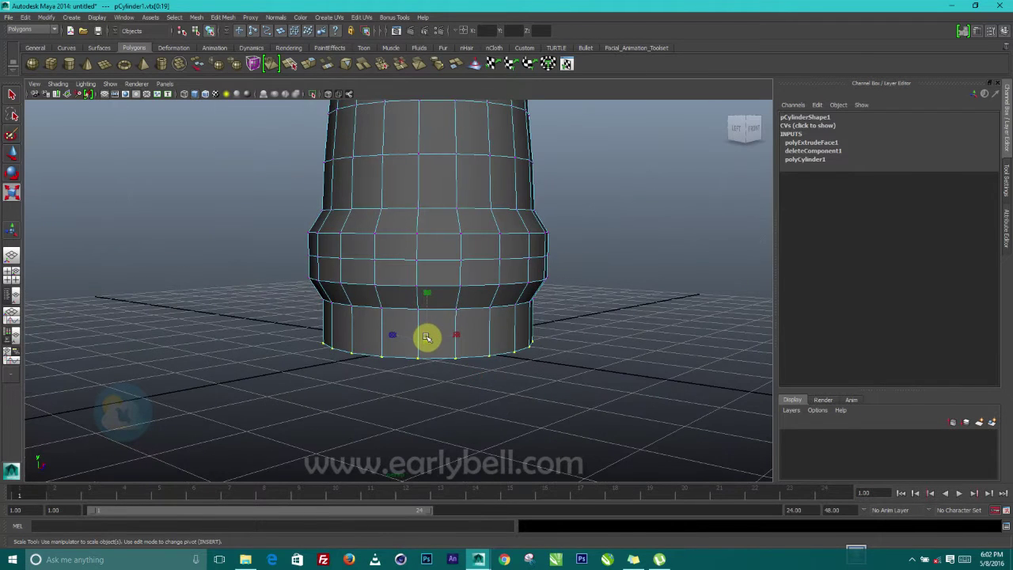
{"action": "left_click_drag", "start_coordinate": [413, 339], "coordinate": [503, 322], "text": "alt"}
{"action": "middle_click_drag", "start_coordinate": [496, 301], "coordinate": [493, 393], "text": "alt"}
{"action": "left_click_drag", "start_coordinate": [493, 394], "coordinate": [447, 377], "text": "alt"}
{"action": "right_click_drag", "start_coordinate": [447, 318], "coordinate": [449, 335], "text": "alt"}
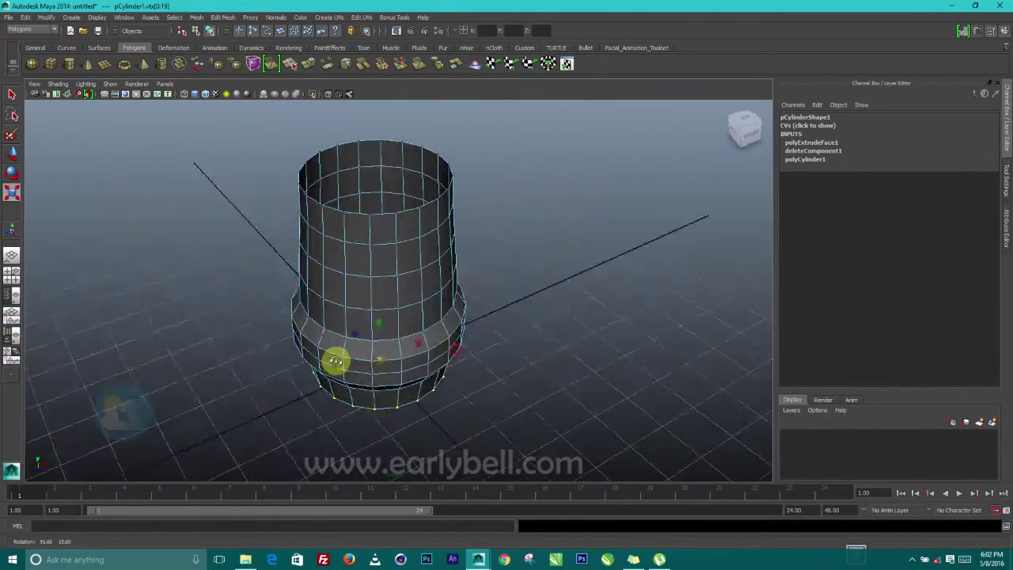
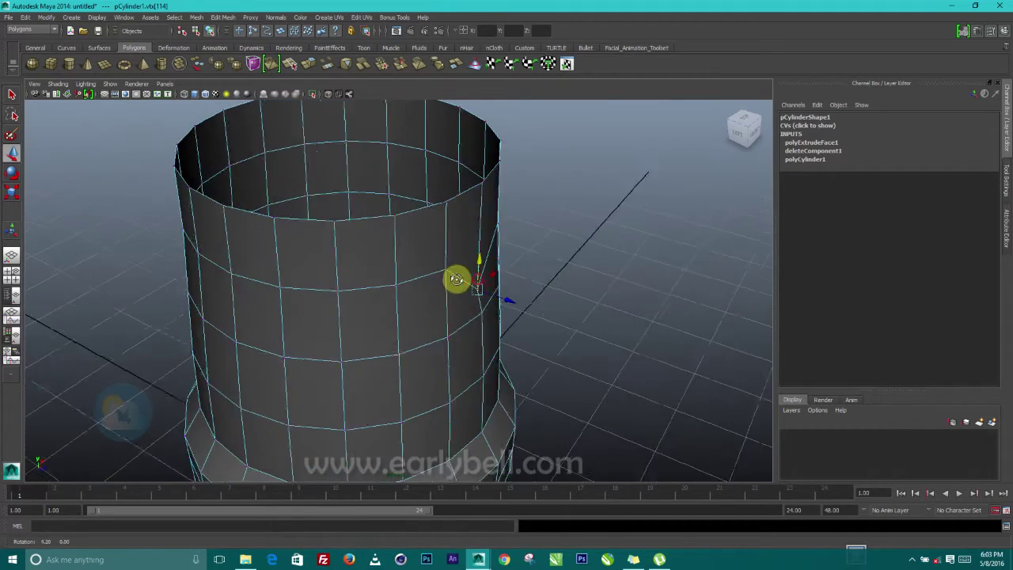
Try deleting the two adjacent rim faces above the lowered vertex.
{"action": "scroll", "coordinate": [344, 240], "scroll_direction": "up", "scroll_amount": 1}
{"action": "left_click_drag", "start_coordinate": [347, 243], "coordinate": [357, 171]}
{"action": "left_click", "coordinate": [374, 222]}
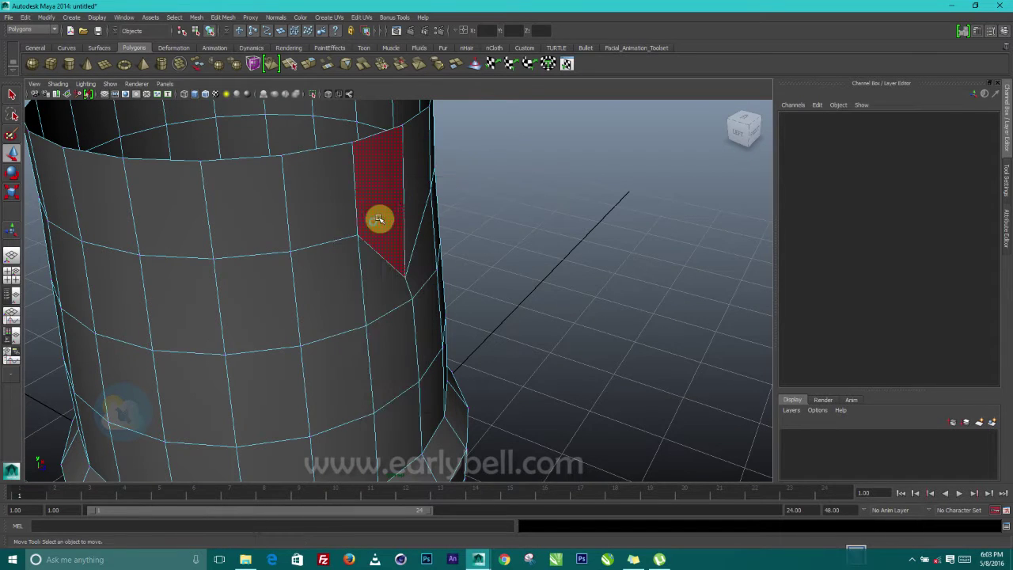
{"action": "left_click", "coordinate": [385, 198]}
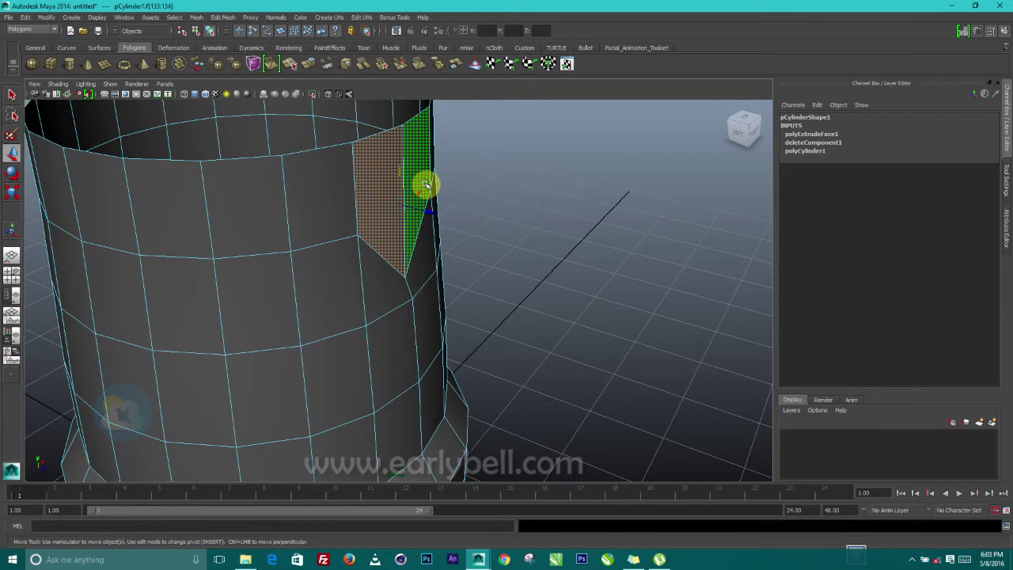
{"action": "key", "text": "Delete"}
{"action": "scroll", "coordinate": [422, 257], "scroll_direction": "down", "scroll_amount": 2}
{"action": "left_click_drag", "start_coordinate": [451, 229], "coordinate": [342, 229], "text": "alt"}
{"action": "key", "text": "ctrl+z"}
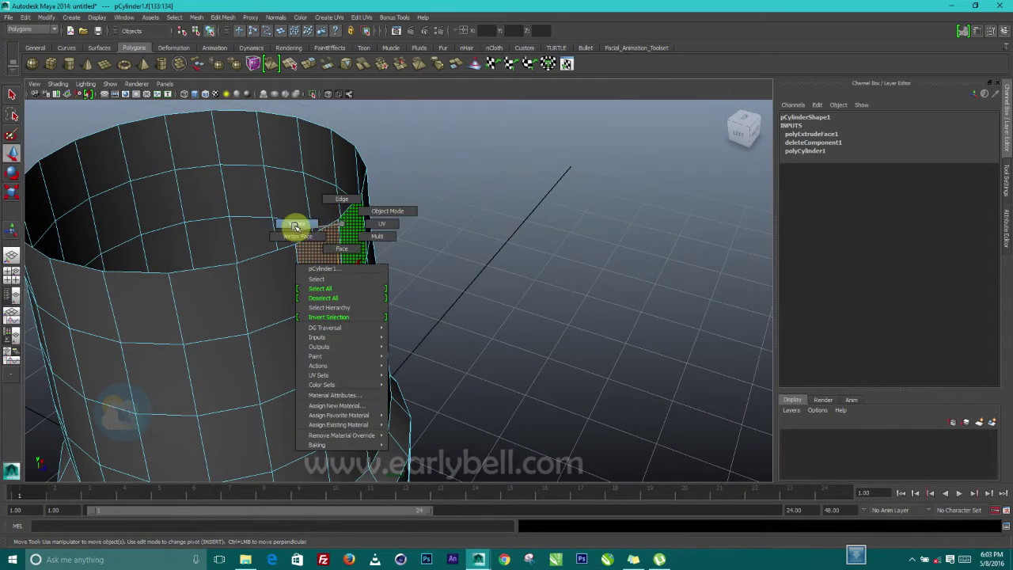
Move the rim vertex above the lowered vertex outward from the wall to form a pointed pouring spout.
{"action": "right_click_drag", "start_coordinate": [295, 227], "coordinate": [294, 226]}
{"action": "left_click", "coordinate": [338, 222]}
{"action": "left_click_drag", "start_coordinate": [332, 233], "coordinate": [443, 233], "text": "alt"}
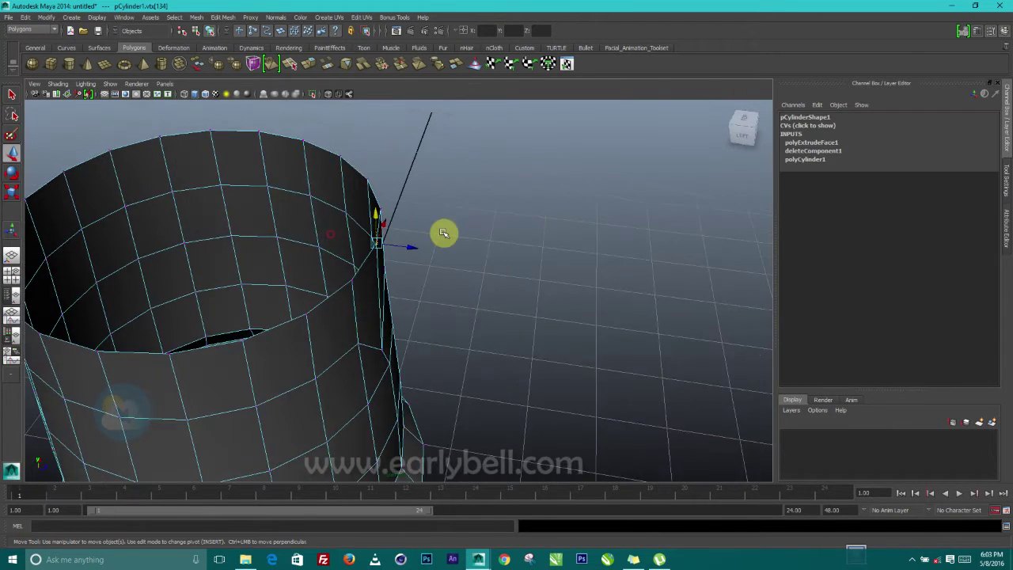
{"action": "left_click_drag", "start_coordinate": [470, 266], "coordinate": [436, 228], "text": "alt"}
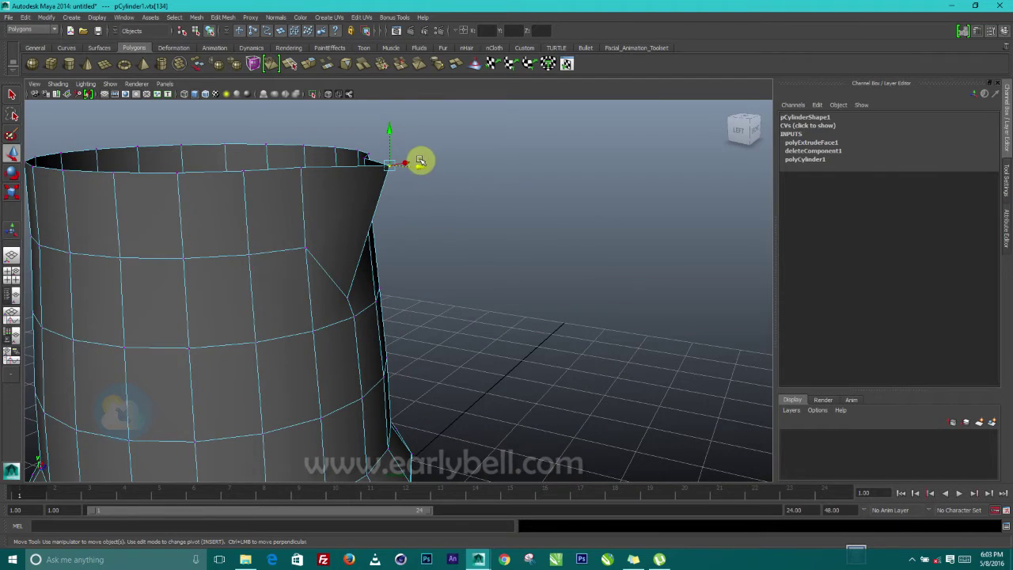
{"action": "left_click_drag", "start_coordinate": [419, 159], "coordinate": [383, 256]}
{"action": "left_click_drag", "start_coordinate": [306, 275], "coordinate": [434, 255], "text": "alt"}
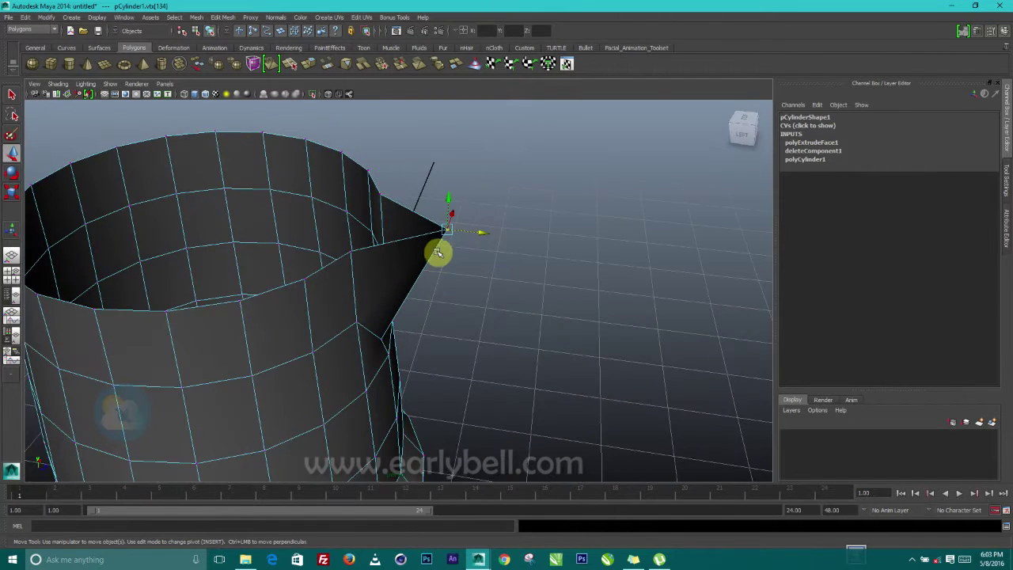
{"action": "left_click_drag", "start_coordinate": [483, 232], "coordinate": [470, 232]}
Adjust the depth of the lowered vertex beneath the spout along the Z axis.
{"action": "left_click_drag", "start_coordinate": [397, 316], "coordinate": [357, 300], "text": "alt"}
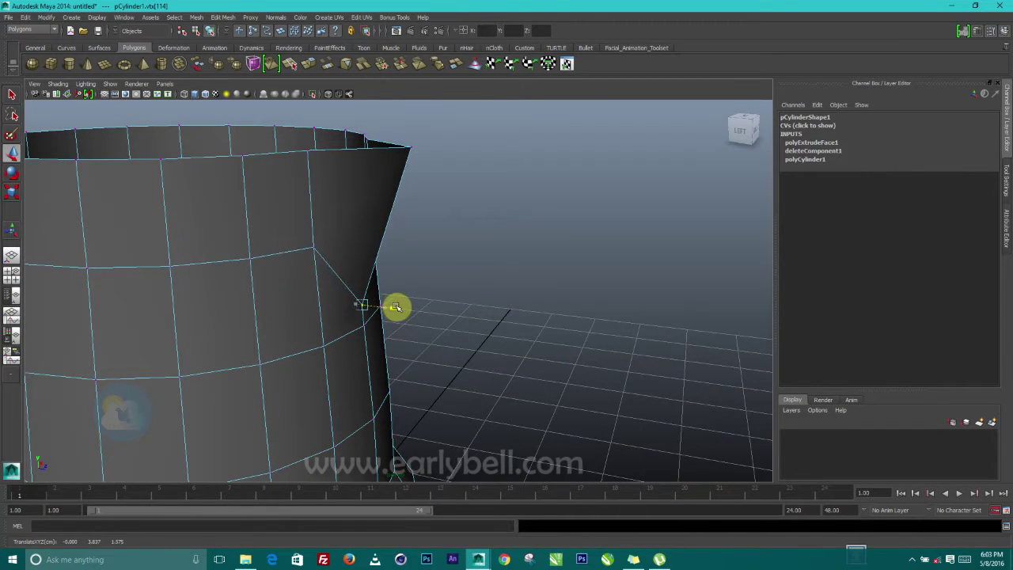
{"action": "scroll", "coordinate": [344, 306], "scroll_direction": "down", "scroll_amount": 4}
{"action": "mouse_move", "coordinate": [343, 306]}
{"action": "left_mouse_down", "text": "alt"}
{"action": "mouse_move", "coordinate": [349, 337]}
{"action": "mouse_move", "coordinate": [387, 332]}
{"action": "mouse_move", "coordinate": [364, 341]}
{"action": "mouse_move", "coordinate": [355, 313]}
{"action": "left_mouse_up", "text": "alt"}
{"action": "scroll", "coordinate": [380, 347], "scroll_direction": "down", "scroll_amount": 3}
{"action": "middle_click_drag", "start_coordinate": [351, 334], "coordinate": [369, 276], "text": "alt"}
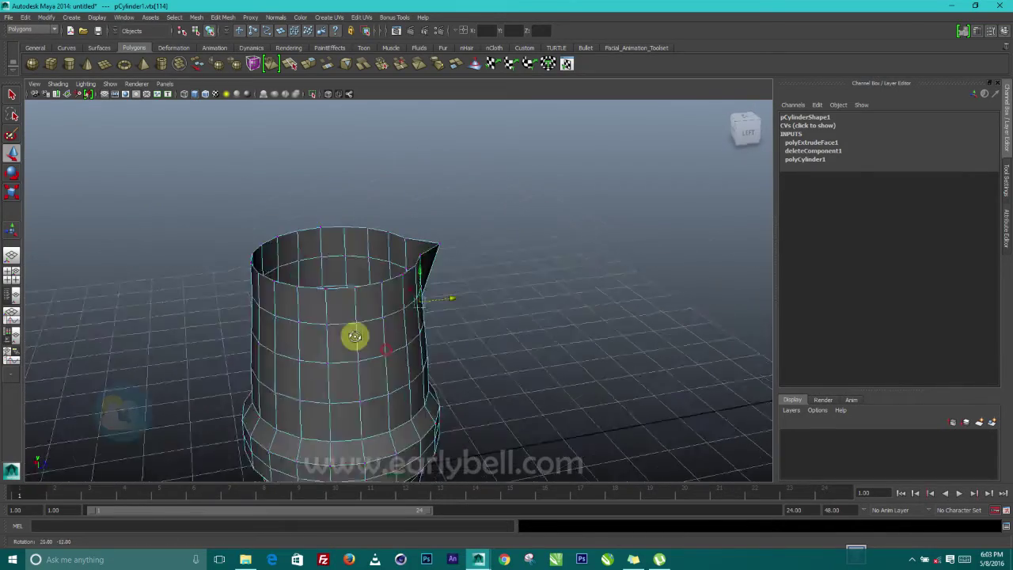
Return to object mode and turn on the smooth mesh preview for the spouted vessel.
{"action": "left_click_drag", "start_coordinate": [369, 276], "coordinate": [414, 294], "text": "alt"}
{"action": "right_click_drag", "start_coordinate": [414, 294], "coordinate": [444, 280]}
{"action": "left_click", "coordinate": [443, 279]}
{"action": "left_click_drag", "start_coordinate": [463, 287], "coordinate": [452, 294], "text": "alt"}
{"action": "key", "text": "3"}
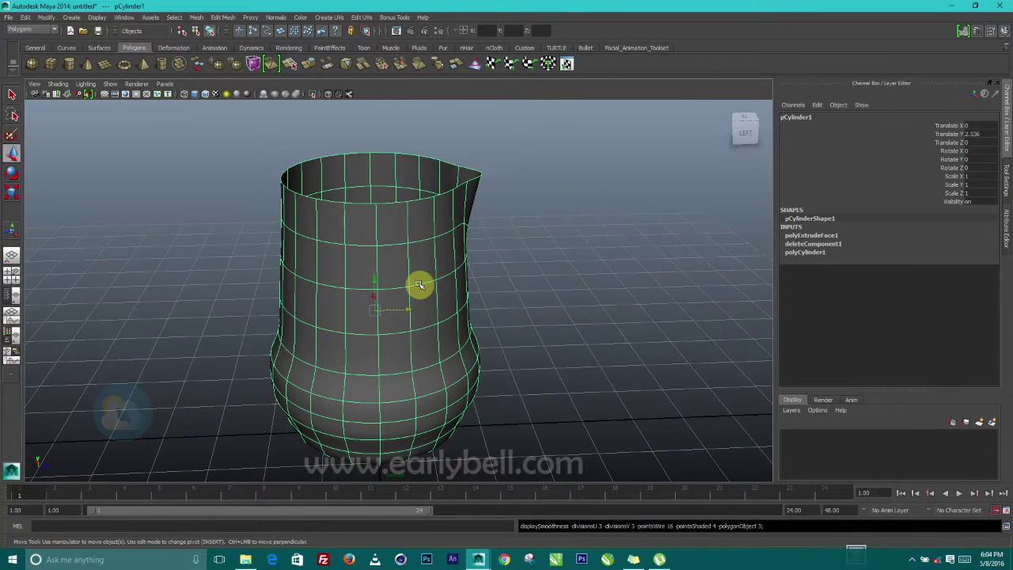
{"action": "left_click", "coordinate": [507, 253]}
{"action": "mouse_move", "coordinate": [518, 332]}
{"action": "left_mouse_down", "text": "alt"}
{"action": "mouse_move", "coordinate": [432, 311]}
{"action": "mouse_move", "coordinate": [394, 330]}
{"action": "mouse_move", "coordinate": [463, 361]}
{"action": "mouse_move", "coordinate": [536, 346]}
{"action": "mouse_move", "coordinate": [524, 319]}
{"action": "mouse_move", "coordinate": [459, 309]}
{"action": "mouse_move", "coordinate": [515, 346]}
{"action": "left_mouse_up", "text": "alt"}
Select the middle edge loop around the vessel's lower bulge for scaling.
{"action": "left_click", "coordinate": [349, 364]}
{"action": "middle_click_drag", "start_coordinate": [411, 308], "coordinate": [468, 192], "text": "alt"}
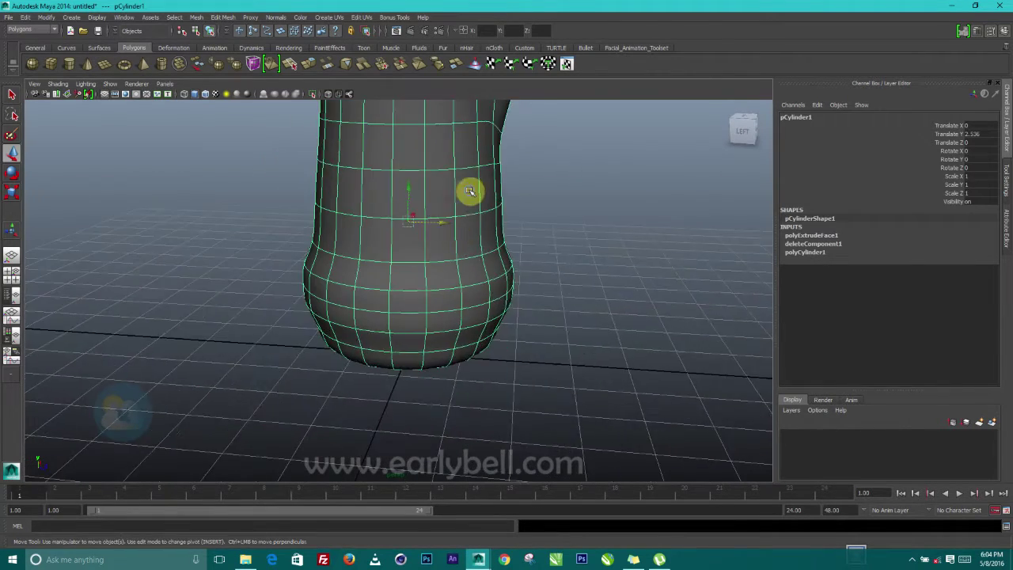
{"action": "right_click_drag", "start_coordinate": [468, 192], "coordinate": [434, 327], "text": "alt"}
{"action": "left_click_drag", "start_coordinate": [390, 329], "coordinate": [424, 302], "text": "alt"}
{"action": "right_click_drag", "start_coordinate": [383, 292], "coordinate": [423, 292]}
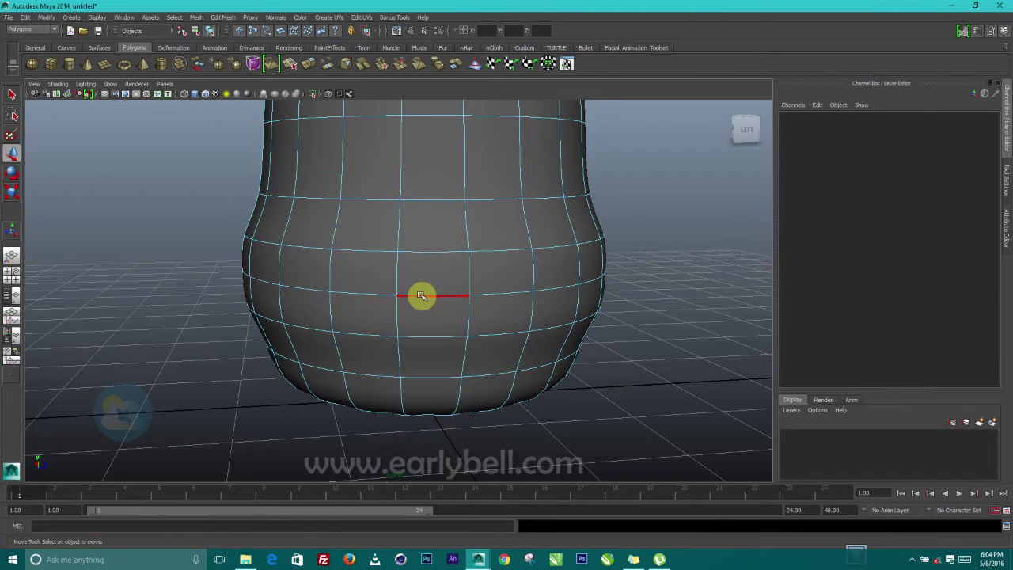
{"action": "double_click", "coordinate": [422, 296]}
{"action": "left_click", "coordinate": [11, 192]}
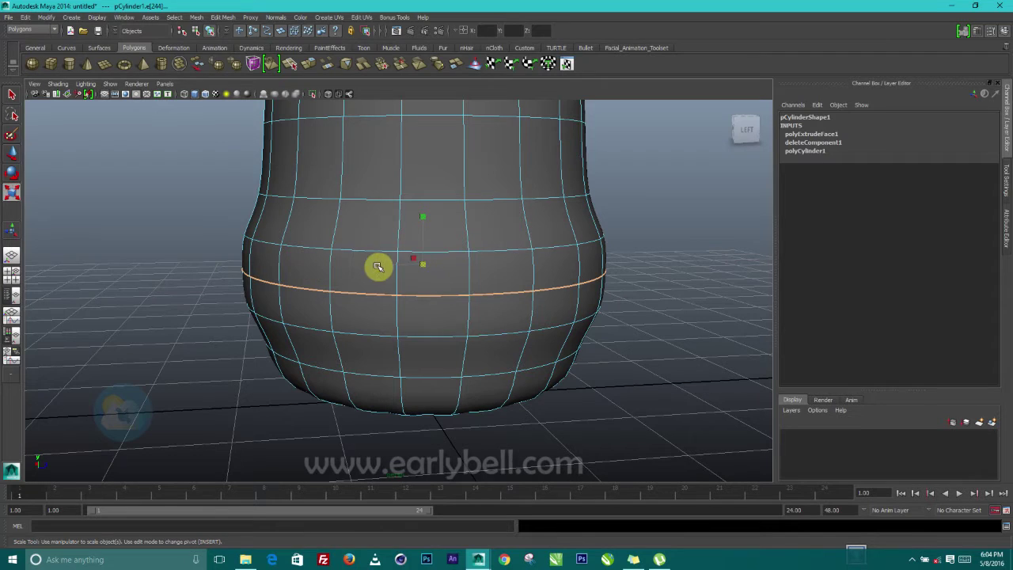
{"action": "left_click_drag", "start_coordinate": [425, 264], "coordinate": [365, 286], "text": "alt"}
Examine the vessel's underside and the scalloped edges around its base.
{"action": "left_click_drag", "start_coordinate": [420, 257], "coordinate": [419, 185], "text": "alt"}
{"action": "right_click_drag", "start_coordinate": [350, 181], "coordinate": [375, 186]}
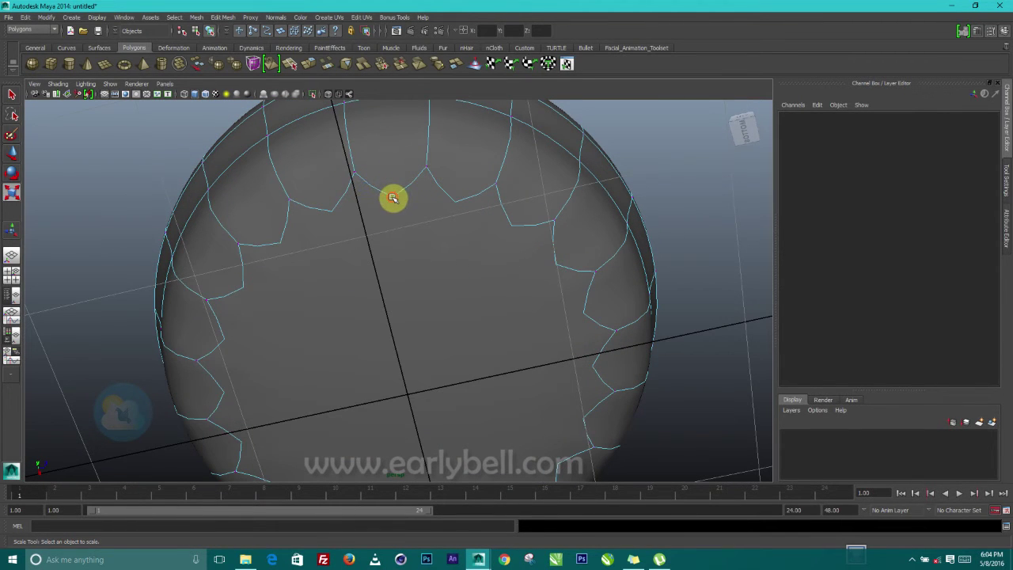
{"action": "right_click_drag", "start_coordinate": [403, 207], "coordinate": [404, 238], "text": "alt"}
{"action": "left_click_drag", "start_coordinate": [405, 237], "coordinate": [413, 209], "text": "alt"}
{"action": "right_click_drag", "start_coordinate": [412, 208], "coordinate": [417, 253], "text": "alt"}
{"action": "left_click_drag", "start_coordinate": [418, 253], "coordinate": [414, 217], "text": "alt"}
{"action": "key", "text": "r"}
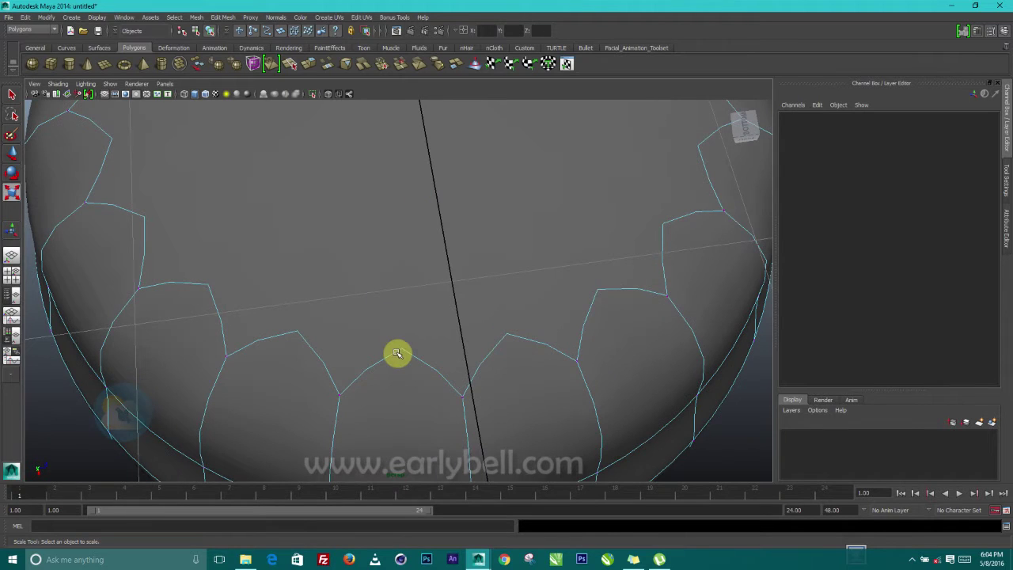
{"action": "right_click_drag", "start_coordinate": [397, 347], "coordinate": [388, 323], "text": "alt"}
{"action": "left_click_drag", "start_coordinate": [388, 324], "coordinate": [394, 236], "text": "alt"}
Return to object mode, select the vessel and apply Smooth to its mesh.
{"action": "right_click_drag", "start_coordinate": [394, 236], "coordinate": [332, 100]}
{"action": "left_click", "coordinate": [440, 219]}
{"action": "left_click", "coordinate": [197, 17]}
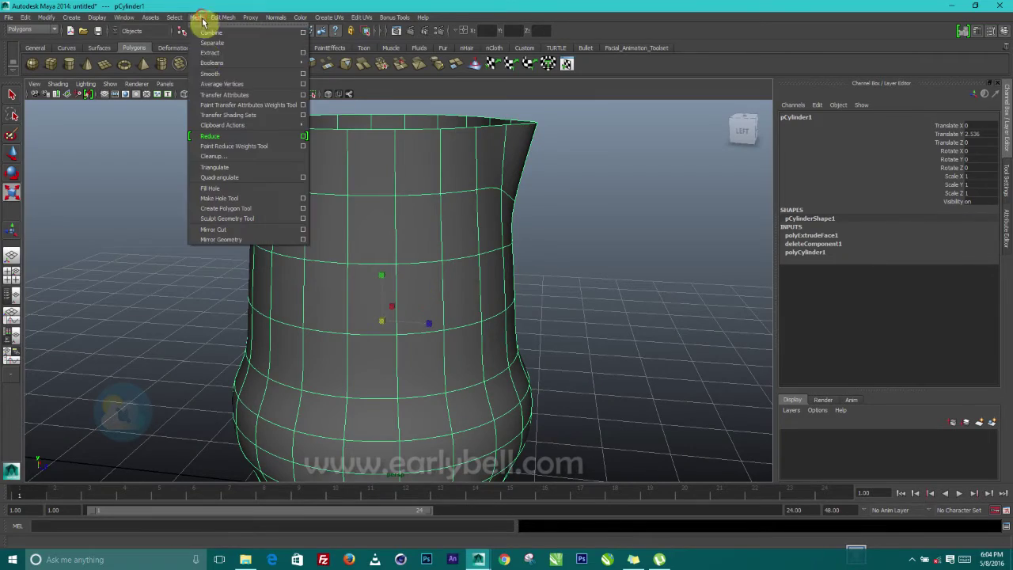
{"action": "left_click", "coordinate": [210, 73]}
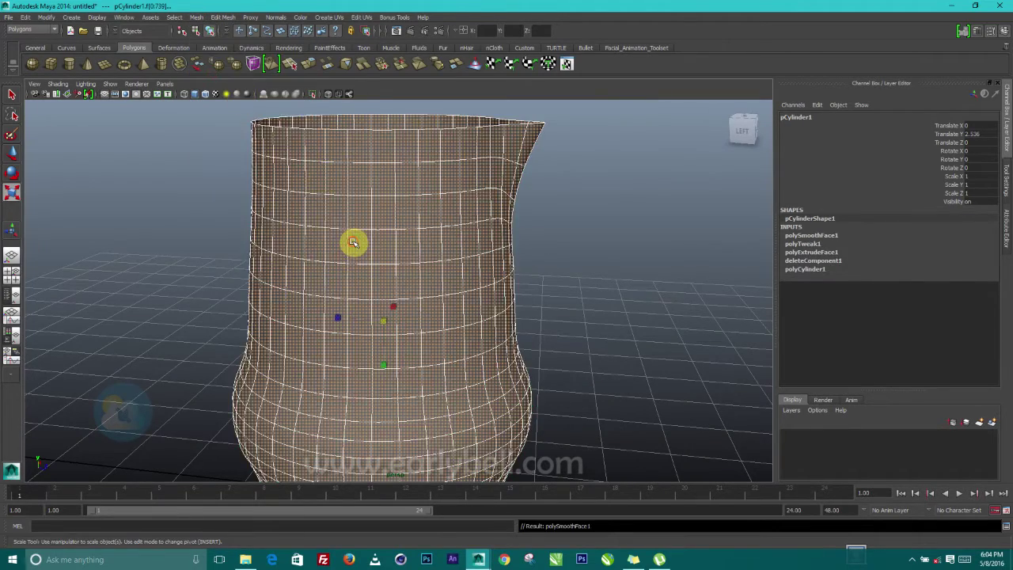
Select the outer end vertex of every radial edge around the vessel's base, vertices 200 to 219.
{"action": "left_click_drag", "start_coordinate": [356, 242], "coordinate": [364, 169], "text": "alt"}
{"action": "right_click_drag", "start_coordinate": [364, 165], "coordinate": [384, 270], "text": "alt"}
{"action": "left_click_drag", "start_coordinate": [384, 269], "coordinate": [383, 236], "text": "alt"}
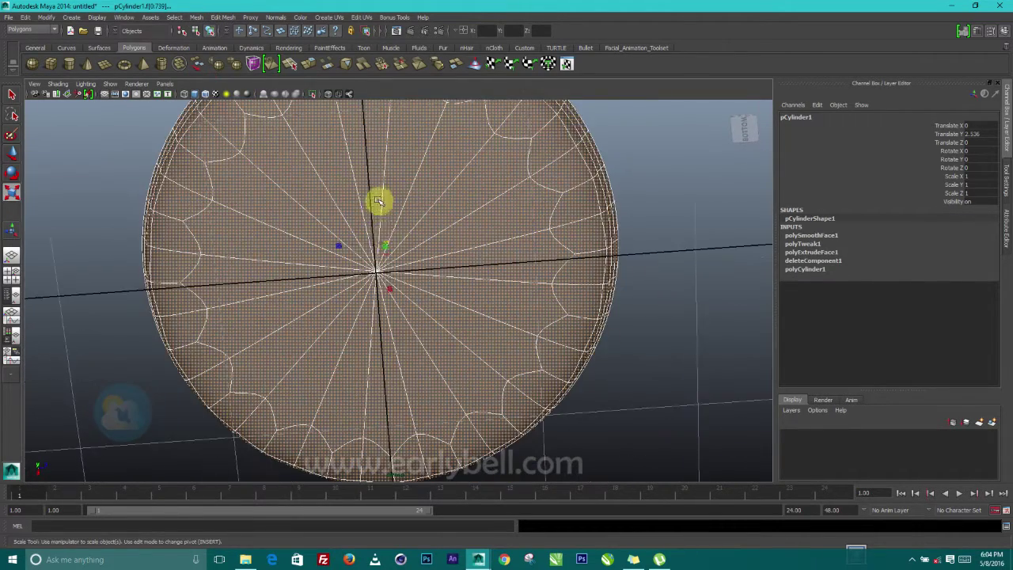
{"action": "middle_click_drag", "start_coordinate": [345, 184], "coordinate": [336, 269], "text": "alt"}
{"action": "right_click_drag", "start_coordinate": [335, 269], "coordinate": [289, 260]}
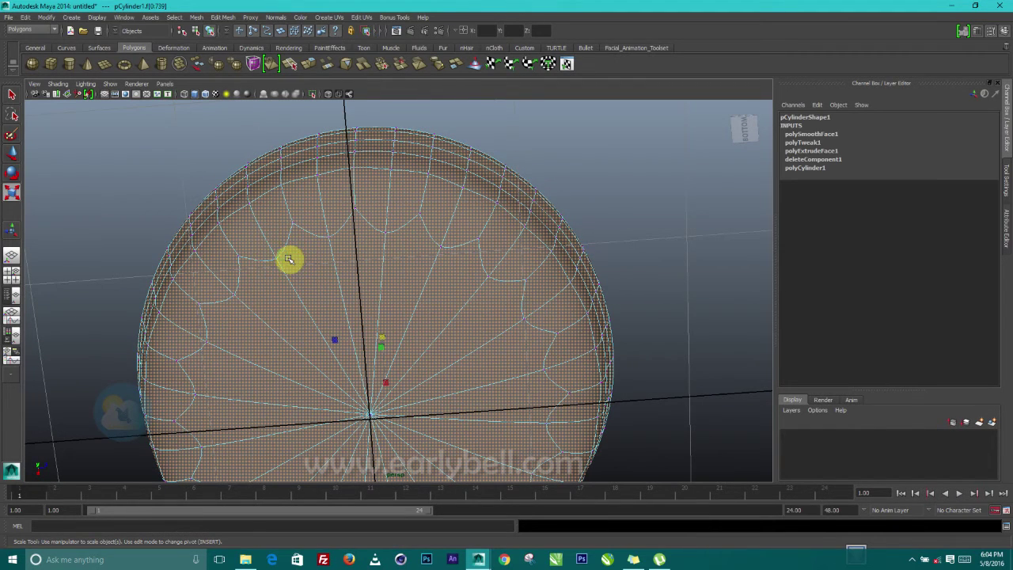
{"action": "left_click", "coordinate": [274, 257]}
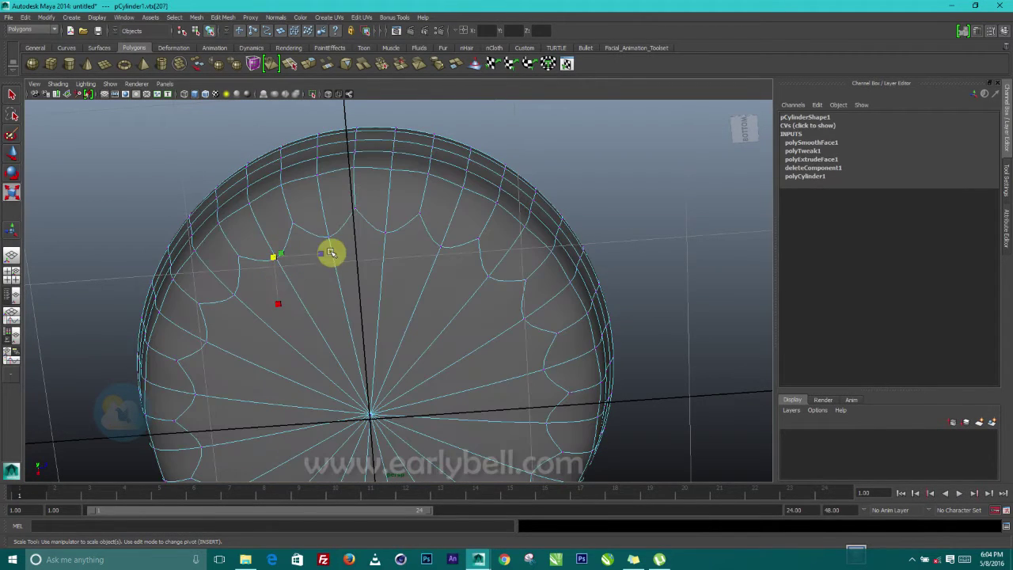
{"action": "scroll", "coordinate": [340, 257], "scroll_direction": "up", "scroll_amount": 5}
{"action": "key", "text": "q"}
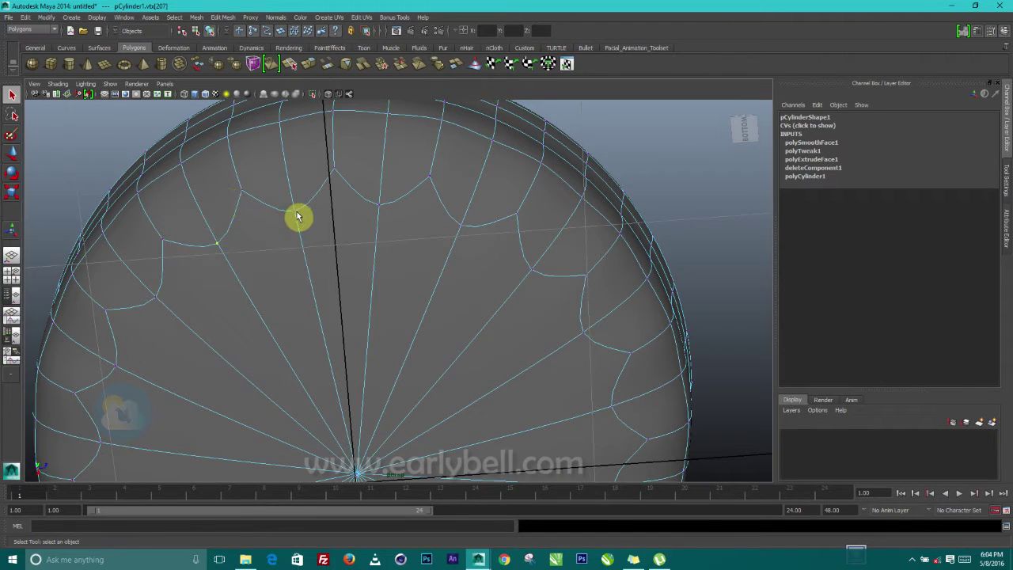
{"action": "left_click", "coordinate": [384, 214], "text": "shift"}
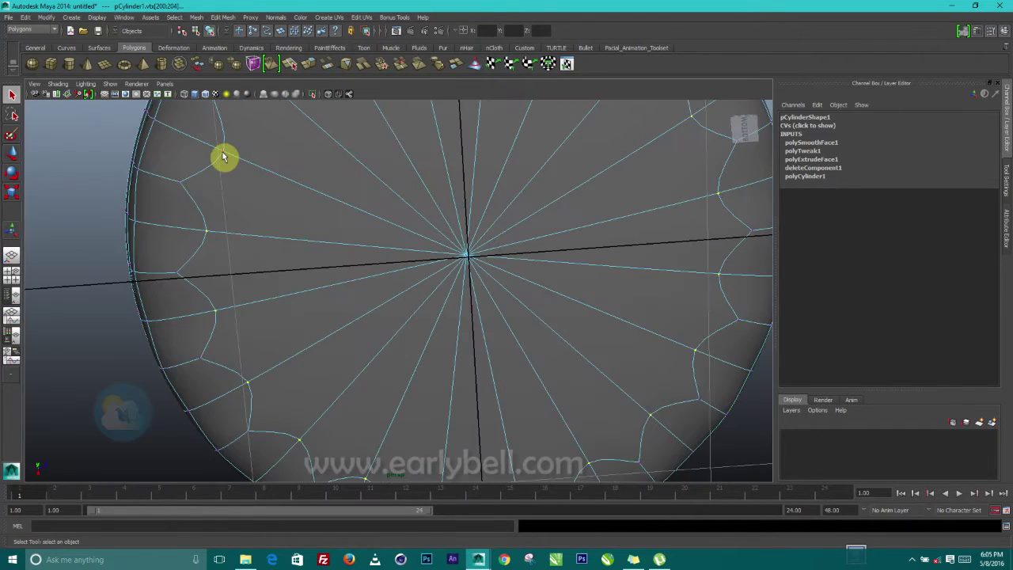
{"action": "left_click_drag", "start_coordinate": [308, 154], "coordinate": [266, 253], "text": "alt"}
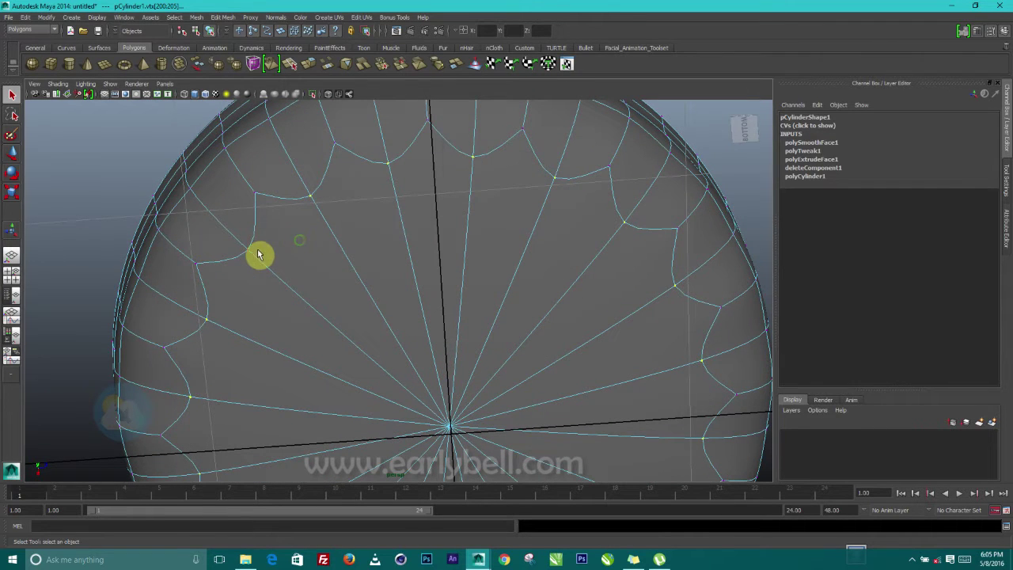
Try scaling the selected ring of base vertices uniformly outward to about 1.29.
{"action": "left_click", "coordinate": [11, 192]}
{"action": "left_click", "coordinate": [452, 409]}
{"action": "left_click_drag", "start_coordinate": [447, 423], "coordinate": [555, 416]}
{"action": "scroll", "coordinate": [516, 290], "scroll_direction": "down", "scroll_amount": 5}
{"action": "left_click_drag", "start_coordinate": [496, 290], "coordinate": [504, 364], "text": "alt"}
{"action": "middle_click_drag", "start_coordinate": [485, 323], "coordinate": [453, 273], "text": "alt"}
{"action": "left_click_drag", "start_coordinate": [453, 273], "coordinate": [430, 335], "text": "alt"}
{"action": "right_click_drag", "start_coordinate": [411, 234], "coordinate": [461, 219]}
{"action": "left_click", "coordinate": [575, 242]}
{"action": "left_click_drag", "start_coordinate": [553, 295], "coordinate": [510, 242], "text": "alt"}
{"action": "key", "text": "ctrl+z"}
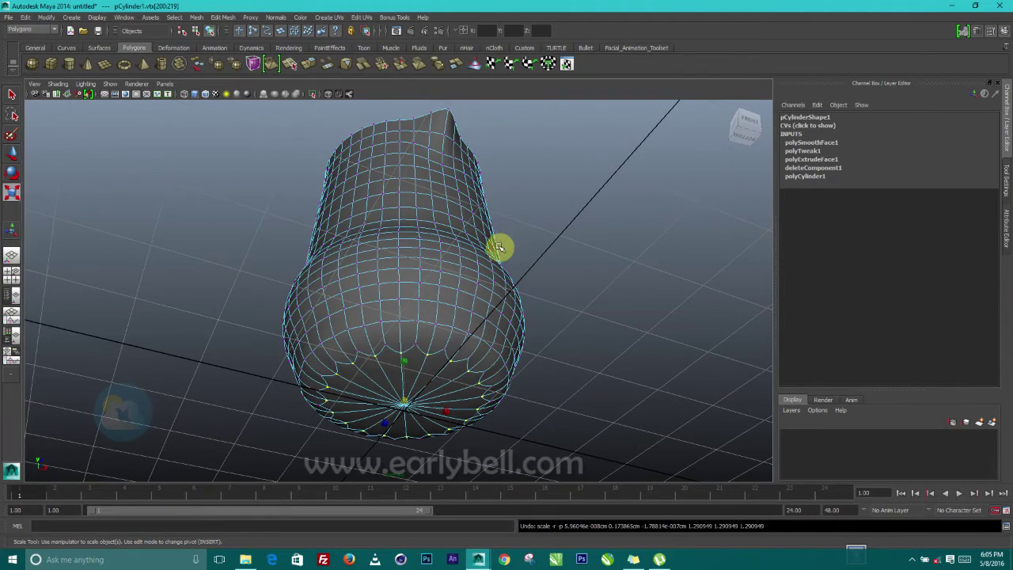
Scale the selected ring of base vertices uniformly slightly outward.
{"action": "scroll", "coordinate": [445, 346], "scroll_direction": "up", "scroll_amount": 8}
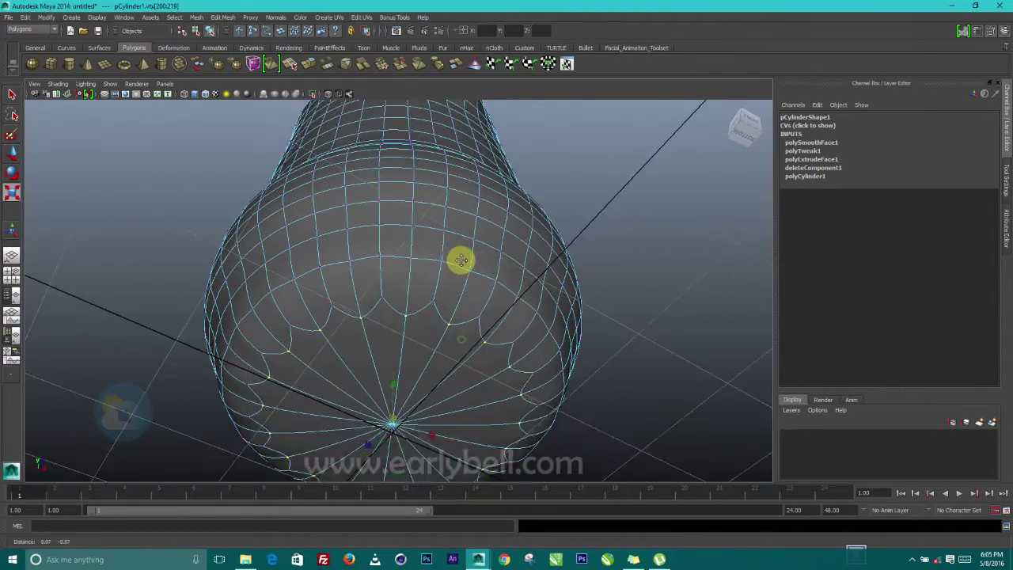
{"action": "mouse_move", "coordinate": [467, 311]}
{"action": "left_mouse_down", "text": "alt"}
{"action": "mouse_move", "coordinate": [462, 301]}
{"action": "mouse_move", "coordinate": [453, 311]}
{"action": "left_mouse_up", "text": "alt"}
{"action": "left_click_drag", "start_coordinate": [349, 276], "coordinate": [407, 375], "text": "alt"}
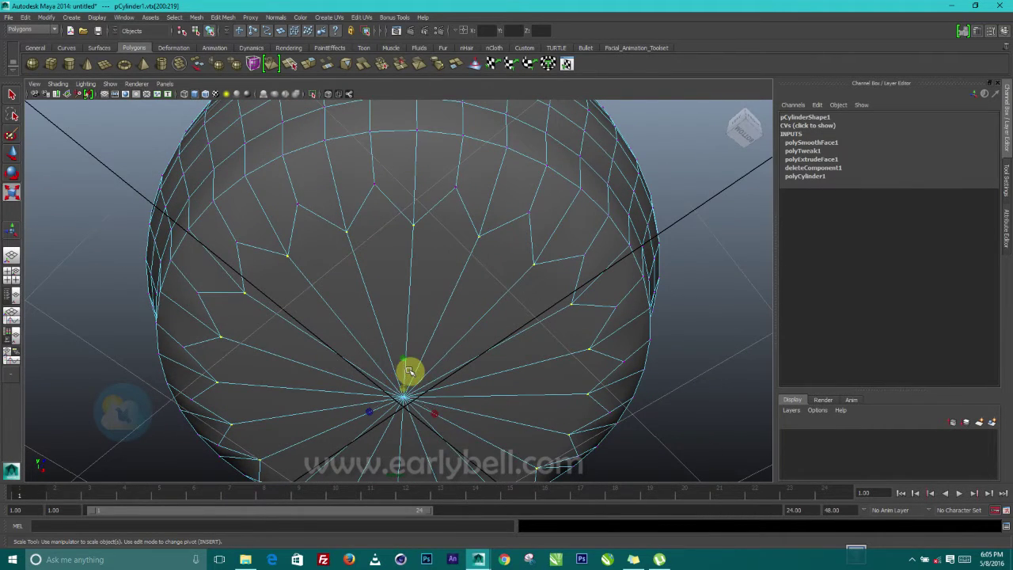
{"action": "middle_click_drag", "start_coordinate": [447, 379], "coordinate": [447, 354], "text": "alt"}
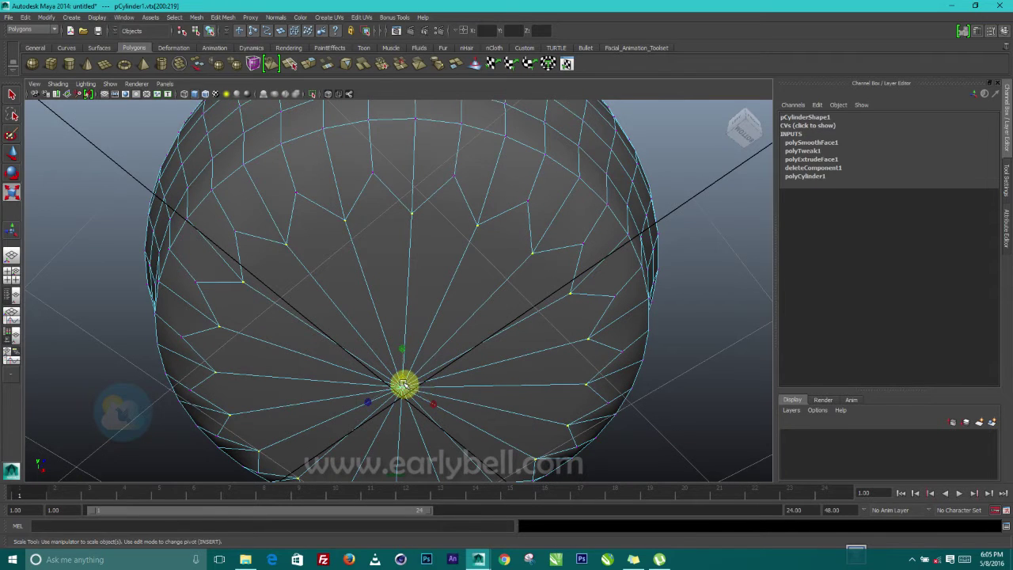
{"action": "left_click_drag", "start_coordinate": [409, 379], "coordinate": [454, 314]}
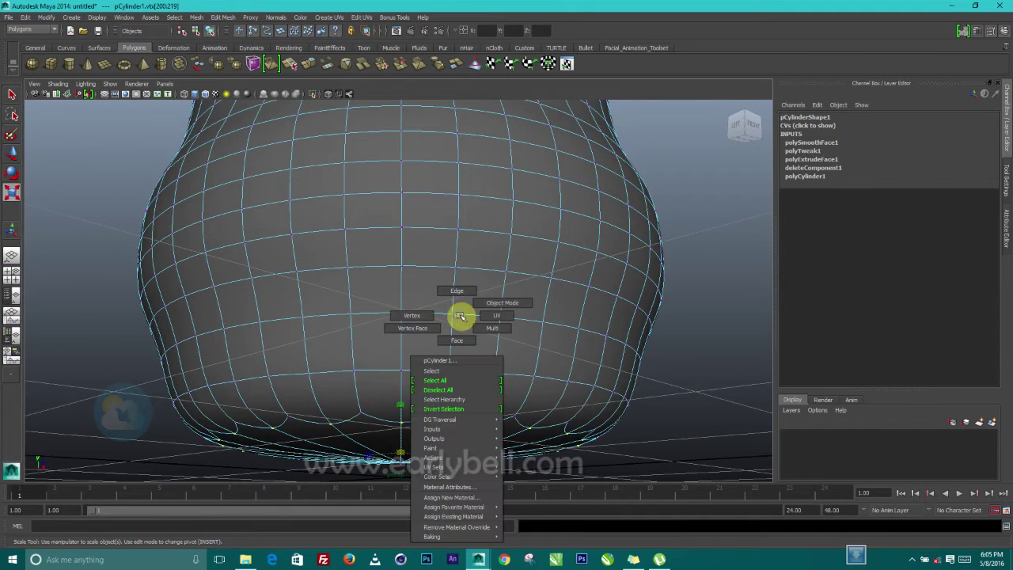
Clear the vertex selection and select the horizontal edge loop around the upper part of the lower bulge.
{"action": "left_click", "coordinate": [722, 318]}
{"action": "left_click_drag", "start_coordinate": [721, 318], "coordinate": [511, 340], "text": "alt"}
{"action": "right_click_drag", "start_coordinate": [511, 339], "coordinate": [476, 388], "text": "alt"}
{"action": "left_click", "coordinate": [474, 389]}
{"action": "middle_click_drag", "start_coordinate": [474, 389], "coordinate": [498, 323], "text": "alt"}
{"action": "left_click_drag", "start_coordinate": [397, 343], "coordinate": [452, 338], "text": "alt"}
{"action": "mouse_move", "coordinate": [435, 290]}
{"action": "right_mouse_down", "text": "alt"}
{"action": "mouse_move", "coordinate": [441, 320]}
{"action": "mouse_move", "coordinate": [423, 310]}
{"action": "mouse_move", "coordinate": [445, 297]}
{"action": "right_mouse_up", "text": "alt"}
{"action": "double_click", "coordinate": [442, 304]}
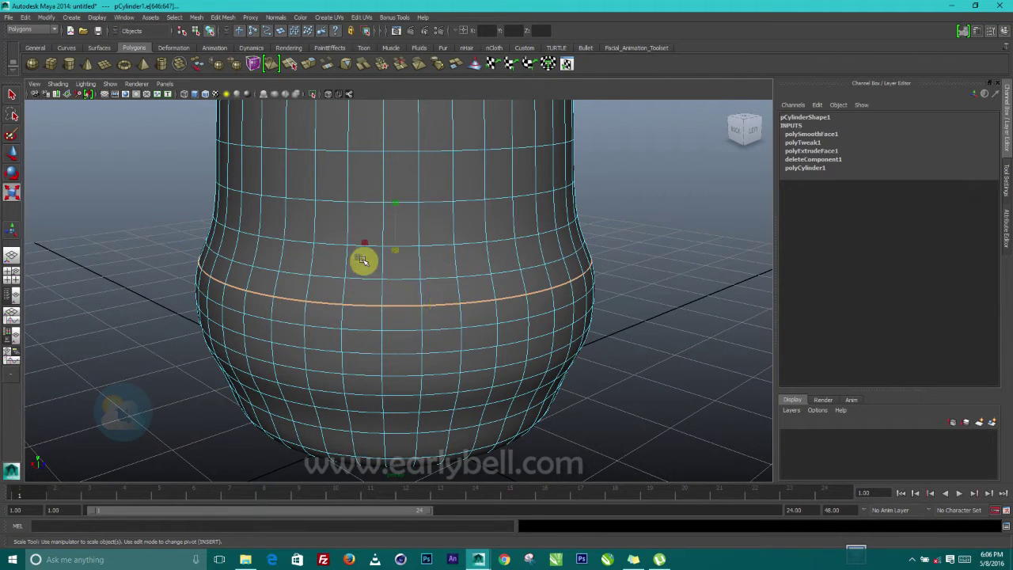
Raise the two edge loops on the bulge's upper shoulder slightly, nudge a loop near its middle down, and return to object mode.
{"action": "key", "text": "w"}
{"action": "left_click_drag", "start_coordinate": [395, 218], "coordinate": [394, 210]}
{"action": "left_click", "coordinate": [404, 276]}
{"action": "double_click", "coordinate": [362, 277]}
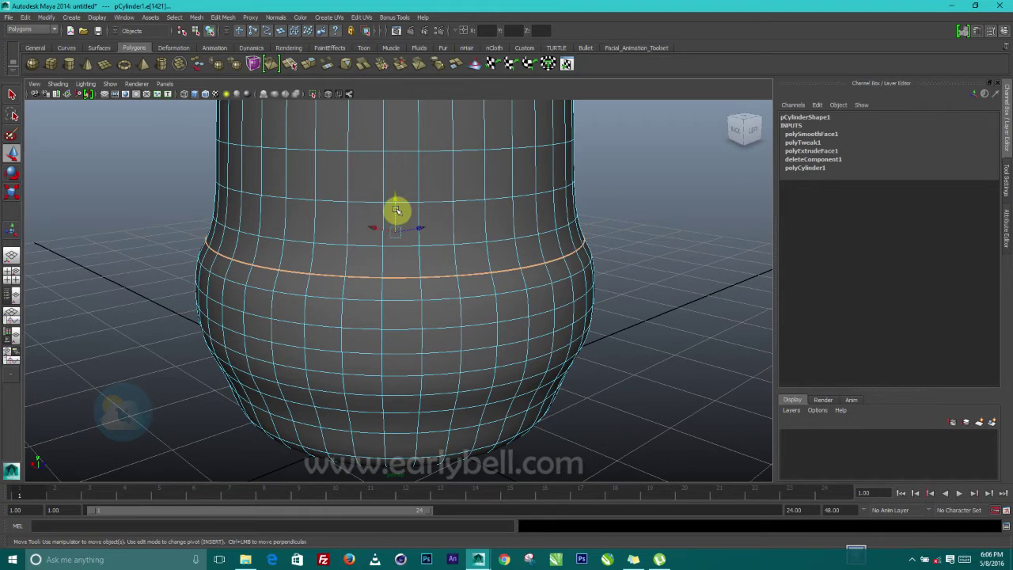
{"action": "left_click_drag", "start_coordinate": [398, 197], "coordinate": [401, 185]}
{"action": "double_click", "coordinate": [375, 344]}
{"action": "left_click_drag", "start_coordinate": [397, 253], "coordinate": [397, 255]}
{"action": "middle_click_drag", "start_coordinate": [434, 295], "coordinate": [418, 362], "text": "alt"}
{"action": "right_click_drag", "start_coordinate": [410, 283], "coordinate": [456, 271]}
{"action": "left_click", "coordinate": [627, 284]}
Create a polygon cylinder for the lid and raise it above the jug's mouth to about Translate Y 5.13.
{"action": "right_click_drag", "start_coordinate": [626, 284], "coordinate": [538, 305], "text": "alt"}
{"action": "left_click_drag", "start_coordinate": [449, 302], "coordinate": [541, 286], "text": "alt"}
{"action": "right_click_drag", "start_coordinate": [541, 281], "coordinate": [530, 324], "text": "alt"}
{"action": "middle_click_drag", "start_coordinate": [529, 323], "coordinate": [527, 369], "text": "alt"}
{"action": "left_click_drag", "start_coordinate": [531, 366], "coordinate": [202, 210], "text": "alt"}
{"action": "scroll", "coordinate": [454, 365], "scroll_direction": "down", "scroll_amount": 5}
{"action": "left_click", "coordinate": [68, 64]}
{"action": "left_click_drag", "start_coordinate": [374, 376], "coordinate": [378, 200]}
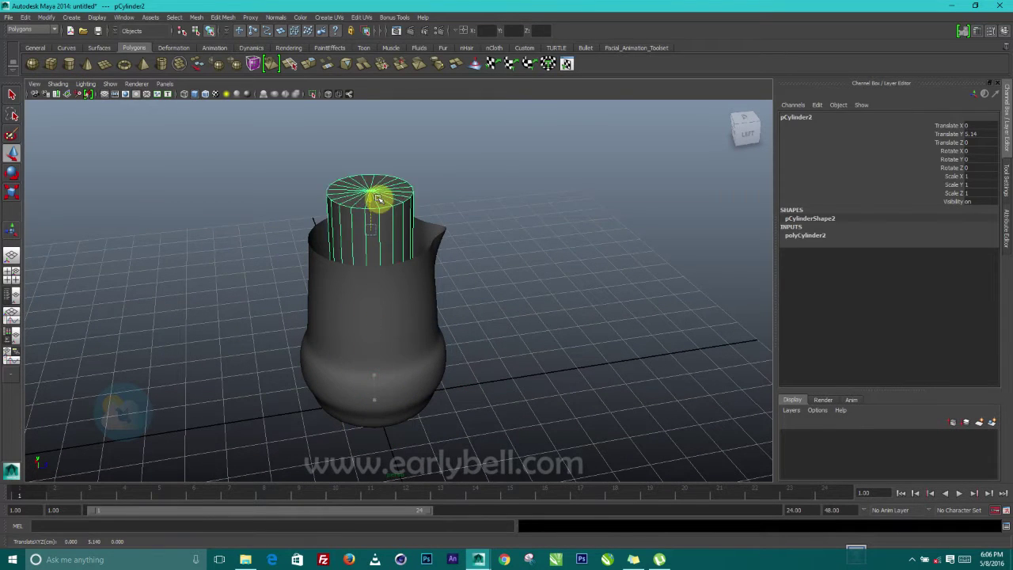
Set the new cylinder's height subdivisions to 3.
{"action": "left_click", "coordinate": [803, 236]}
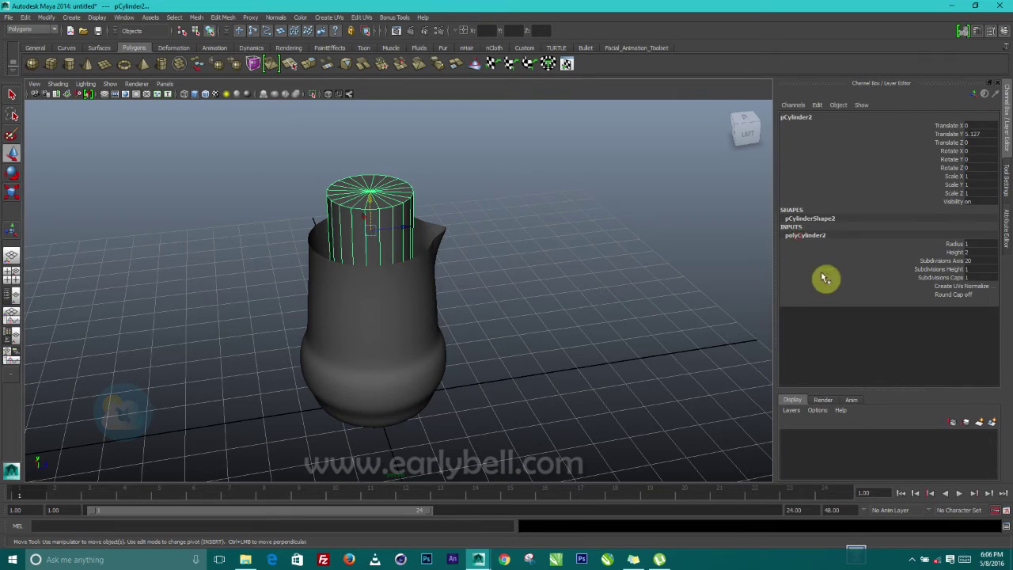
{"action": "left_click", "coordinate": [947, 270]}
{"action": "mouse_move", "coordinate": [665, 308]}
{"action": "middle_mouse_down"}
{"action": "mouse_move", "coordinate": [685, 308]}
{"action": "mouse_move", "coordinate": [664, 310]}
{"action": "middle_mouse_up"}
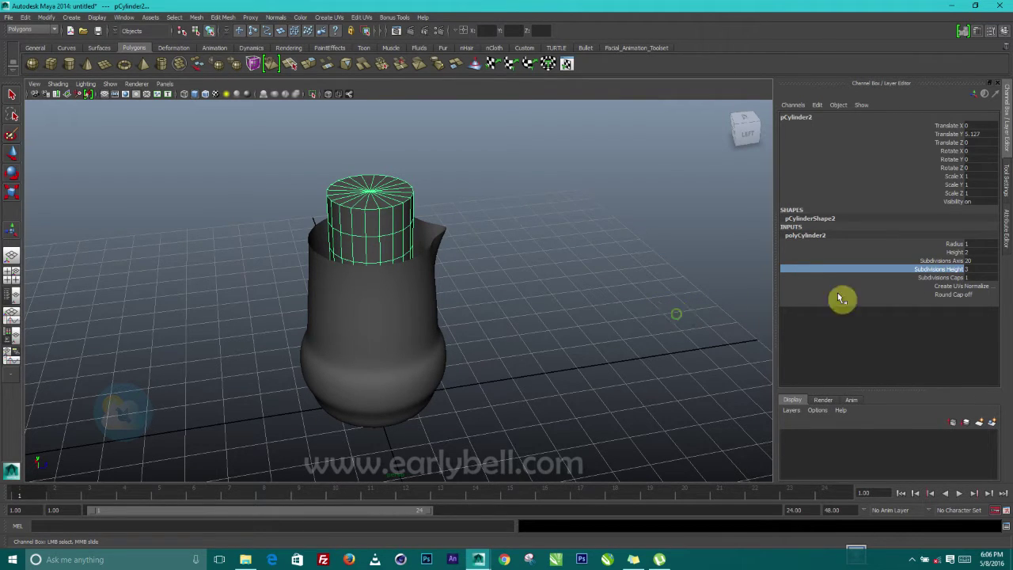
Set the lid cylinder's radius to 1.3 and its cap subdivisions to 0.
{"action": "left_click", "coordinate": [955, 244]}
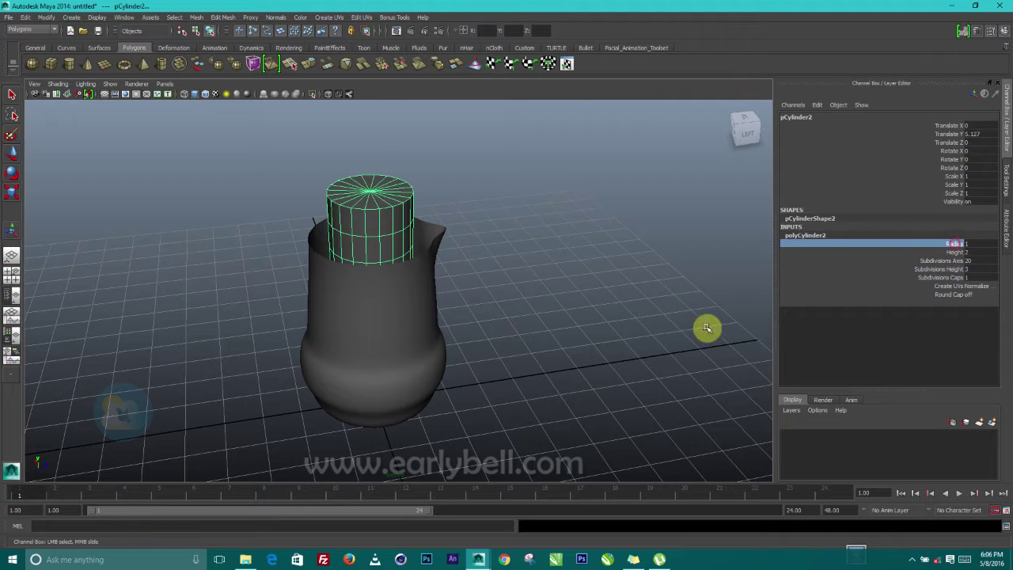
{"action": "middle_click_drag", "start_coordinate": [626, 326], "coordinate": [628, 332]}
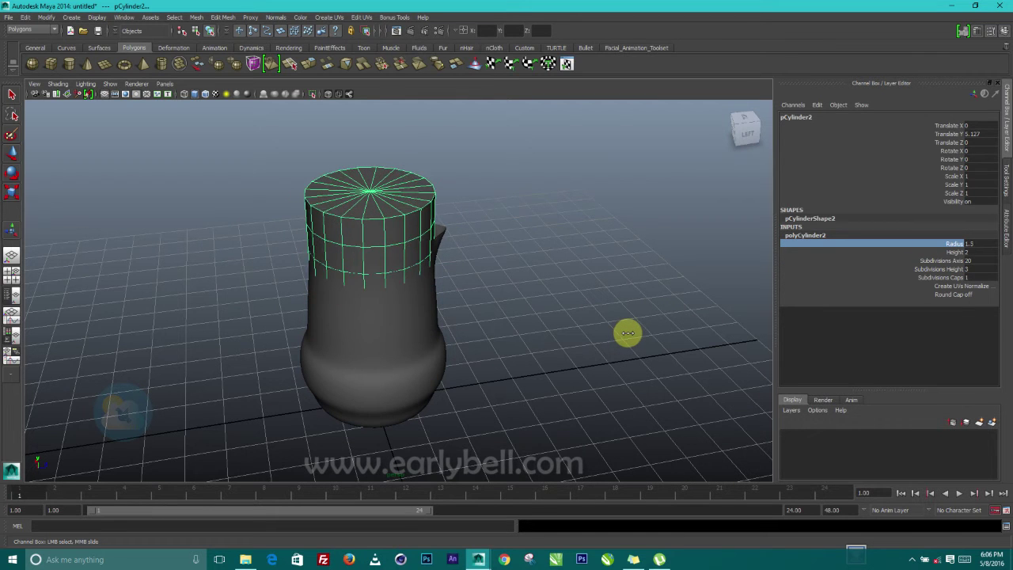
{"action": "left_click_drag", "start_coordinate": [459, 309], "coordinate": [765, 325], "text": "alt"}
{"action": "double_click", "coordinate": [970, 243]}
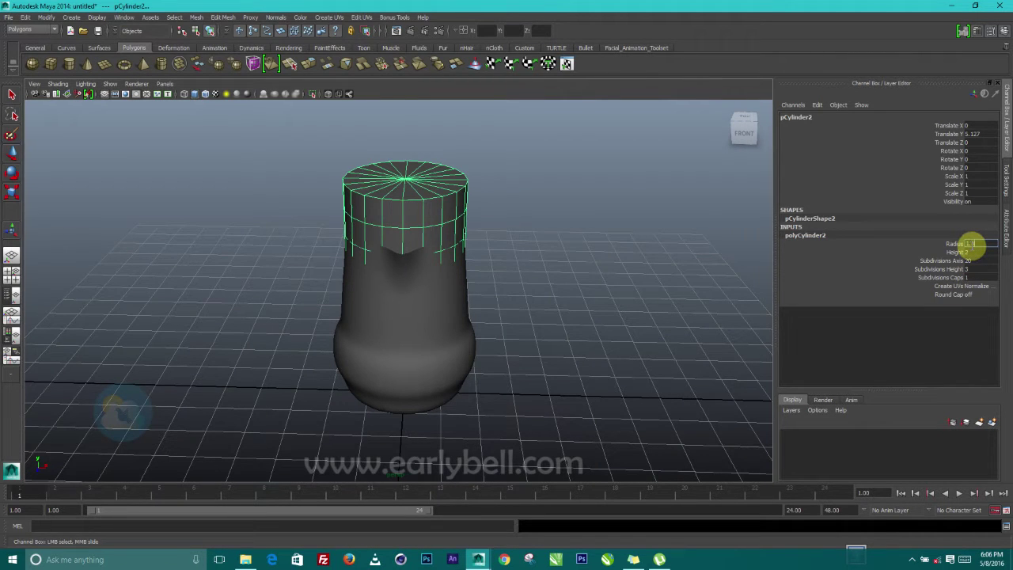
{"action": "type", "text": "1.3"}
{"action": "key", "text": "Return"}
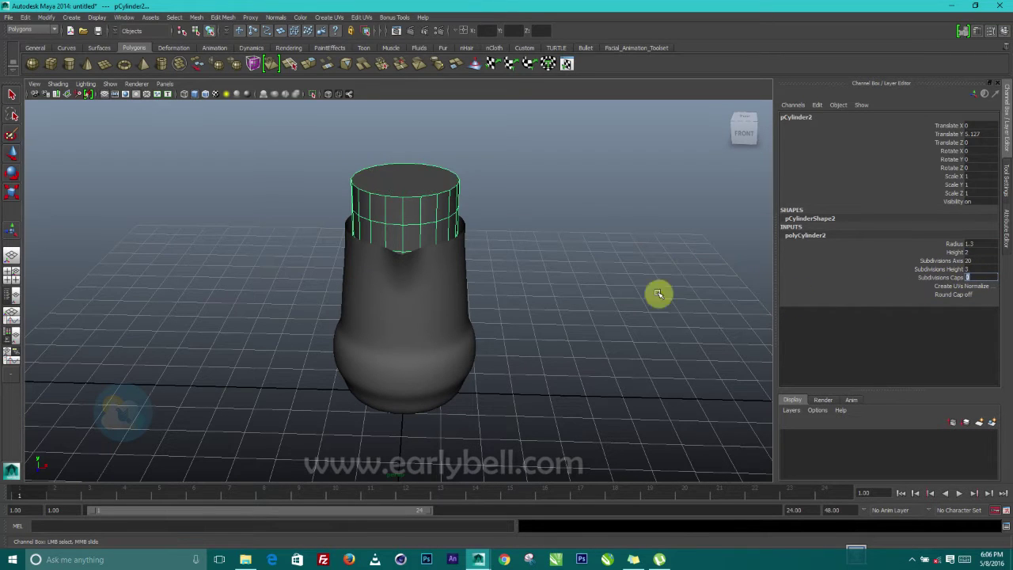
{"action": "scroll", "coordinate": [416, 288], "scroll_direction": "up", "scroll_amount": 2}
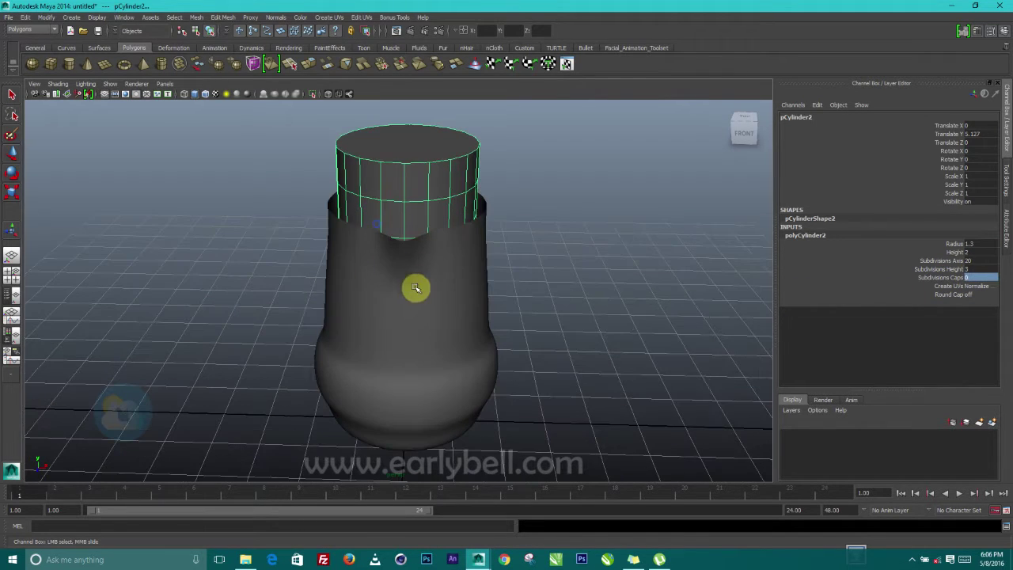
Set the lid cylinder's height to 0.5.
{"action": "left_click", "coordinate": [959, 251]}
{"action": "mouse_move", "coordinate": [501, 303]}
{"action": "middle_mouse_down"}
{"action": "mouse_move", "coordinate": [513, 303]}
{"action": "mouse_move", "coordinate": [493, 308]}
{"action": "middle_mouse_up"}
{"action": "left_click_drag", "start_coordinate": [465, 325], "coordinate": [486, 325], "text": "alt"}
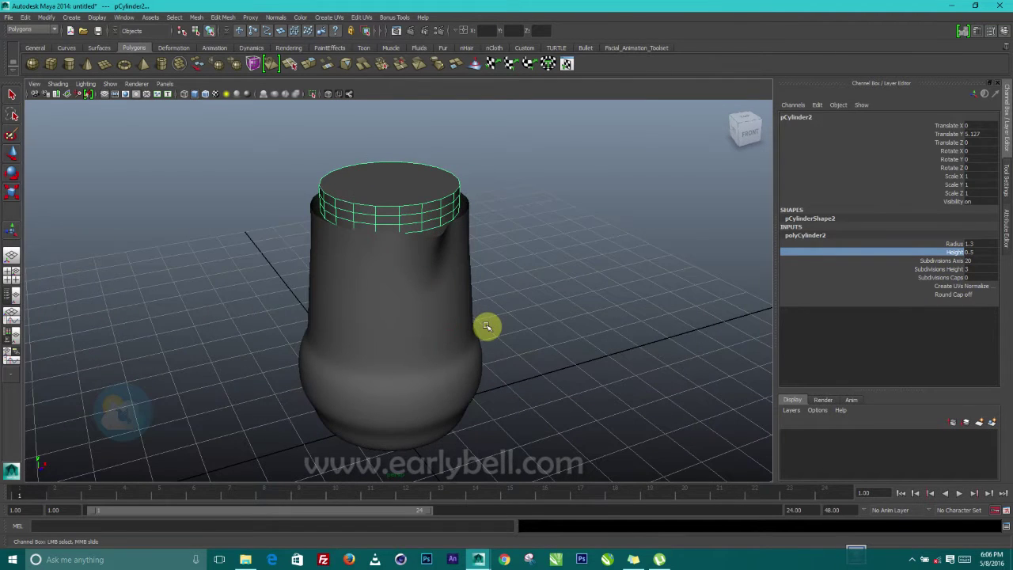
Lift the lid cylinder clear of the jug and delete its bottom cap face.
{"action": "key", "text": "f"}
{"action": "key", "text": "w"}
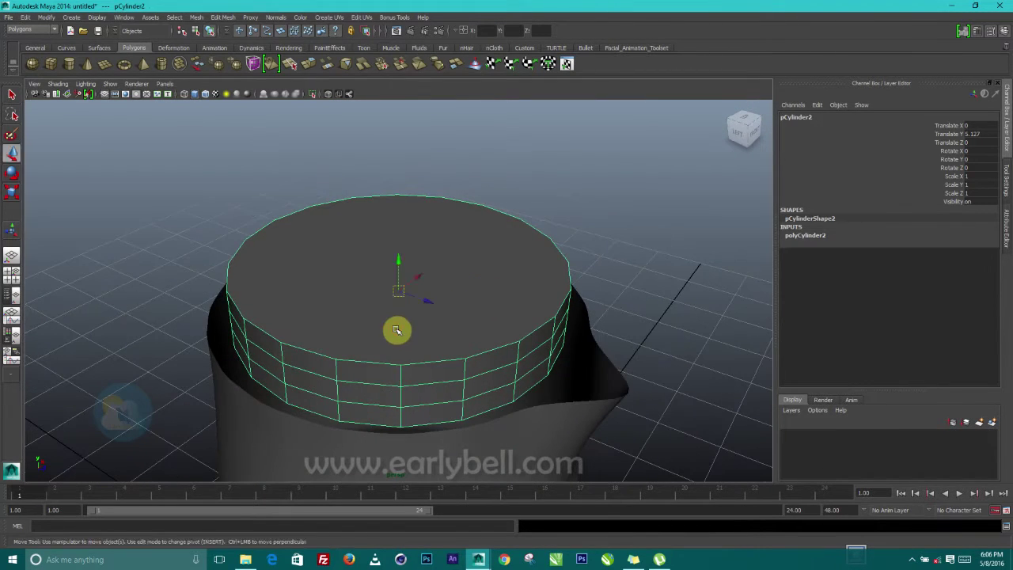
{"action": "left_click_drag", "start_coordinate": [399, 259], "coordinate": [400, 141]}
{"action": "left_click_drag", "start_coordinate": [430, 303], "coordinate": [441, 233], "text": "alt"}
{"action": "middle_click_drag", "start_coordinate": [441, 233], "coordinate": [425, 358], "text": "alt"}
{"action": "mouse_move", "coordinate": [413, 236]}
{"action": "right_mouse_down"}
{"action": "mouse_move", "coordinate": [414, 223]}
{"action": "mouse_move", "coordinate": [417, 242]}
{"action": "right_mouse_up"}
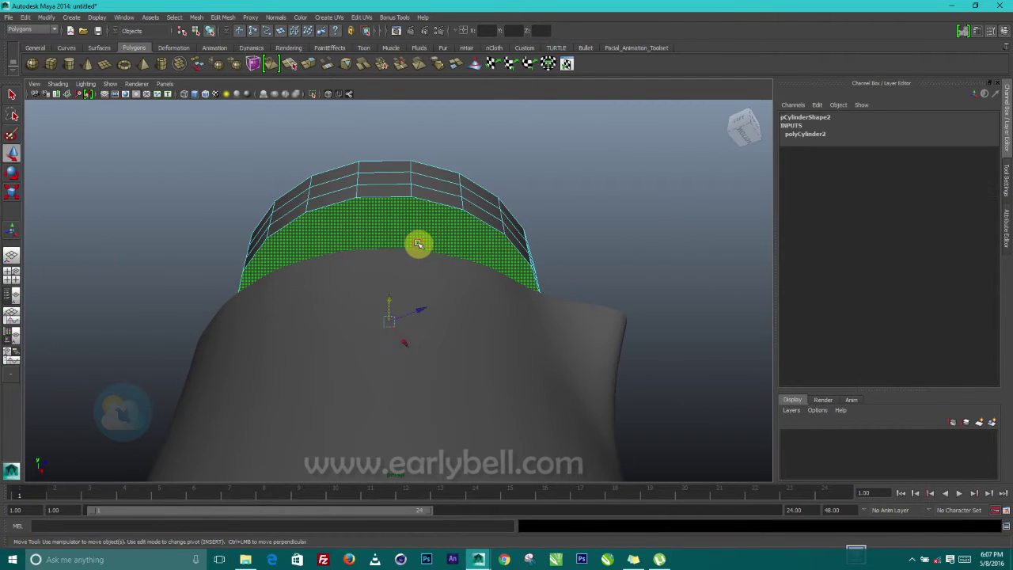
{"action": "mouse_move", "coordinate": [418, 243]}
{"action": "left_mouse_down", "text": "alt"}
{"action": "mouse_move", "coordinate": [420, 294]}
{"action": "mouse_move", "coordinate": [421, 241]}
{"action": "left_mouse_up", "text": "alt"}
{"action": "right_click_drag", "start_coordinate": [421, 241], "coordinate": [448, 230]}
Lower the lid to about Translate Y 5.15 and scale it uniformly to about 1.14 to fit the jug's rim, checking from above.
{"action": "left_click_drag", "start_coordinate": [396, 240], "coordinate": [404, 321], "text": "alt"}
{"action": "left_click_drag", "start_coordinate": [388, 227], "coordinate": [457, 378]}
{"action": "key", "text": "space"}
{"action": "key", "text": "space"}
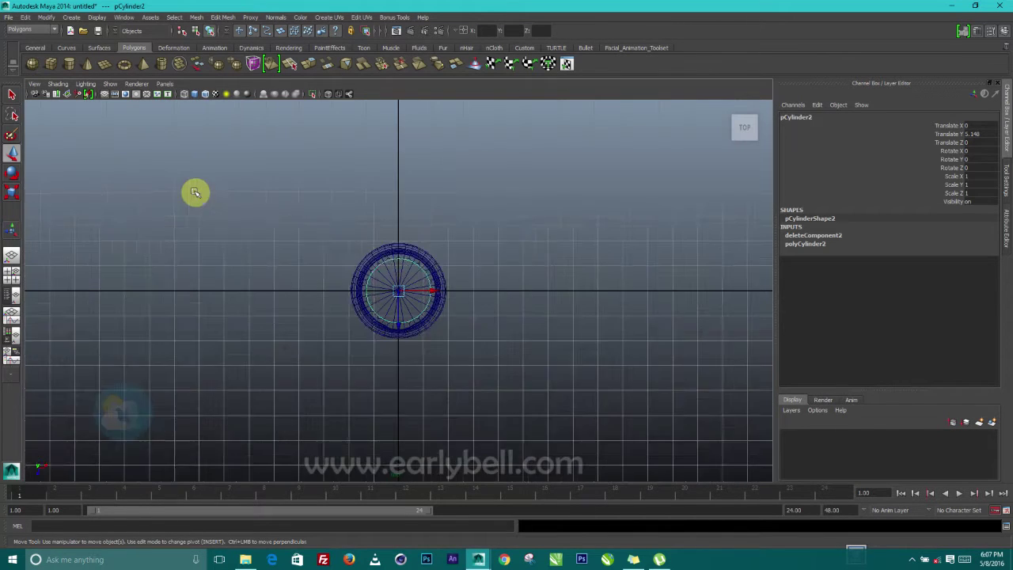
{"action": "scroll", "coordinate": [357, 294], "scroll_direction": "up", "scroll_amount": 3}
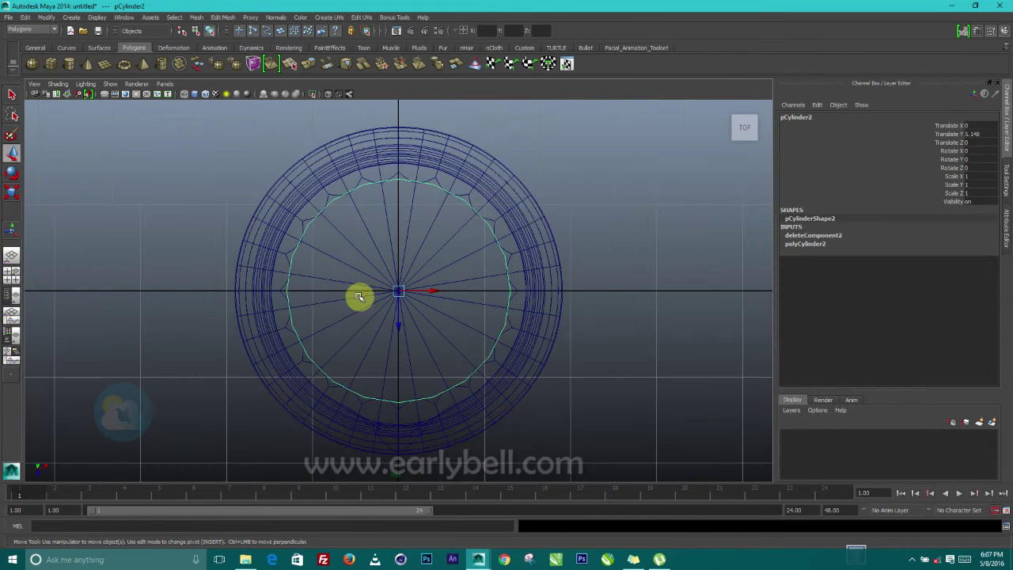
{"action": "left_click", "coordinate": [16, 192]}
{"action": "left_click_drag", "start_coordinate": [397, 292], "coordinate": [421, 292]}
{"action": "key", "text": "space"}
{"action": "key", "text": "space"}
Turn on smooth preview for the lid and lower it into the jug's mouth to about Translate Y 4.9.
{"action": "left_click_drag", "start_coordinate": [577, 253], "coordinate": [432, 282], "text": "alt"}
{"action": "left_click", "coordinate": [557, 292]}
{"action": "left_click", "coordinate": [432, 282]}
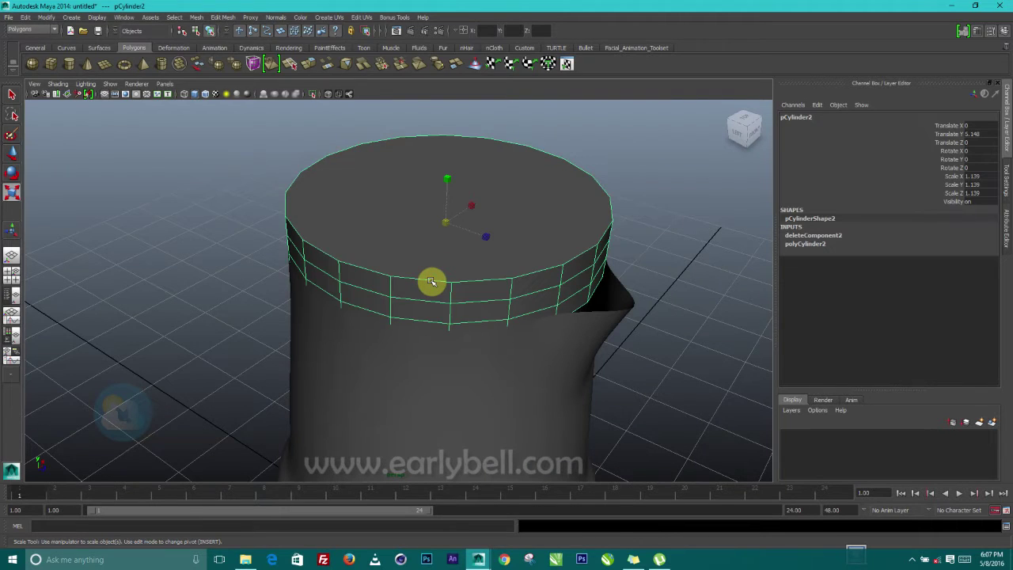
{"action": "key", "text": "3"}
{"action": "left_click_drag", "start_coordinate": [417, 357], "coordinate": [451, 342], "text": "alt"}
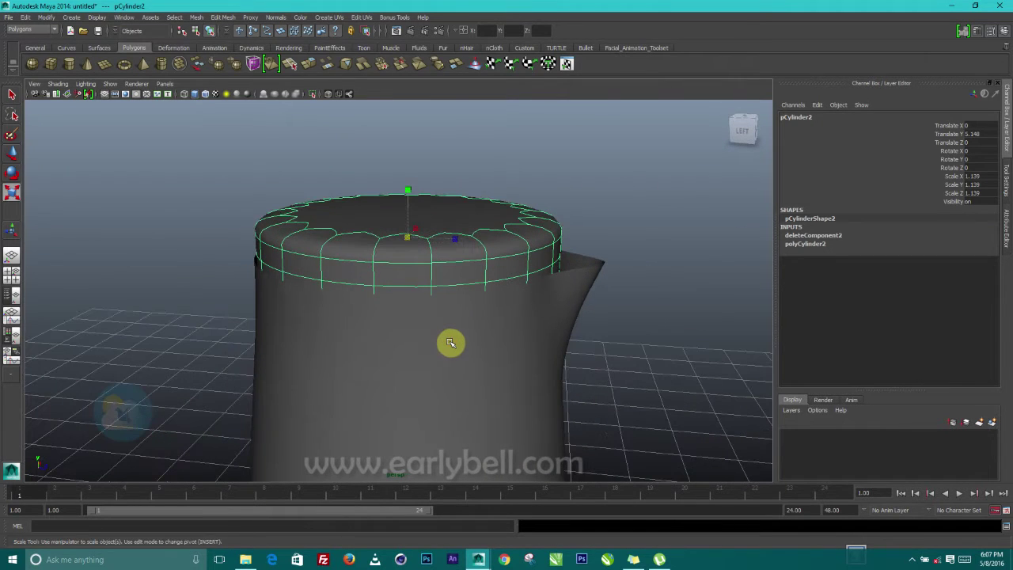
{"action": "key", "text": "w"}
{"action": "left_click_drag", "start_coordinate": [413, 202], "coordinate": [410, 228]}
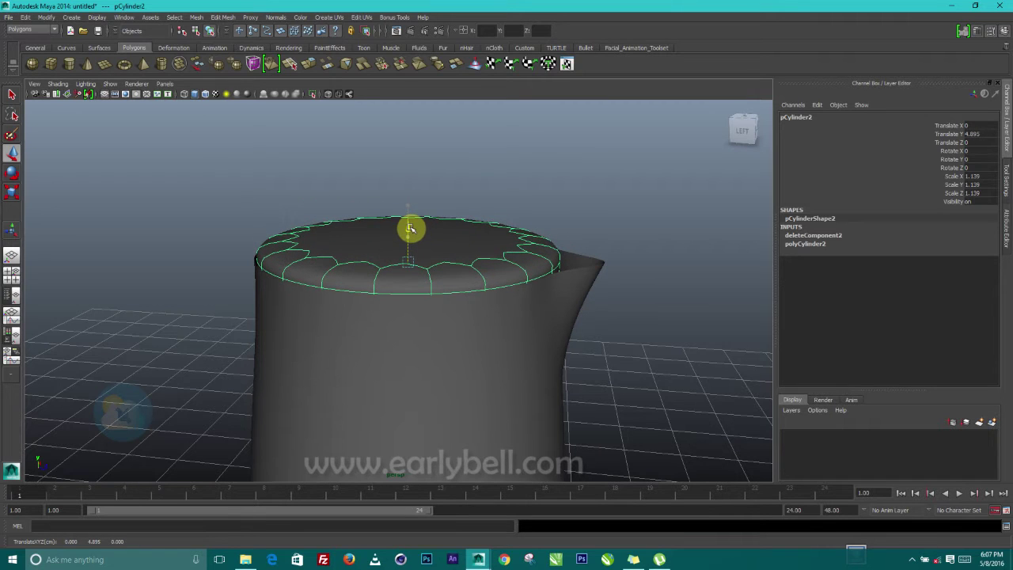
{"action": "left_click", "coordinate": [602, 197]}
{"action": "left_click_drag", "start_coordinate": [541, 371], "coordinate": [413, 306], "text": "alt"}
{"action": "left_click_drag", "start_coordinate": [374, 251], "coordinate": [394, 262], "text": "alt"}
{"action": "right_click", "coordinate": [384, 257]}
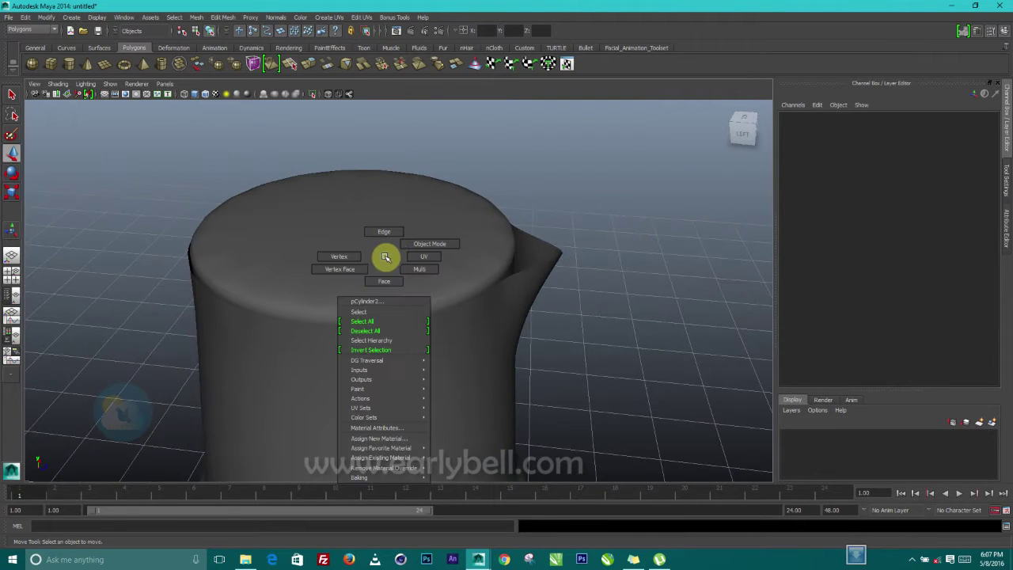
{"action": "right_click_drag", "start_coordinate": [373, 274], "coordinate": [366, 254]}
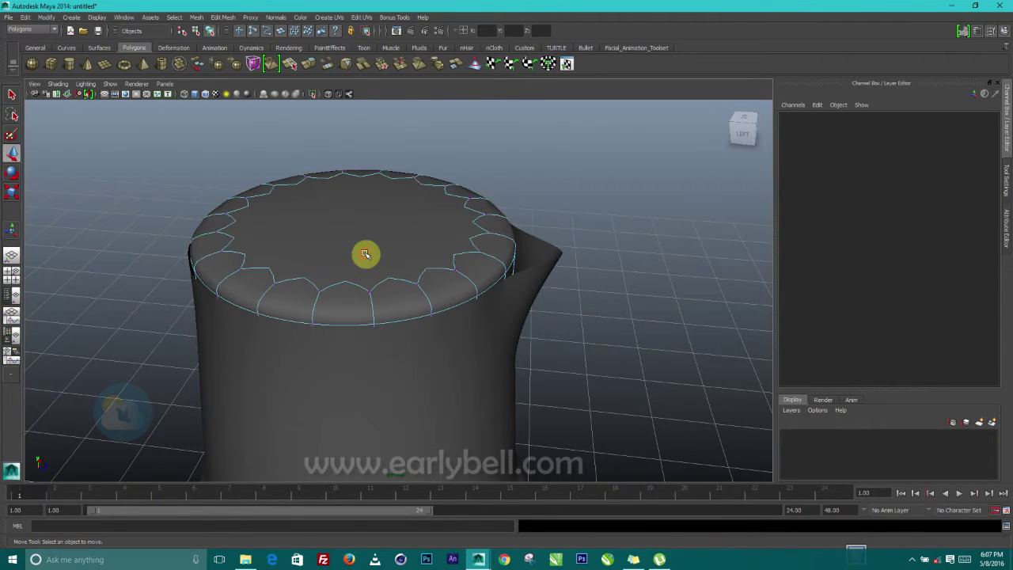
{"action": "left_click", "coordinate": [366, 253]}
Select the lid and apply Smooth to its mesh.
{"action": "left_click", "coordinate": [376, 258]}
{"action": "left_click_drag", "start_coordinate": [382, 303], "coordinate": [365, 308], "text": "alt"}
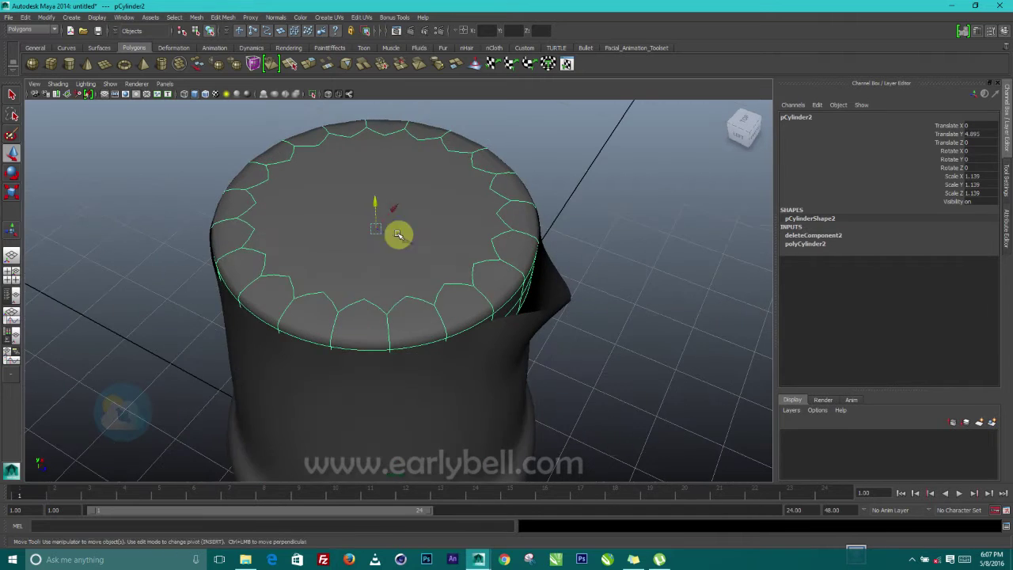
{"action": "scroll", "coordinate": [398, 304], "scroll_direction": "up", "scroll_amount": 2}
{"action": "mouse_move", "coordinate": [403, 307]}
{"action": "right_mouse_down", "text": "alt"}
{"action": "mouse_move", "coordinate": [362, 293]}
{"action": "mouse_move", "coordinate": [412, 305]}
{"action": "right_mouse_up", "text": "alt"}
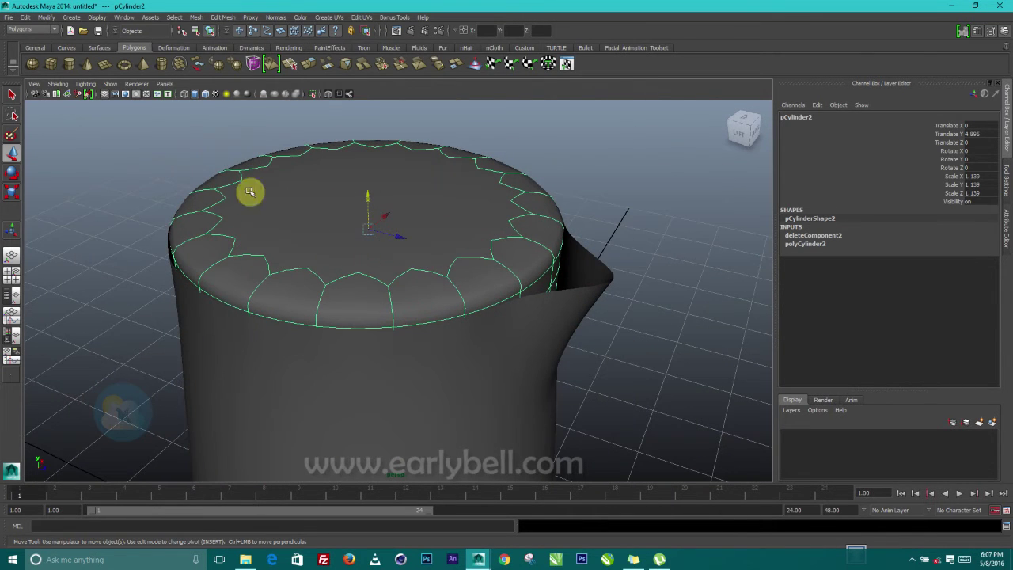
{"action": "left_click", "coordinate": [196, 17]}
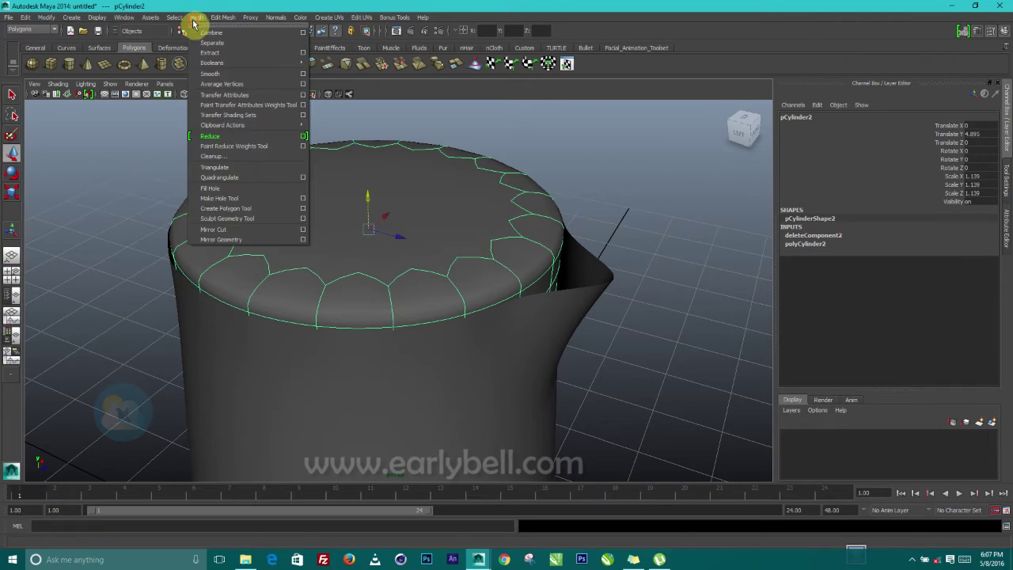
{"action": "left_click", "coordinate": [213, 75]}
Raise the centre vertex of the lid's top slightly to dome it, then return to object mode and clear the selection.
{"action": "right_click_drag", "start_coordinate": [280, 235], "coordinate": [375, 211], "text": "alt"}
{"action": "left_click_drag", "start_coordinate": [375, 211], "coordinate": [354, 233], "text": "alt"}
{"action": "right_click_drag", "start_coordinate": [354, 233], "coordinate": [315, 226]}
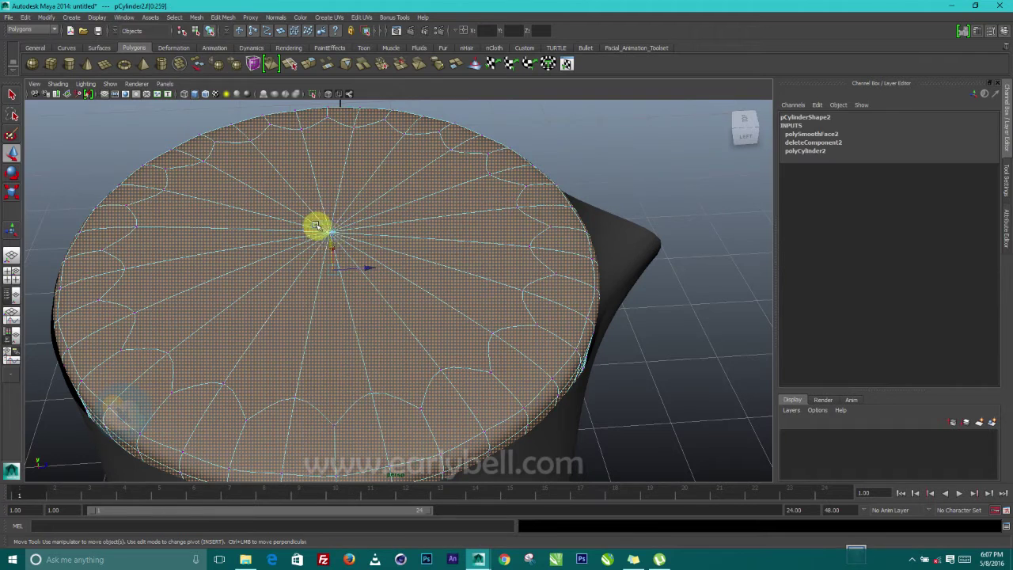
{"action": "left_click", "coordinate": [329, 230]}
{"action": "left_click_drag", "start_coordinate": [329, 207], "coordinate": [330, 185]}
{"action": "left_click_drag", "start_coordinate": [362, 319], "coordinate": [323, 294], "text": "alt"}
{"action": "right_click_drag", "start_coordinate": [324, 281], "coordinate": [368, 264]}
{"action": "left_click", "coordinate": [537, 203]}
Select the lid, turn off its smooth preview and switch to editing its vertices.
{"action": "left_click_drag", "start_coordinate": [541, 254], "coordinate": [469, 315], "text": "alt"}
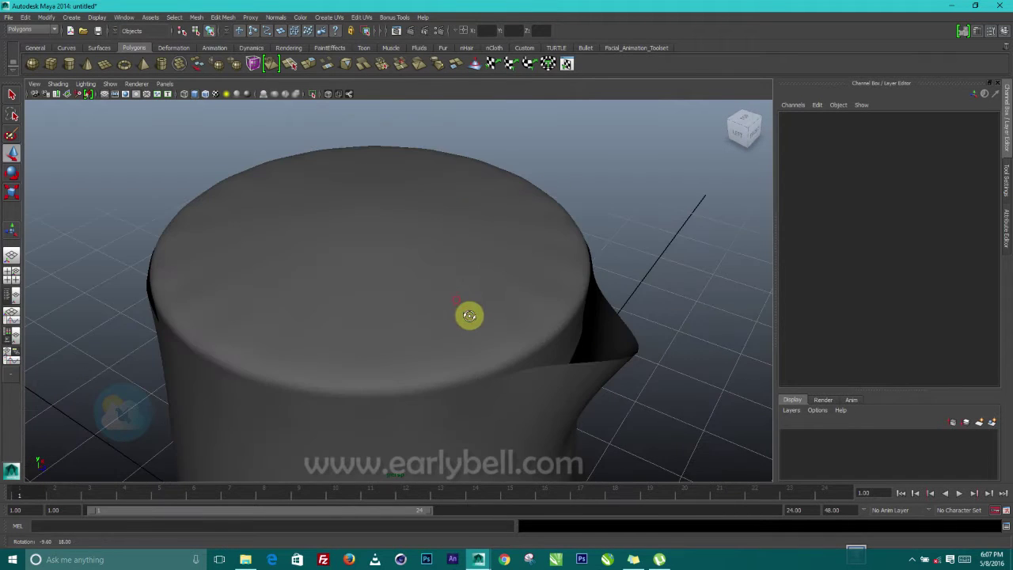
{"action": "left_click", "coordinate": [364, 324]}
{"action": "left_click_drag", "start_coordinate": [335, 342], "coordinate": [362, 306], "text": "alt"}
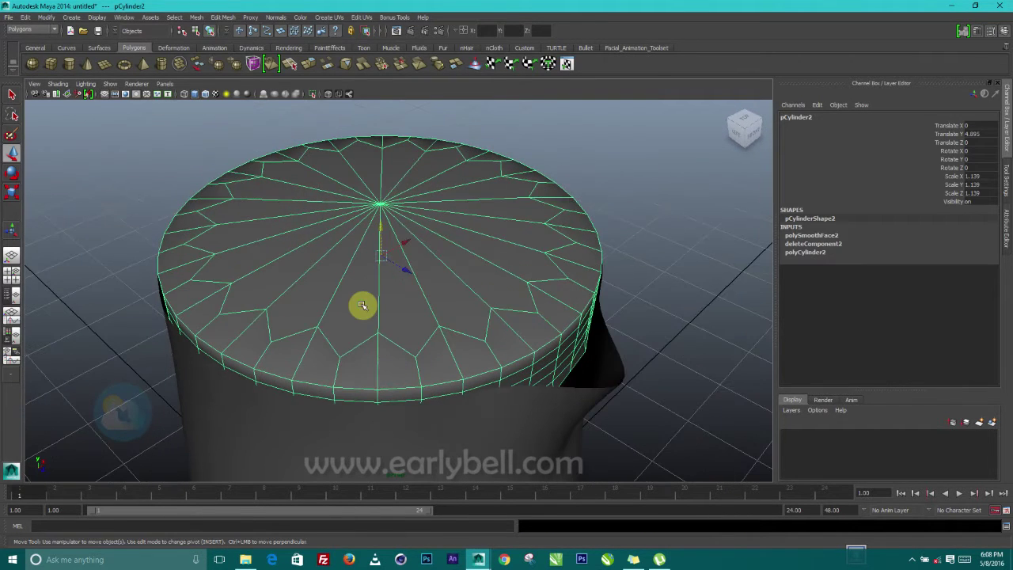
{"action": "right_click_drag", "start_coordinate": [362, 306], "coordinate": [326, 304]}
{"action": "left_click_drag", "start_coordinate": [335, 321], "coordinate": [375, 356], "text": "alt"}
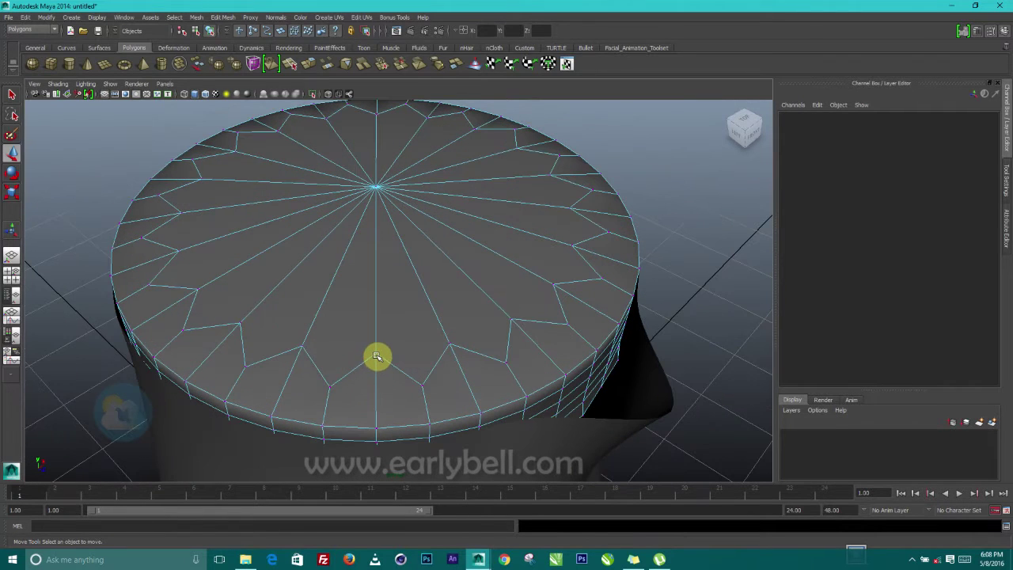
Select the outer end vertex of every radial edge around the lid's top face.
{"action": "left_click", "coordinate": [302, 346], "text": "shift"}
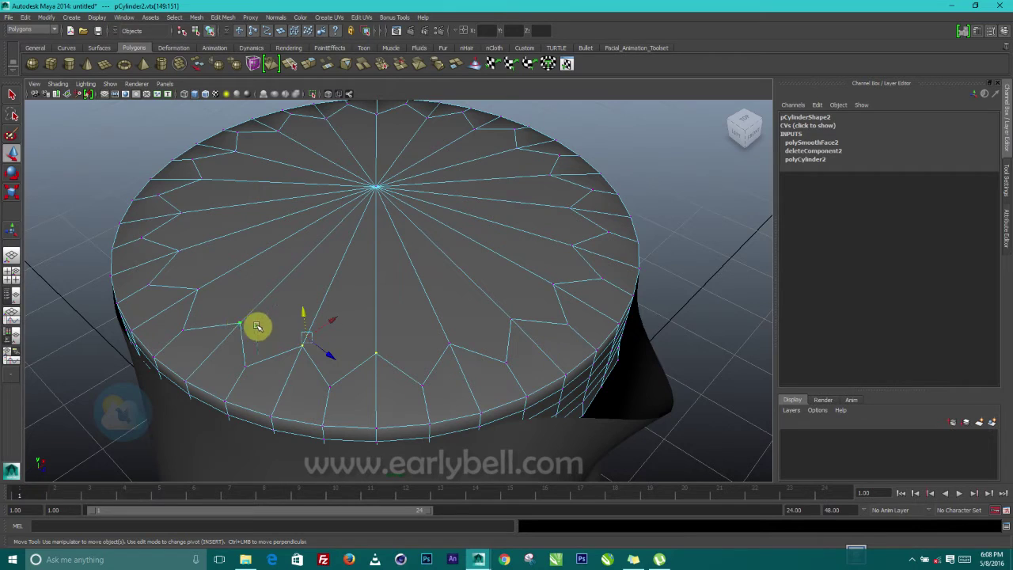
{"action": "left_click", "coordinate": [179, 251], "text": "shift"}
{"action": "left_click", "coordinate": [181, 213], "text": "shift"}
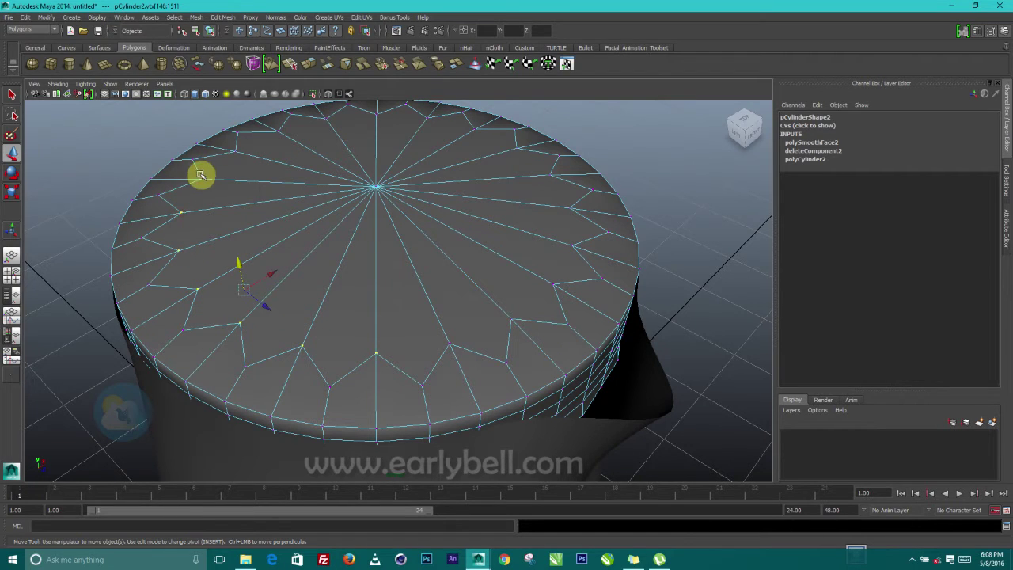
{"action": "left_click", "coordinate": [235, 151], "text": "shift"}
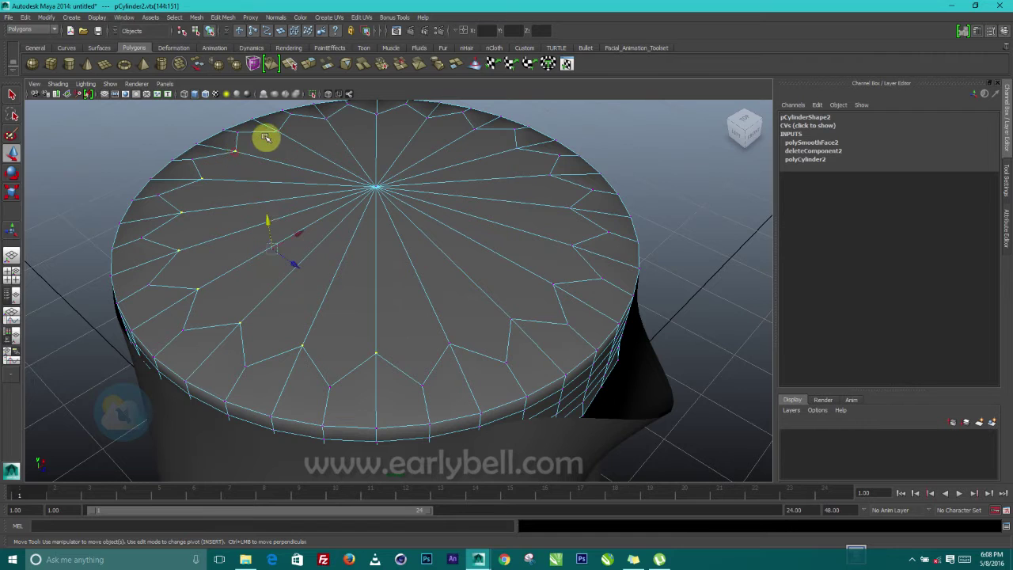
{"action": "left_click", "coordinate": [278, 131], "text": "shift"}
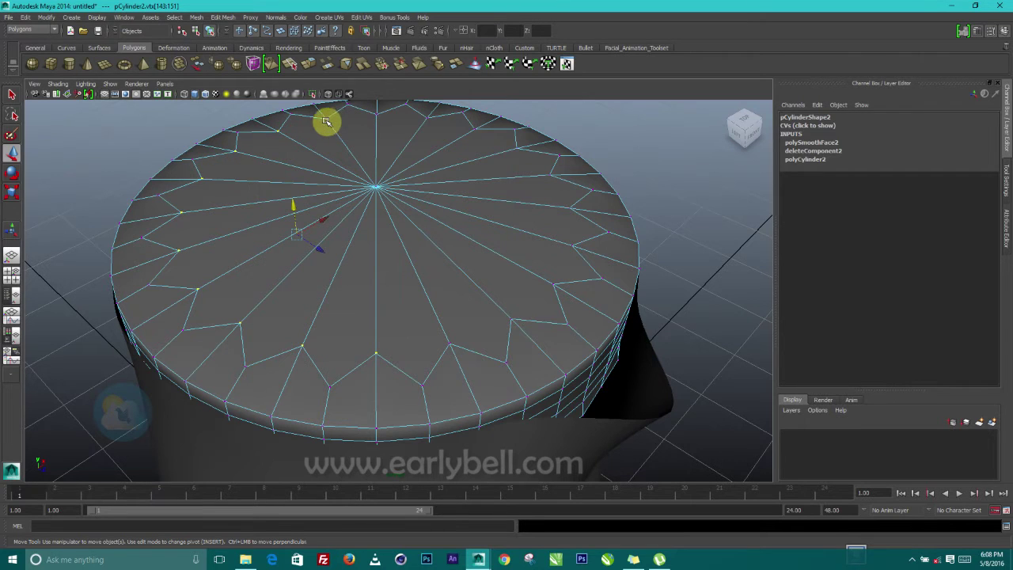
{"action": "left_click", "coordinate": [325, 120], "text": "shift"}
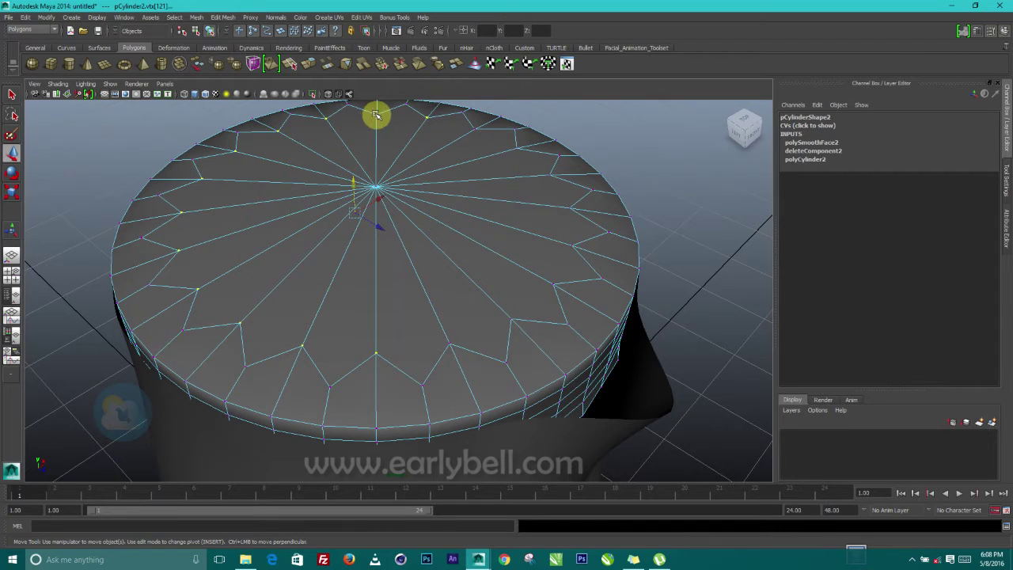
{"action": "left_click", "coordinate": [473, 131], "text": "shift"}
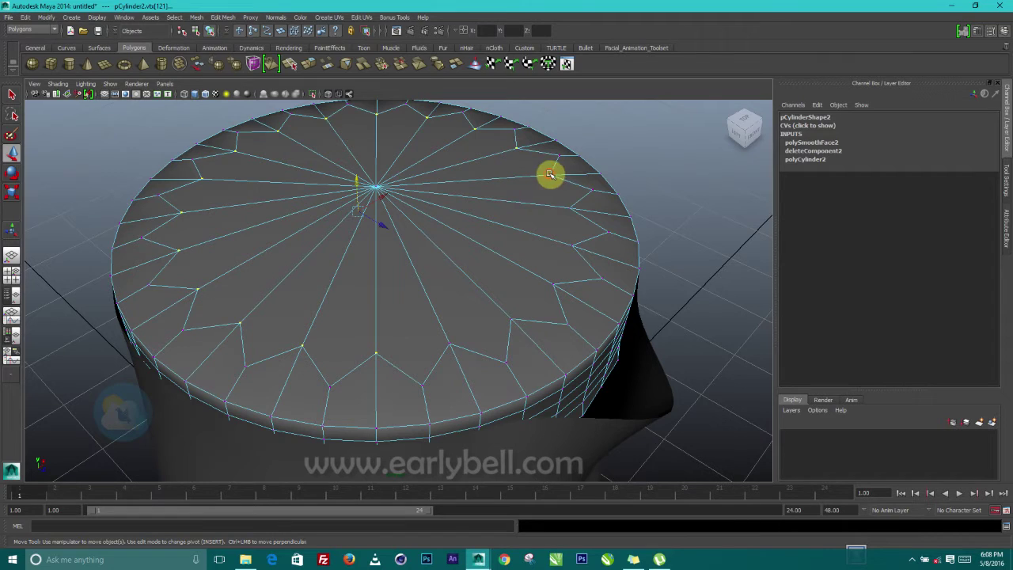
{"action": "left_click", "coordinate": [377, 355], "text": "shift"}
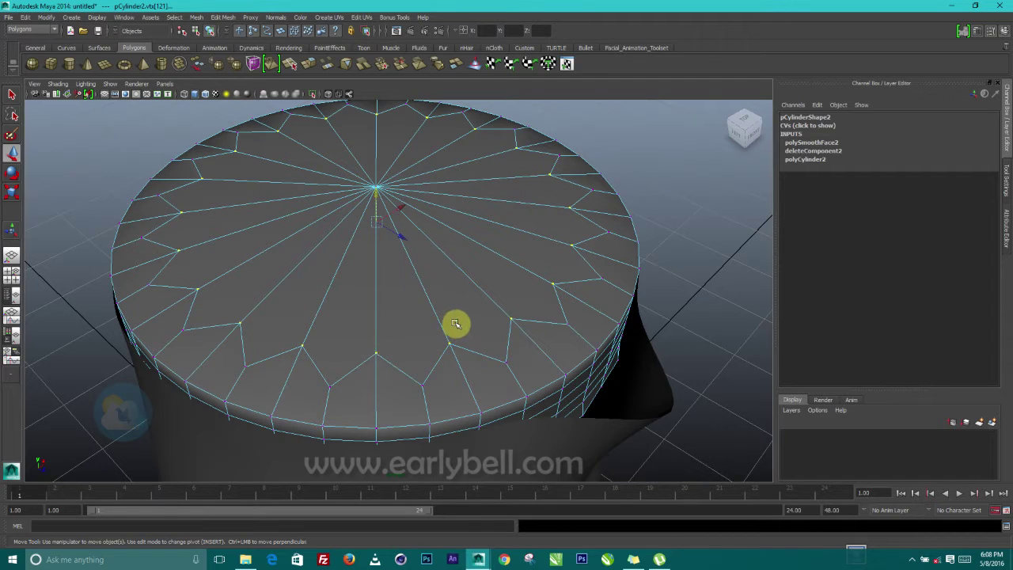
{"action": "left_click", "coordinate": [913, 559]}
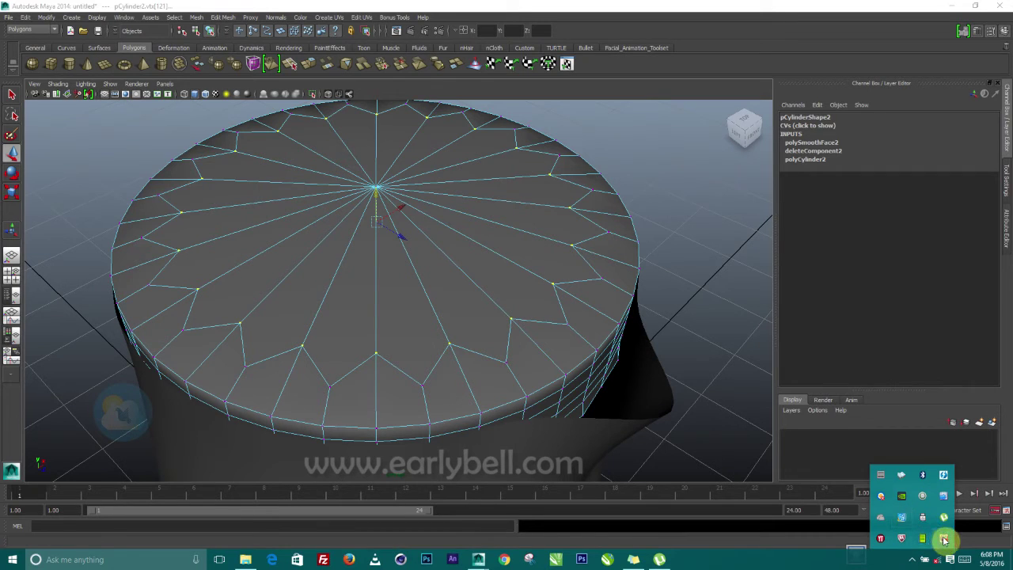
{"action": "left_click", "coordinate": [943, 539]}
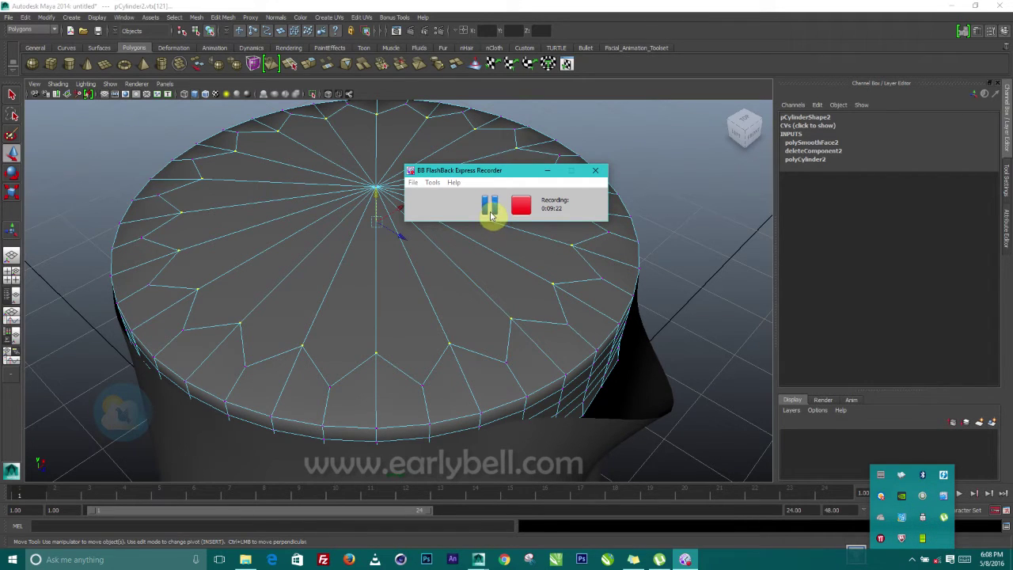
Scale the selected vertex ring on the lid's top outward close to the rim, then return to object mode.
{"action": "left_click", "coordinate": [546, 170]}
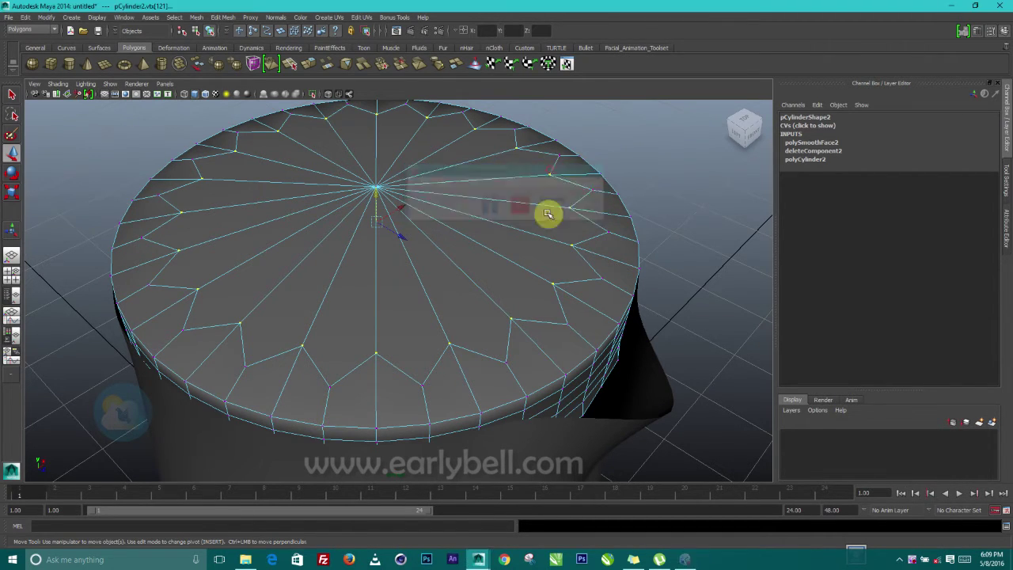
{"action": "left_click", "coordinate": [12, 192]}
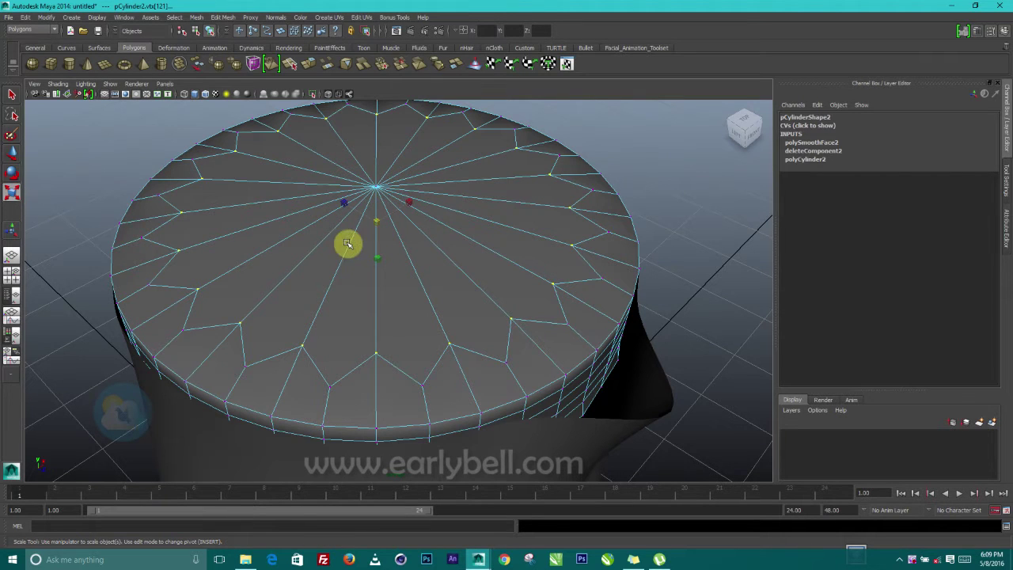
{"action": "left_click_drag", "start_coordinate": [376, 220], "coordinate": [422, 233]}
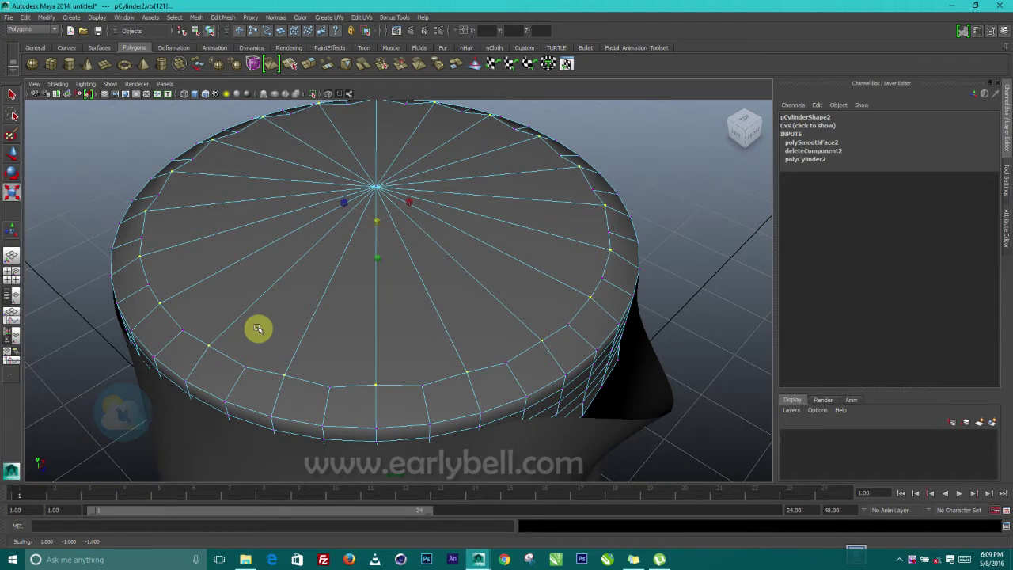
{"action": "key", "text": "w"}
{"action": "right_click_drag", "start_coordinate": [312, 312], "coordinate": [373, 299]}
{"action": "left_click", "coordinate": [503, 303]}
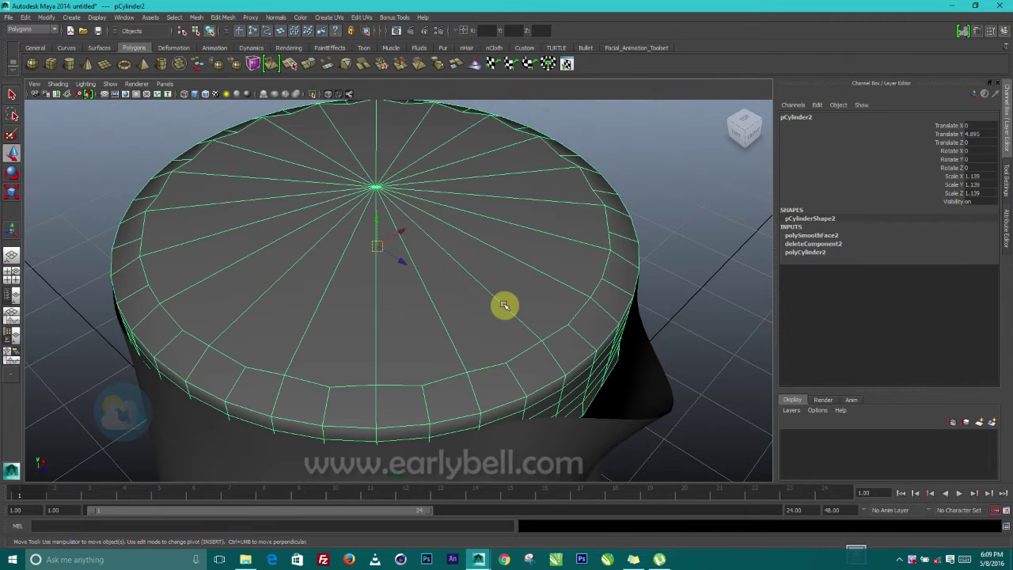
Turn on the lid's smooth preview, clear the selection and inspect the lid's fit on the jug.
{"action": "key", "text": "3"}
{"action": "left_click", "coordinate": [682, 242]}
{"action": "left_click_drag", "start_coordinate": [681, 246], "coordinate": [620, 348], "text": "alt"}
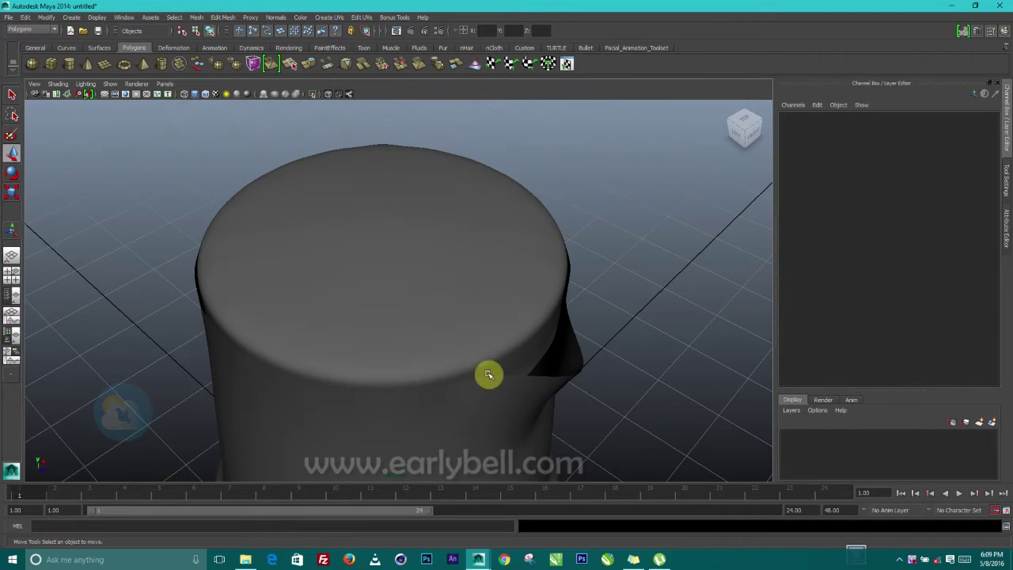
{"action": "left_click_drag", "start_coordinate": [466, 340], "coordinate": [581, 255], "text": "alt"}
{"action": "middle_click_drag", "start_coordinate": [314, 330], "coordinate": [305, 269], "text": "alt"}
{"action": "left_click_drag", "start_coordinate": [309, 272], "coordinate": [341, 300], "text": "alt"}
{"action": "middle_click_drag", "start_coordinate": [292, 296], "coordinate": [318, 335], "text": "alt"}
Select the jug body and extrude all of its faces.
{"action": "left_click", "coordinate": [396, 321]}
{"action": "middle_click_drag", "start_coordinate": [424, 339], "coordinate": [398, 281], "text": "alt"}
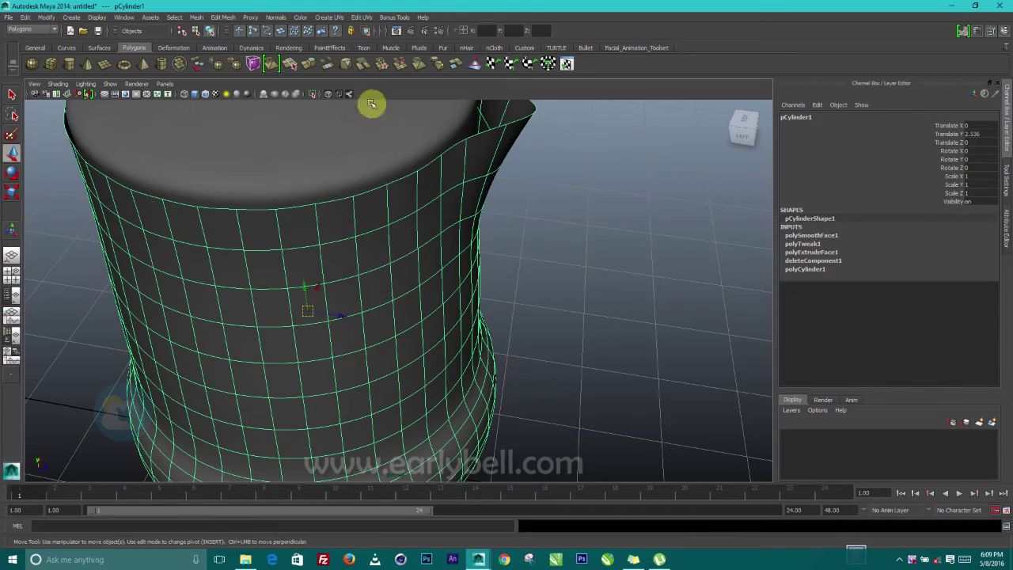
{"action": "left_click", "coordinate": [310, 65]}
{"action": "scroll", "coordinate": [374, 249], "scroll_direction": "down", "scroll_amount": 2}
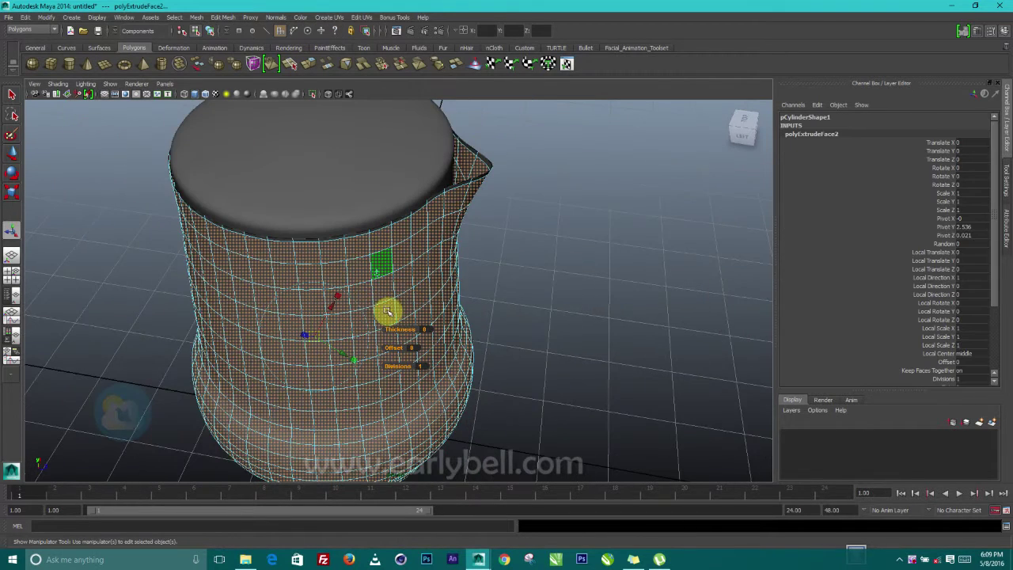
{"action": "middle_click_drag", "start_coordinate": [387, 308], "coordinate": [426, 287], "text": "alt"}
{"action": "left_click", "coordinate": [407, 269]}
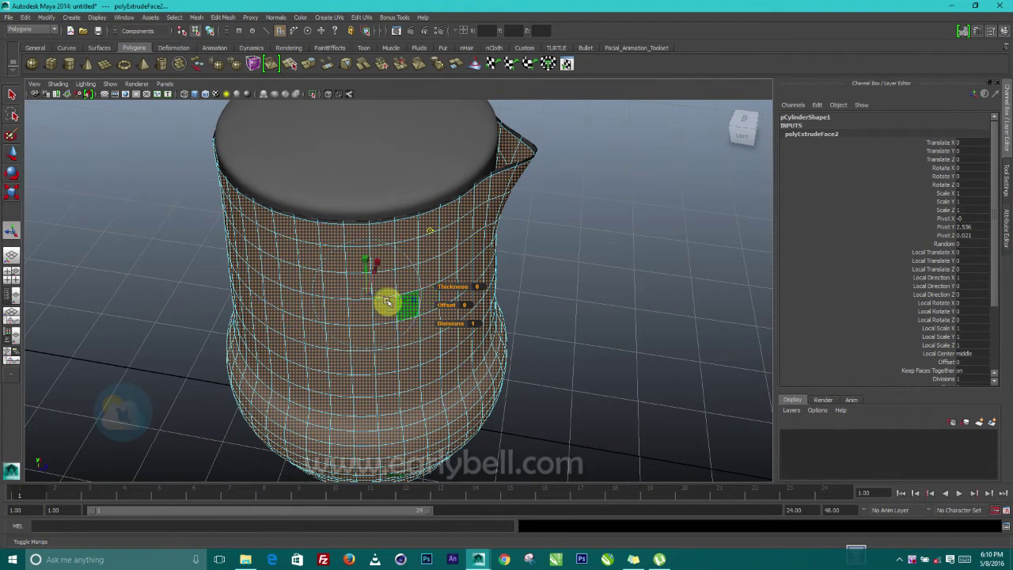
Turn off the jug's smooth preview and scale the extruded faces outward to about 1.067 in X and Z, 0.969 in Y.
{"action": "key", "text": "1"}
{"action": "left_click", "coordinate": [379, 293]}
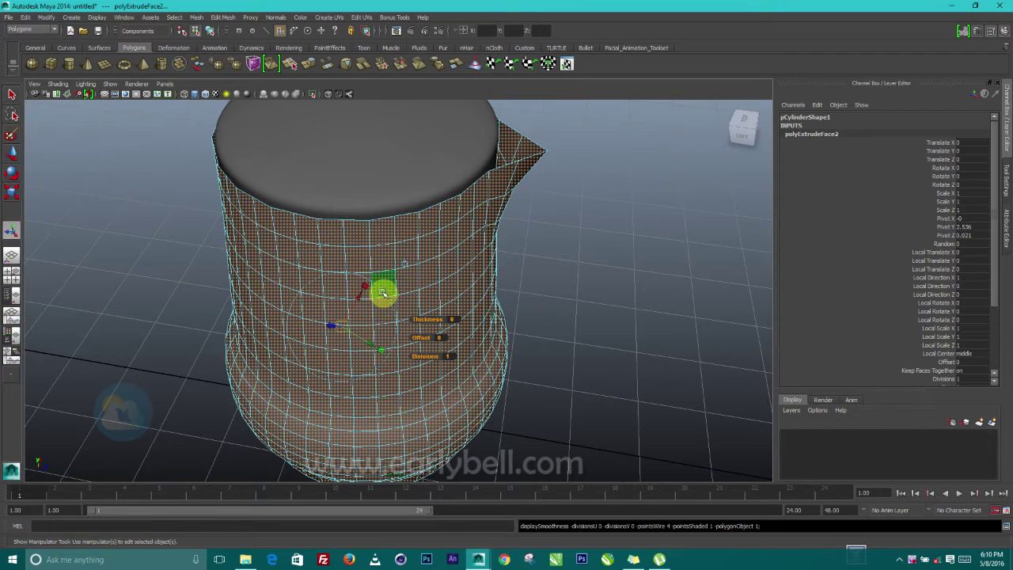
{"action": "left_click", "coordinate": [383, 270]}
{"action": "left_click_drag", "start_coordinate": [361, 264], "coordinate": [465, 284]}
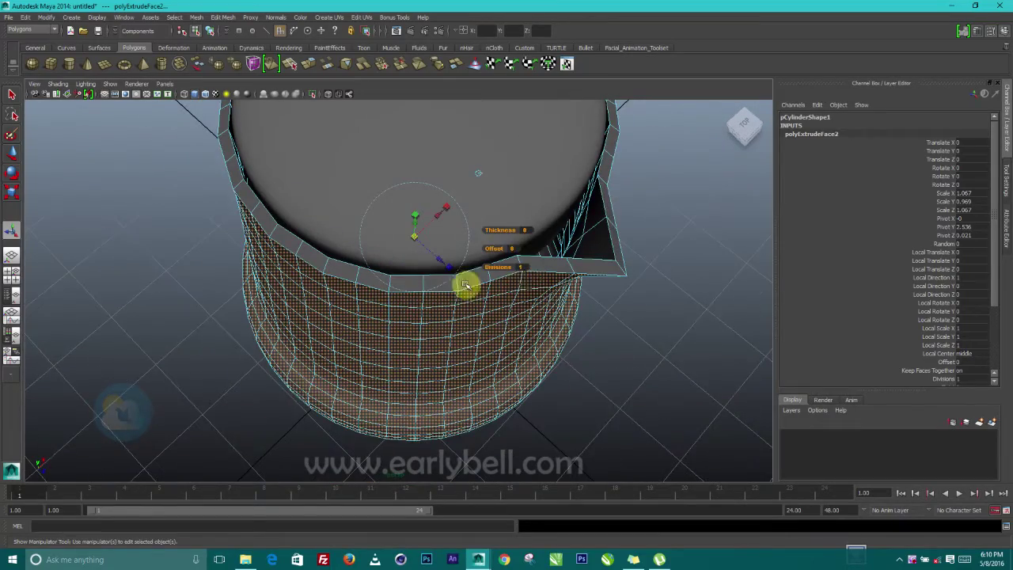
Adjust the overall scale of the jug's extruded faces to about 1.063 on all axes, leaving a thin wall around the lid.
{"action": "left_click_drag", "start_coordinate": [515, 261], "coordinate": [358, 263], "text": "alt"}
{"action": "left_click_drag", "start_coordinate": [425, 250], "coordinate": [334, 281], "text": "alt"}
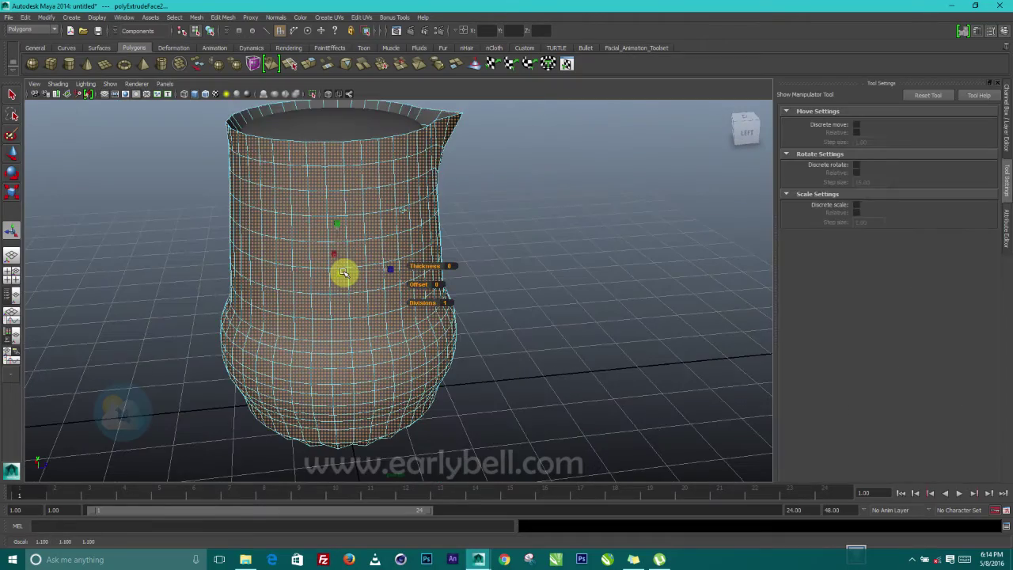
{"action": "middle_click_drag", "start_coordinate": [354, 220], "coordinate": [355, 275], "text": "alt"}
{"action": "right_click_drag", "start_coordinate": [353, 208], "coordinate": [353, 308], "text": "alt"}
{"action": "mouse_move", "coordinate": [353, 308]}
{"action": "left_mouse_down", "text": "alt"}
{"action": "mouse_move", "coordinate": [361, 317]}
{"action": "mouse_move", "coordinate": [327, 316]}
{"action": "mouse_move", "coordinate": [324, 348]}
{"action": "mouse_move", "coordinate": [324, 322]}
{"action": "mouse_move", "coordinate": [333, 330]}
{"action": "mouse_move", "coordinate": [320, 327]}
{"action": "left_mouse_up", "text": "alt"}
{"action": "scroll", "coordinate": [316, 307], "scroll_direction": "up", "scroll_amount": 3}
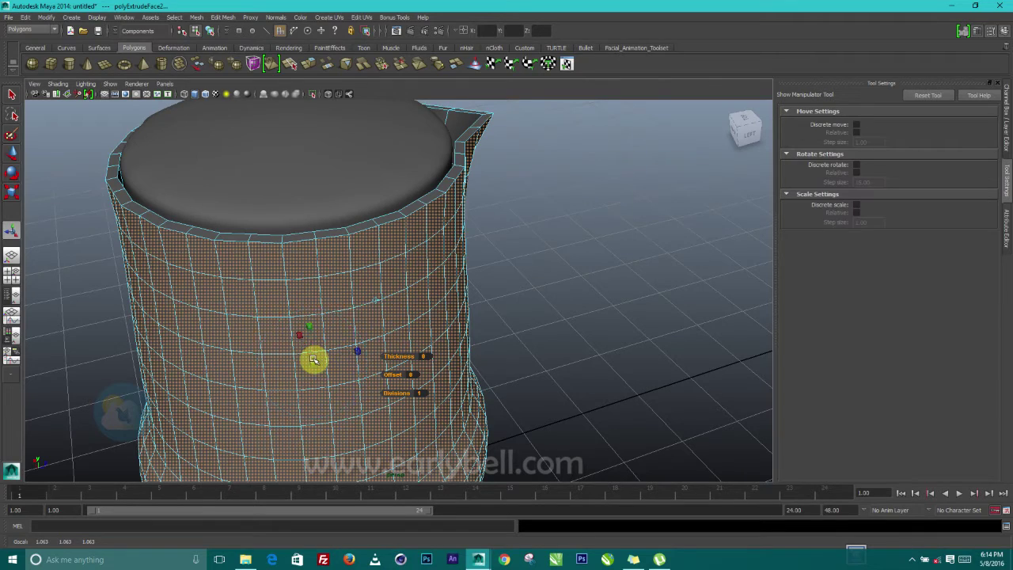
{"action": "left_click_drag", "start_coordinate": [314, 359], "coordinate": [332, 346]}
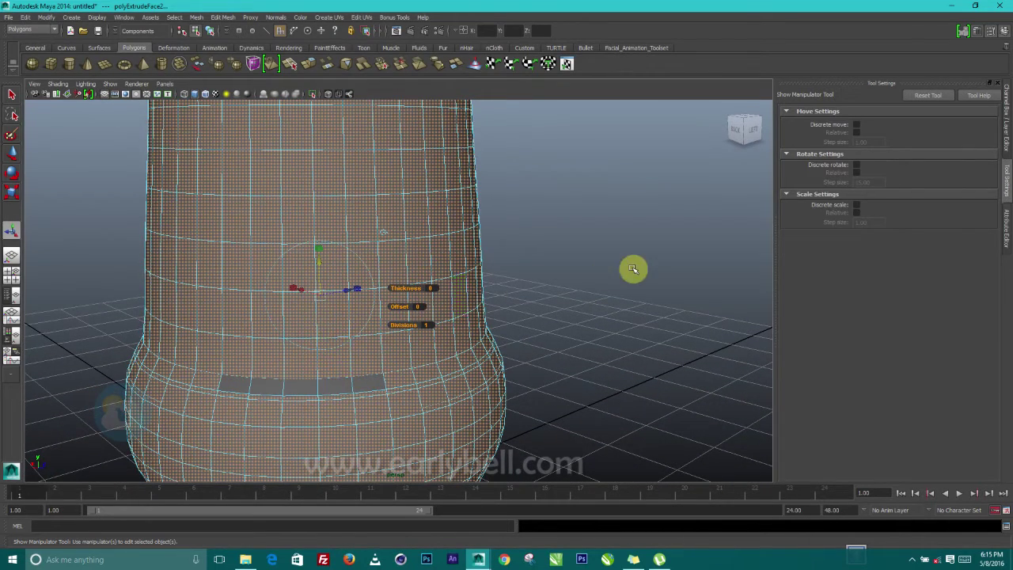
Show the thickened jug in smooth preview and return to object mode with nothing selected.
{"action": "left_click", "coordinate": [606, 273]}
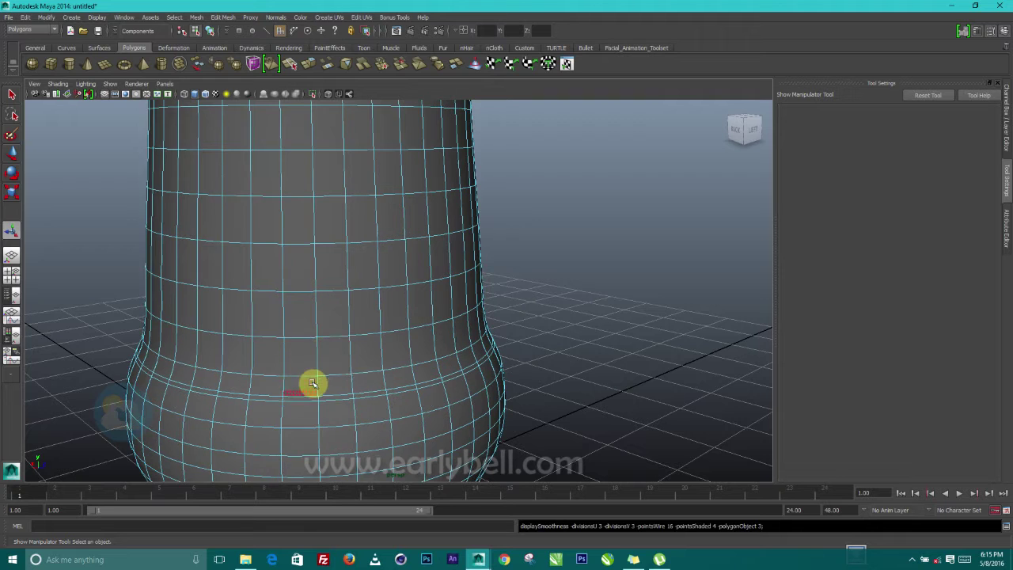
{"action": "right_click_drag", "start_coordinate": [340, 262], "coordinate": [495, 283]}
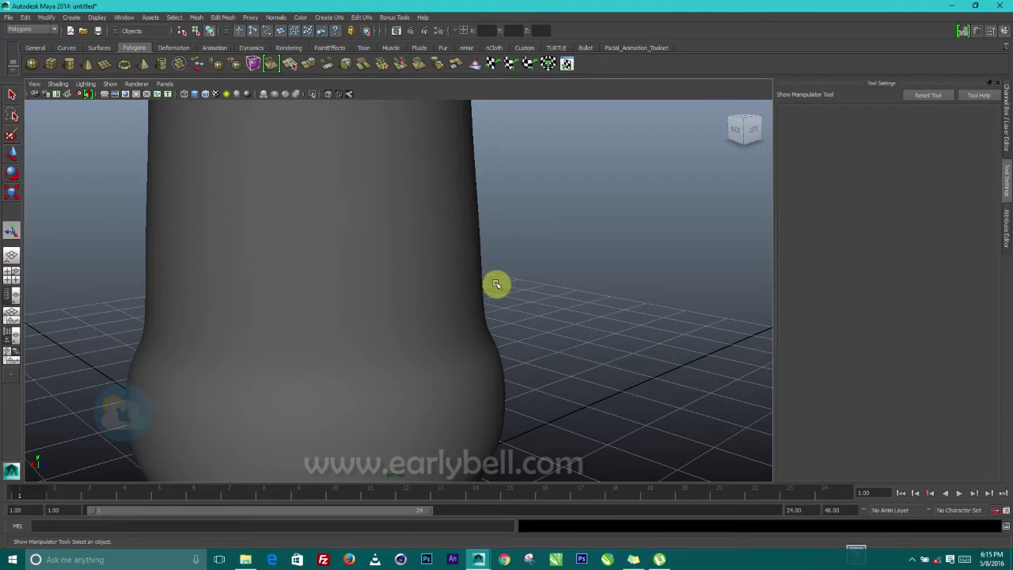
{"action": "left_click_drag", "start_coordinate": [547, 372], "coordinate": [387, 270], "text": "alt"}
{"action": "middle_click_drag", "start_coordinate": [387, 270], "coordinate": [372, 395], "text": "alt"}
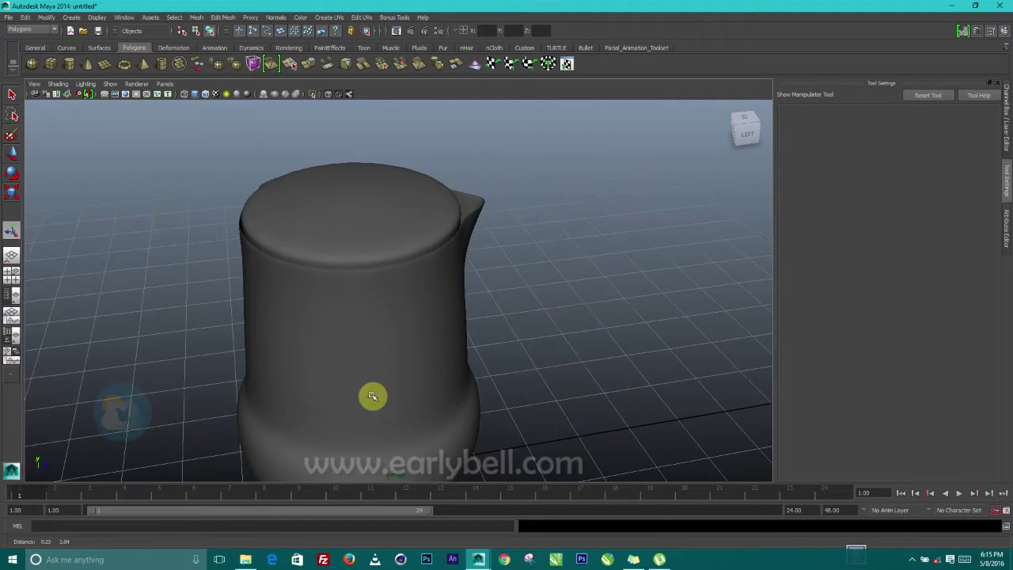
Select the lid and move it straight up until it clears the jug's opening.
{"action": "left_click", "coordinate": [341, 203]}
{"action": "left_click_drag", "start_coordinate": [337, 213], "coordinate": [334, 267], "text": "alt"}
{"action": "key", "text": "w"}
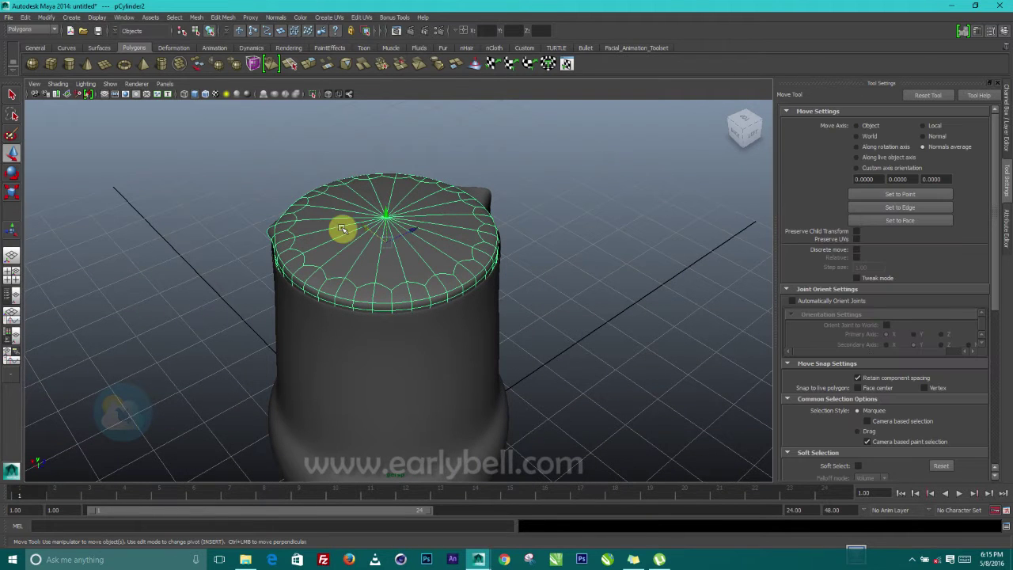
{"action": "left_click_drag", "start_coordinate": [388, 213], "coordinate": [419, 97]}
{"action": "left_click_drag", "start_coordinate": [263, 271], "coordinate": [355, 231], "text": "alt"}
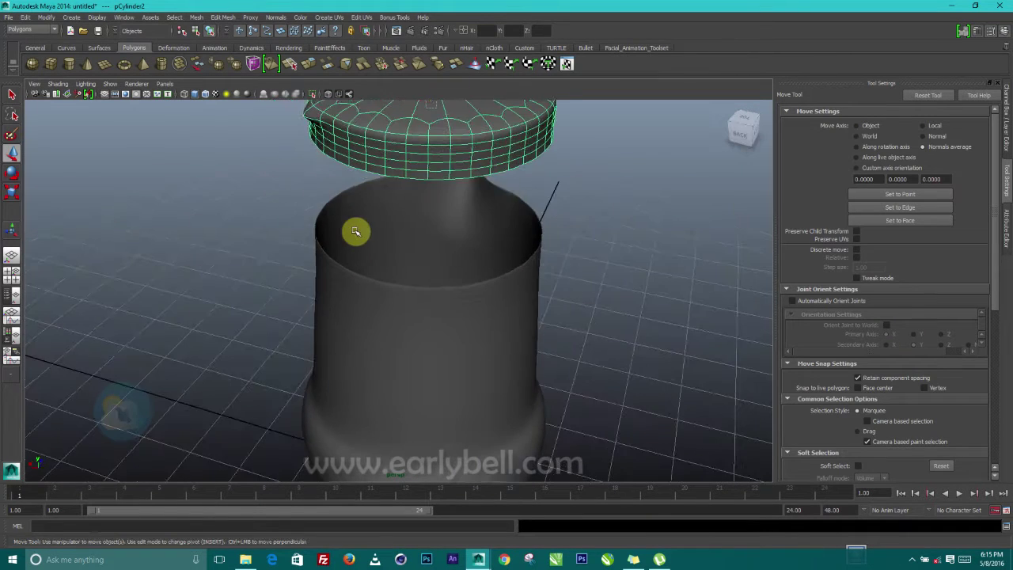
{"action": "middle_click_drag", "start_coordinate": [339, 237], "coordinate": [328, 341], "text": "alt"}
Turn off the lid's smooth preview and pull the vertex sticking out of its side back flush with the rim.
{"action": "key", "text": "1"}
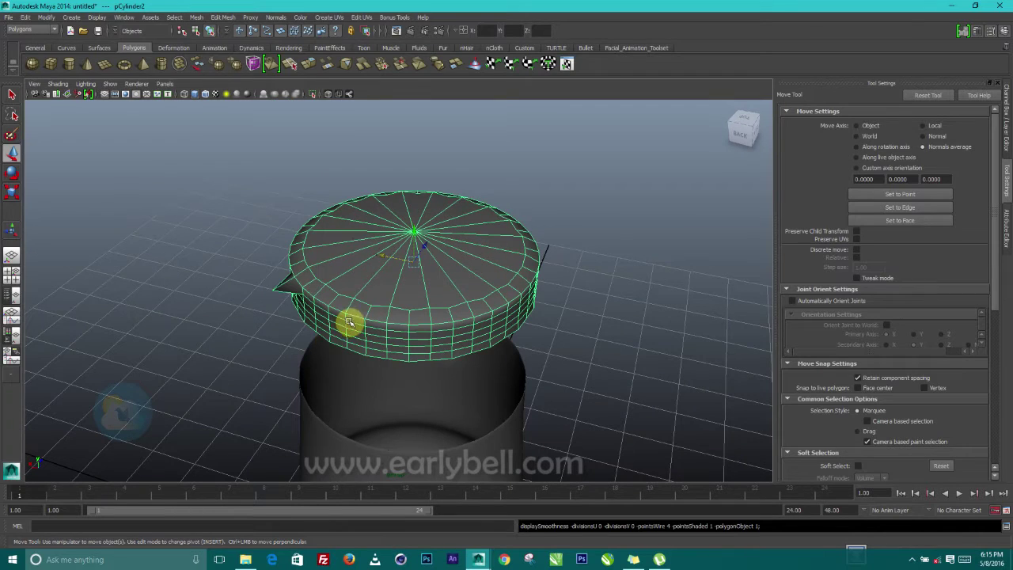
{"action": "right_click_drag", "start_coordinate": [360, 286], "coordinate": [288, 239]}
{"action": "left_click", "coordinate": [273, 292]}
{"action": "middle_click_drag", "start_coordinate": [240, 298], "coordinate": [263, 291]}
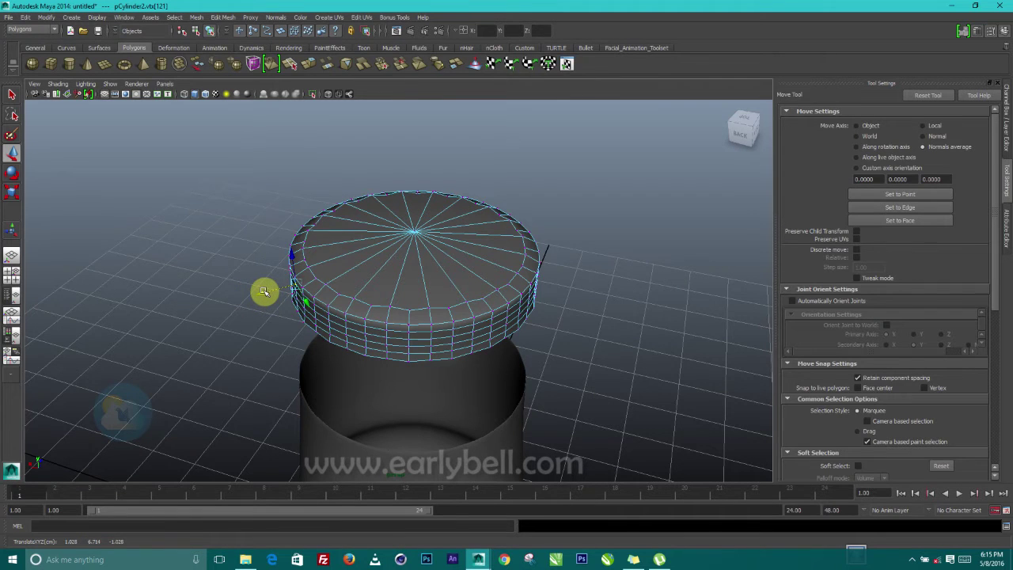
{"action": "key", "text": "f"}
{"action": "left_click_drag", "start_coordinate": [440, 310], "coordinate": [405, 292], "text": "alt"}
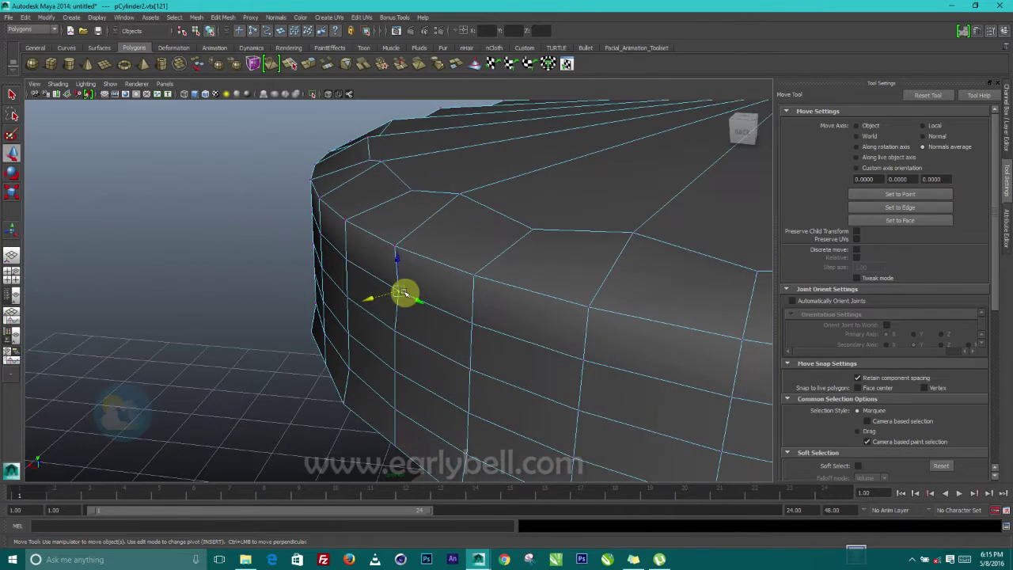
{"action": "middle_click_drag", "start_coordinate": [361, 300], "coordinate": [366, 298]}
{"action": "left_click_drag", "start_coordinate": [364, 299], "coordinate": [350, 332], "text": "alt"}
{"action": "right_click_drag", "start_coordinate": [370, 325], "coordinate": [274, 290]}
Extrude all of the lid's faces and scale them evenly to about 1.016 to give the lid thickness.
{"action": "left_click", "coordinate": [406, 309]}
{"action": "middle_click_drag", "start_coordinate": [273, 290], "coordinate": [165, 270], "text": "alt"}
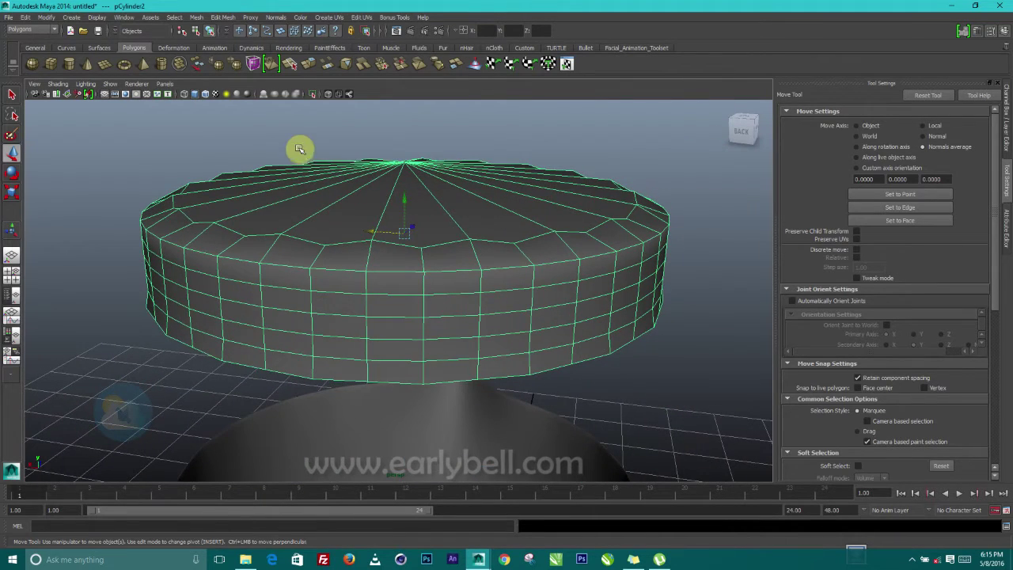
{"action": "left_click", "coordinate": [309, 63]}
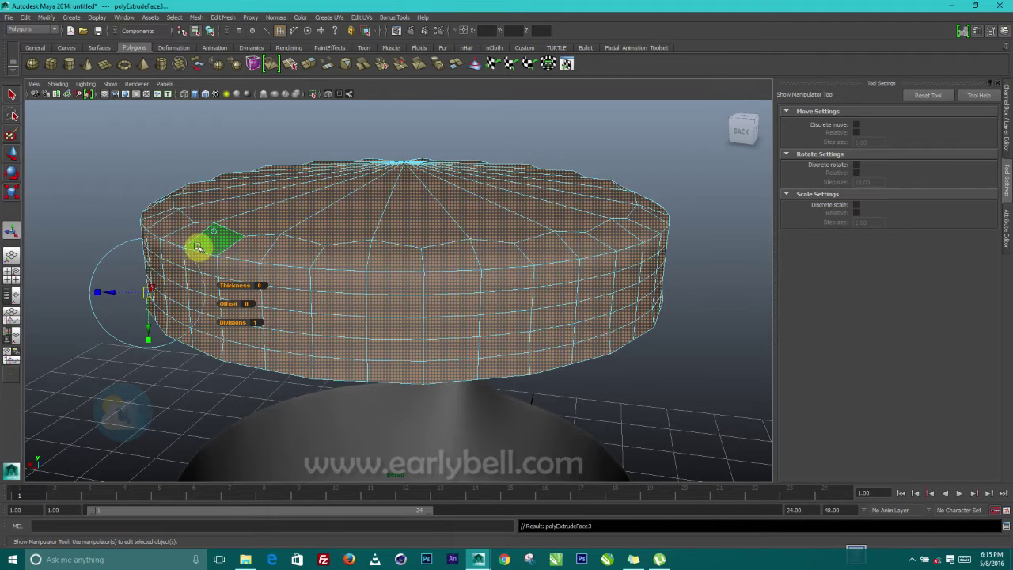
{"action": "left_click", "coordinate": [378, 209]}
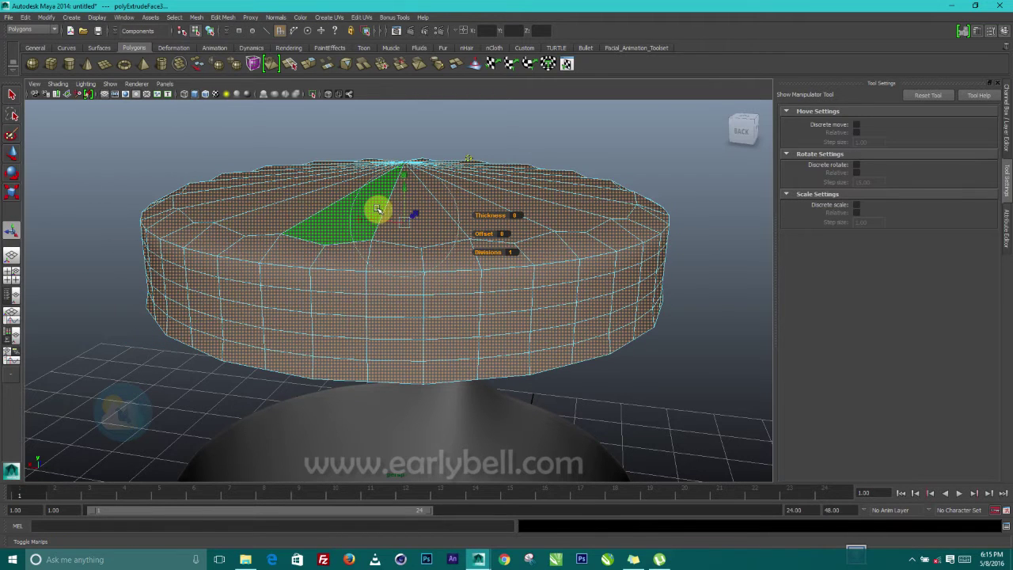
{"action": "left_click", "coordinate": [405, 172]}
{"action": "left_click_drag", "start_coordinate": [404, 226], "coordinate": [445, 280], "text": "alt"}
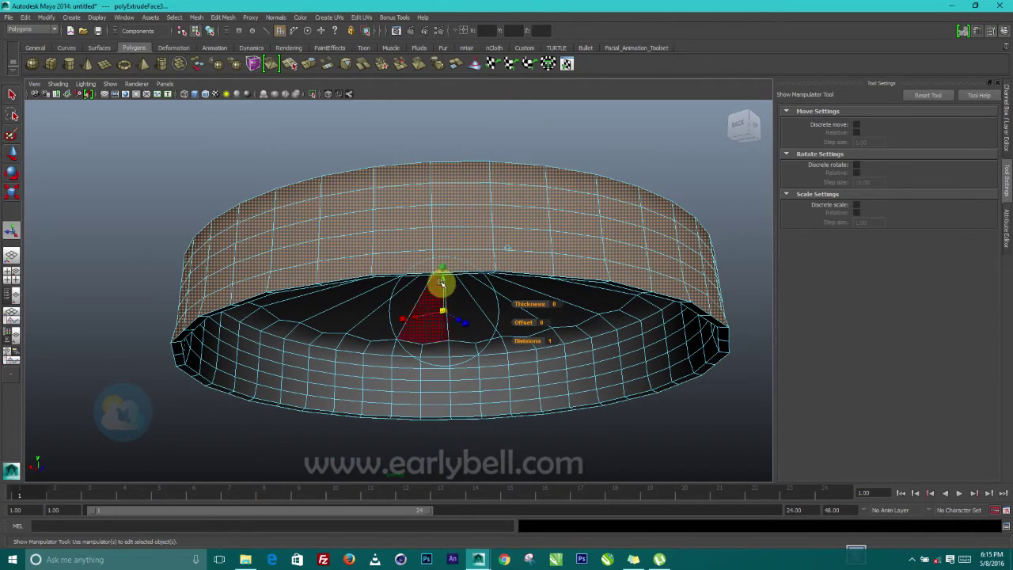
{"action": "left_click_drag", "start_coordinate": [443, 310], "coordinate": [442, 309]}
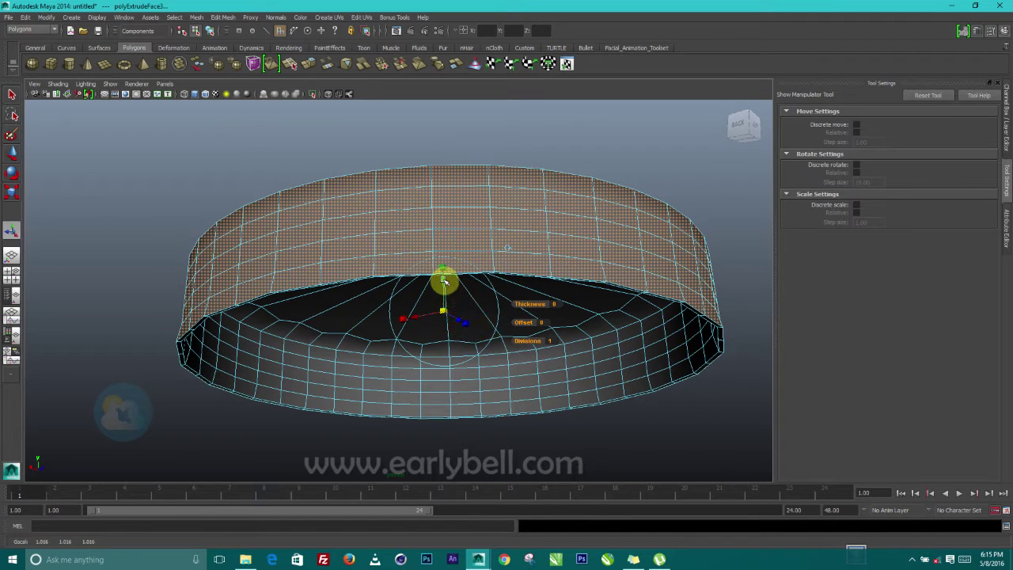
{"action": "left_click_drag", "start_coordinate": [443, 281], "coordinate": [445, 280]}
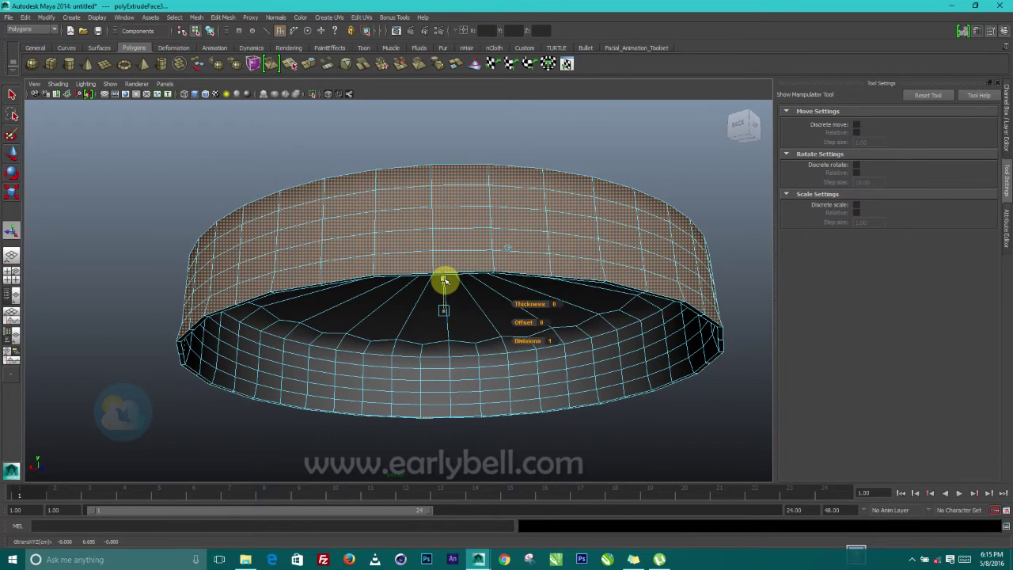
Turn on the lid's smooth preview, return to object mode and select the lid.
{"action": "key", "text": "3"}
{"action": "right_click_drag", "start_coordinate": [379, 238], "coordinate": [422, 221]}
{"action": "left_click", "coordinate": [422, 150]}
{"action": "left_click", "coordinate": [418, 222]}
{"action": "scroll", "coordinate": [413, 261], "scroll_direction": "down", "scroll_amount": 4}
{"action": "left_click_drag", "start_coordinate": [395, 295], "coordinate": [410, 327], "text": "alt"}
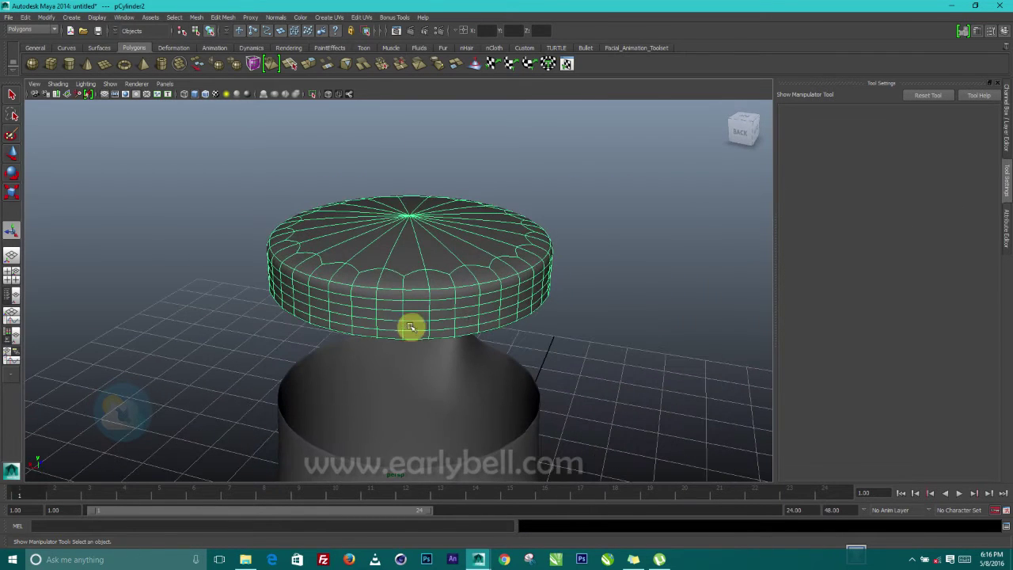
Move the lid straight down until it sits in the jug's opening, then clear the selection.
{"action": "left_click", "coordinate": [16, 155]}
{"action": "left_click_drag", "start_coordinate": [411, 215], "coordinate": [407, 367]}
{"action": "left_click", "coordinate": [610, 335]}
{"action": "left_click_drag", "start_coordinate": [569, 418], "coordinate": [393, 411], "text": "alt"}
{"action": "left_click_drag", "start_coordinate": [465, 394], "coordinate": [322, 255], "text": "alt"}
{"action": "left_click_drag", "start_coordinate": [376, 283], "coordinate": [364, 317], "text": "alt"}
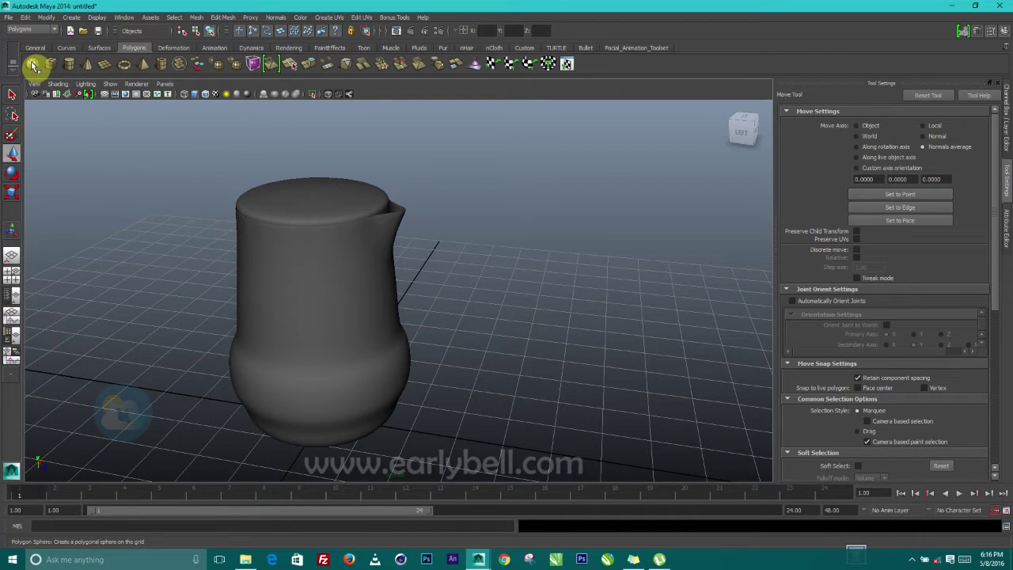
Create a polygon sphere of radius 1 and place it beside the spout at Y 5.633 and Z 4.793.
{"action": "left_click", "coordinate": [33, 65]}
{"action": "left_click_drag", "start_coordinate": [324, 395], "coordinate": [592, 201]}
{"action": "middle_click_drag", "start_coordinate": [592, 201], "coordinate": [418, 194], "text": "alt"}
{"action": "right_click_drag", "start_coordinate": [419, 195], "coordinate": [476, 274], "text": "alt"}
{"action": "middle_click_drag", "start_coordinate": [476, 274], "coordinate": [459, 348], "text": "alt"}
{"action": "left_click_drag", "start_coordinate": [394, 300], "coordinate": [554, 286], "text": "alt"}
Set the sphere's axis and height subdivisions to 10 each.
{"action": "left_click", "coordinate": [1007, 219]}
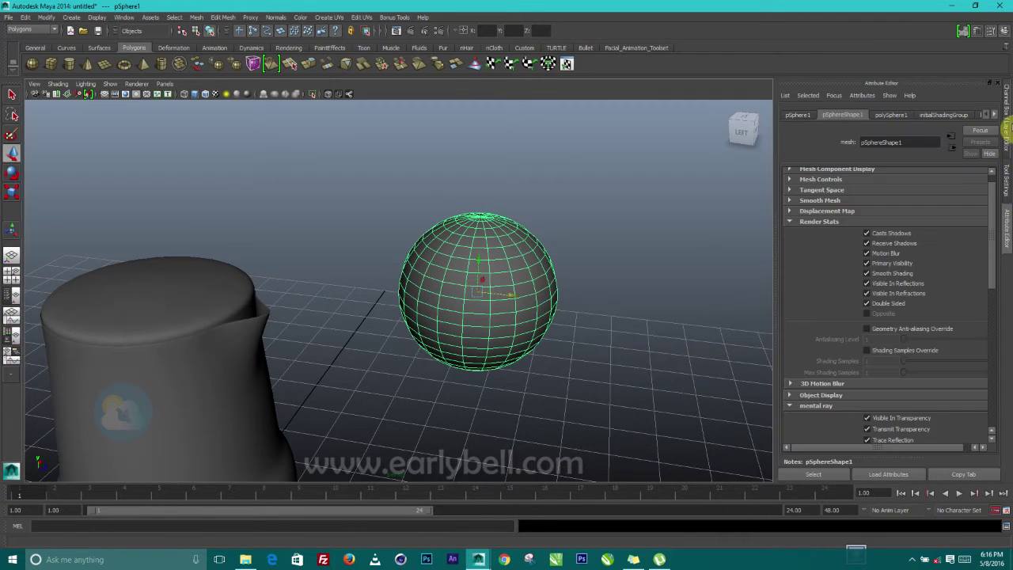
{"action": "left_click", "coordinate": [1007, 219]}
{"action": "left_click", "coordinate": [807, 235]}
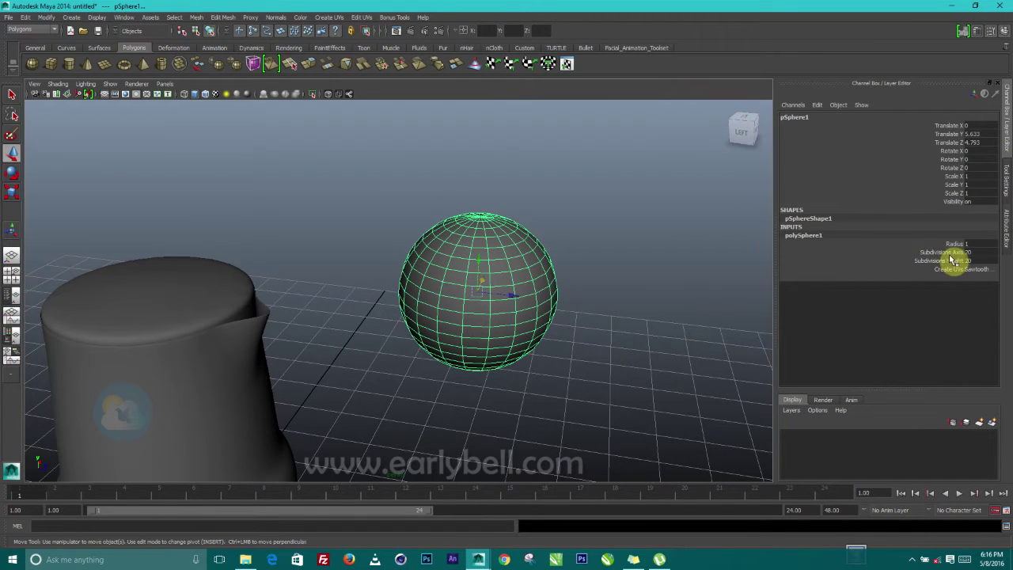
{"action": "left_click_drag", "start_coordinate": [949, 252], "coordinate": [955, 260]}
{"action": "middle_click_drag", "start_coordinate": [593, 325], "coordinate": [530, 330]}
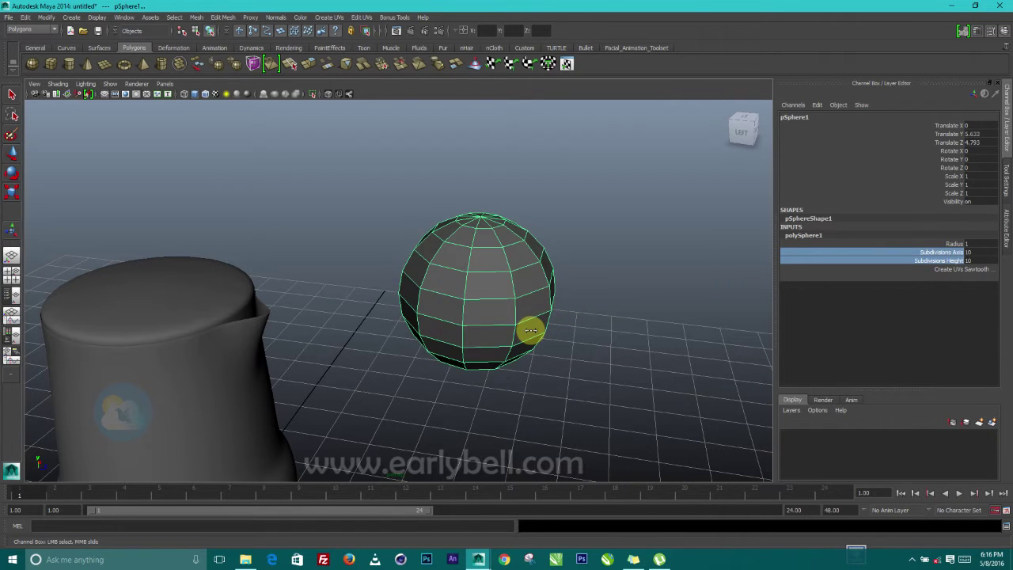
Select the edge ring just below the sphere's top pole and turn on soft selection.
{"action": "right_click_drag", "start_coordinate": [506, 273], "coordinate": [525, 334], "text": "alt"}
{"action": "middle_click_drag", "start_coordinate": [485, 346], "coordinate": [372, 370], "text": "alt"}
{"action": "right_click_drag", "start_coordinate": [430, 292], "coordinate": [426, 269]}
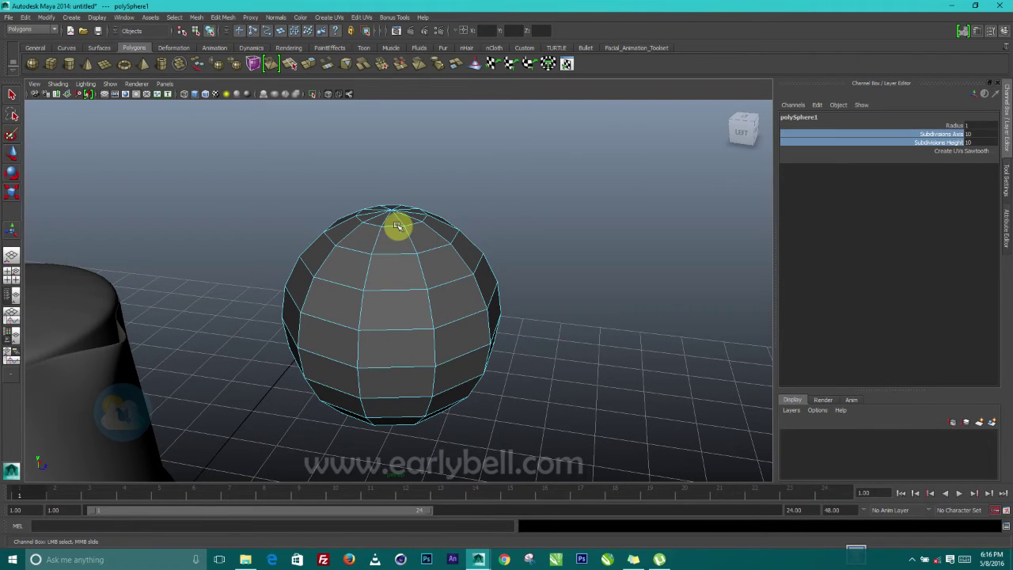
{"action": "left_click", "coordinate": [397, 227]}
{"action": "key", "text": "w"}
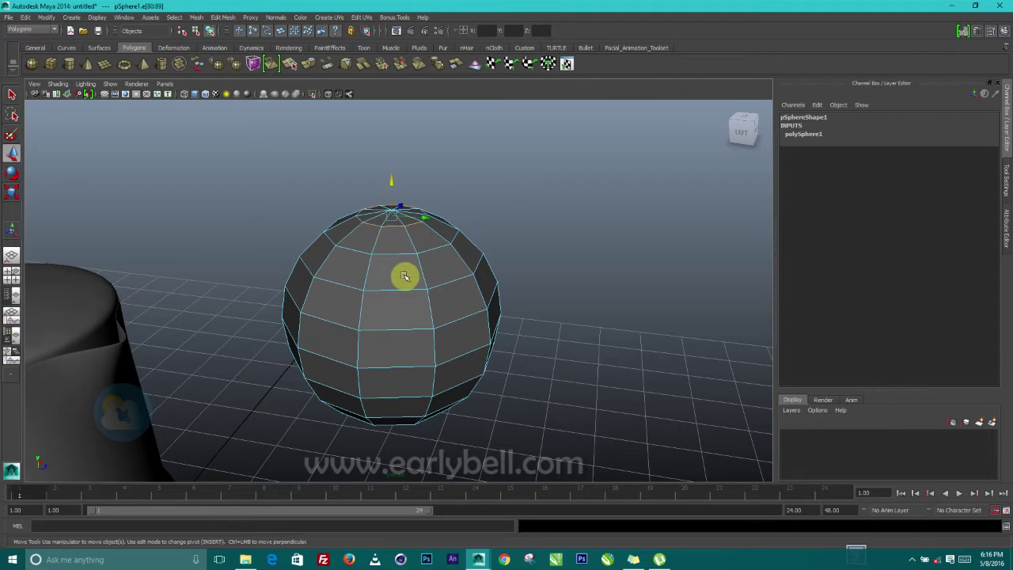
{"action": "key", "text": "b"}
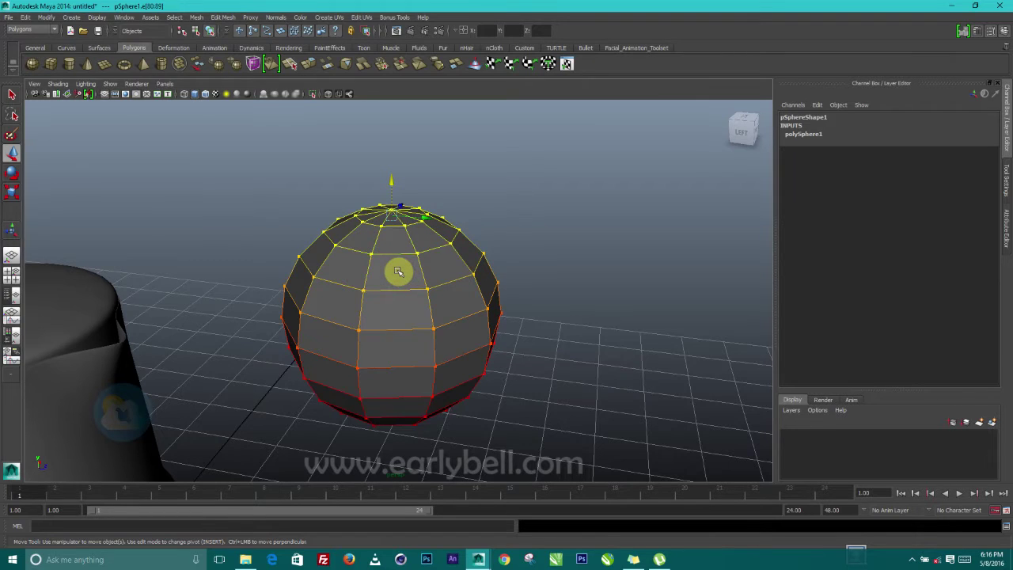
Narrow the soft selection falloff so that it fades out across the sphere's upper half.
{"action": "left_click", "coordinate": [12, 190]}
{"action": "left_click_drag", "start_coordinate": [394, 216], "coordinate": [426, 229]}
{"action": "scroll", "coordinate": [423, 326], "scroll_direction": "down", "scroll_amount": 4}
{"action": "mouse_move", "coordinate": [412, 341]}
{"action": "left_mouse_down", "text": "alt"}
{"action": "mouse_move", "coordinate": [402, 331]}
{"action": "mouse_move", "coordinate": [413, 350]}
{"action": "left_mouse_up", "text": "alt"}
{"action": "key", "text": "b"}
{"action": "left_click_drag", "start_coordinate": [386, 290], "coordinate": [474, 299]}
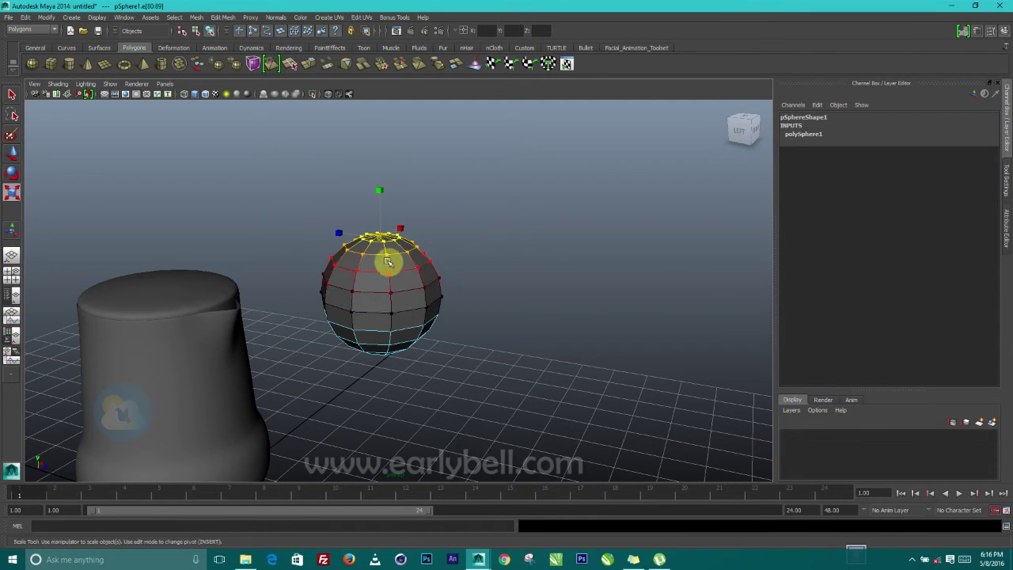
Scale the soft-selected top ring outward into a wide cap above a narrower base and return to object mode.
{"action": "left_click_drag", "start_coordinate": [380, 237], "coordinate": [413, 254]}
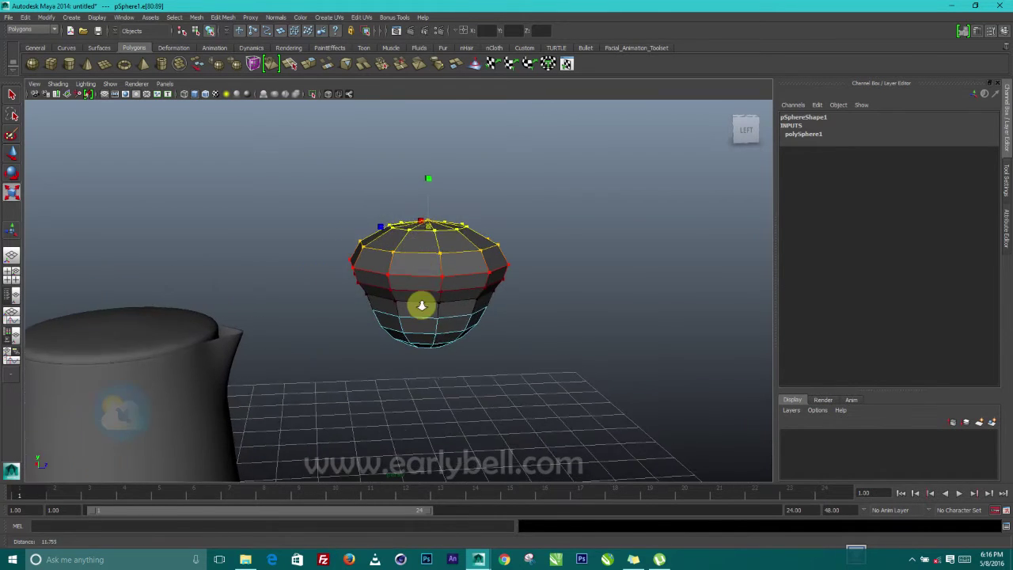
{"action": "right_click_drag", "start_coordinate": [414, 273], "coordinate": [425, 309], "text": "alt"}
{"action": "key", "text": "F8"}
Select a vertical strip of six faces on the knob's side, from below the cap down to the base.
{"action": "left_click_drag", "start_coordinate": [524, 332], "coordinate": [339, 333], "text": "alt"}
{"action": "right_click_drag", "start_coordinate": [342, 332], "coordinate": [395, 326], "text": "alt"}
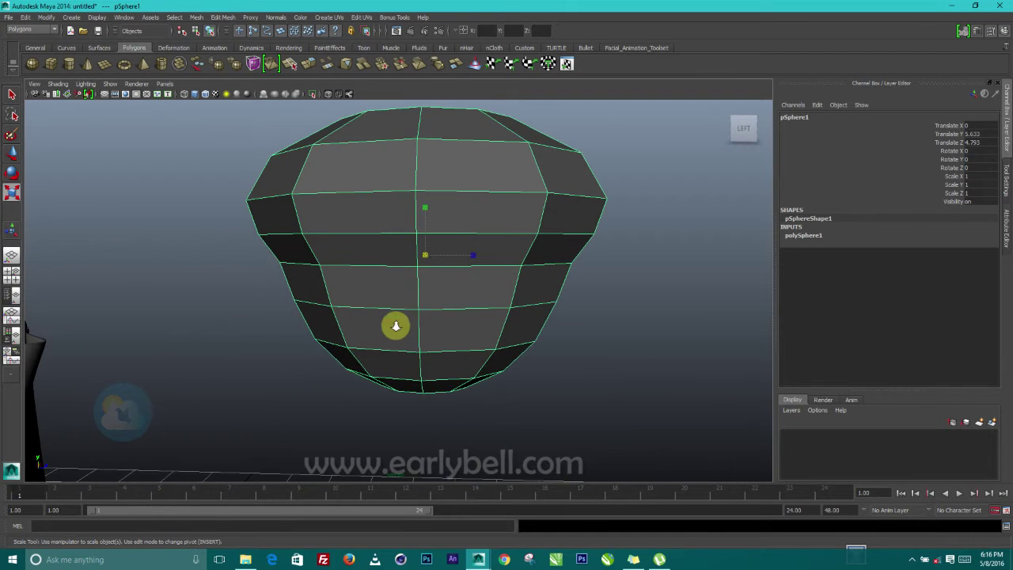
{"action": "right_click", "coordinate": [457, 296]}
{"action": "left_click", "coordinate": [454, 319]}
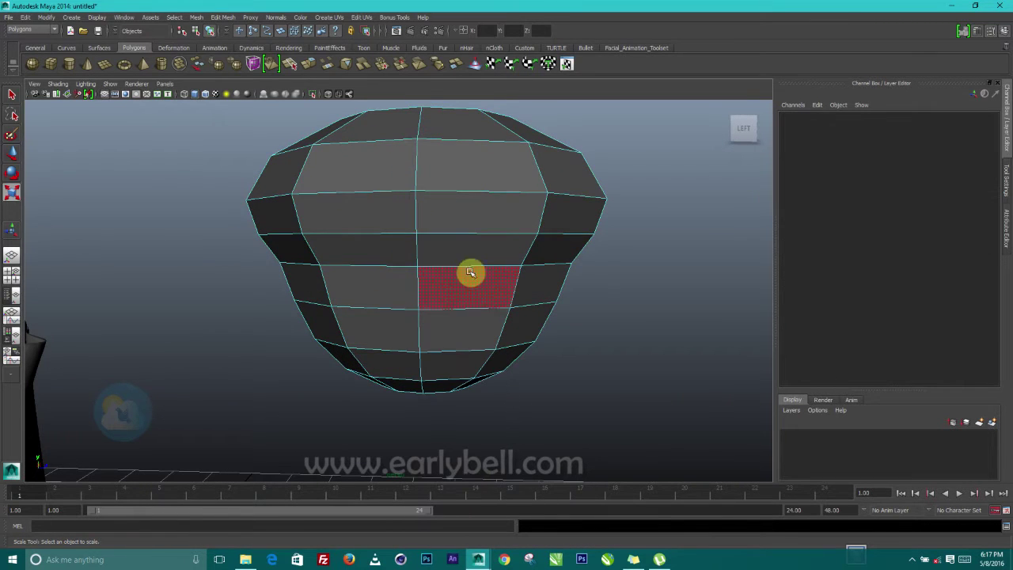
{"action": "left_click", "coordinate": [480, 189]}
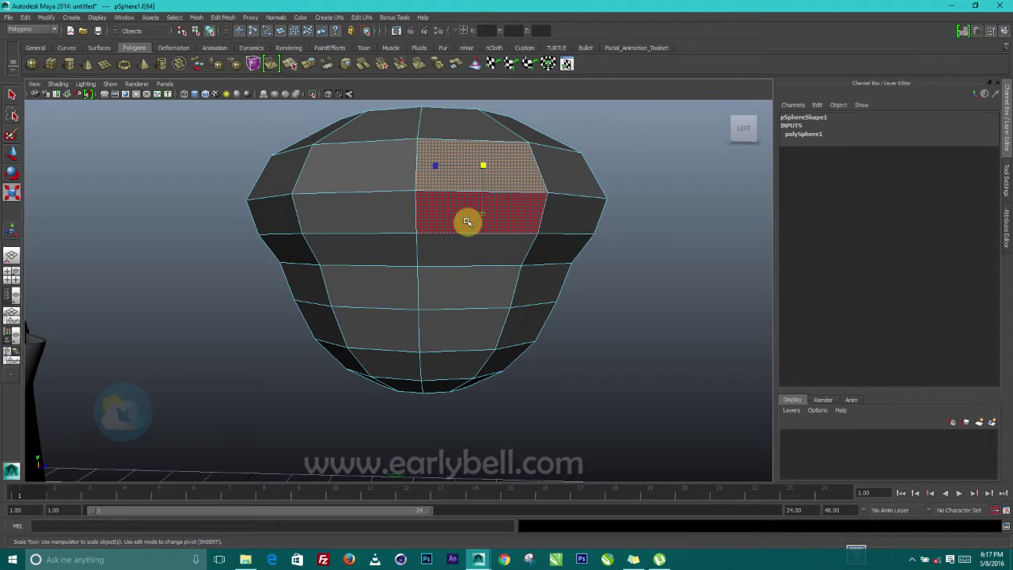
{"action": "left_click", "coordinate": [452, 229], "text": "shift"}
{"action": "left_click", "coordinate": [452, 248], "text": "shift"}
{"action": "left_click", "coordinate": [445, 291], "text": "shift"}
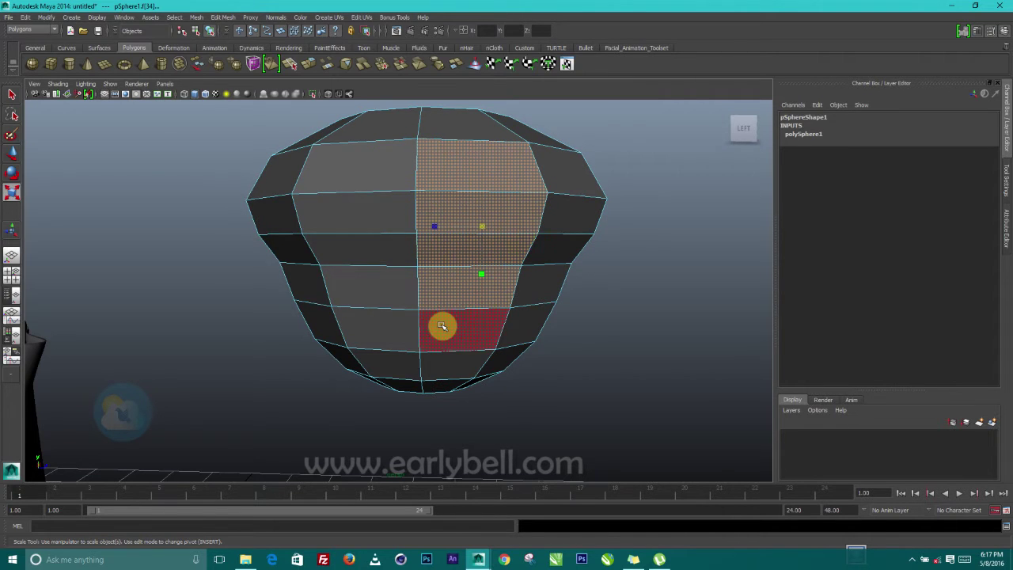
{"action": "left_click", "coordinate": [440, 331], "text": "shift"}
{"action": "left_click", "coordinate": [427, 360], "text": "shift"}
{"action": "left_click", "coordinate": [395, 347], "text": "shift"}
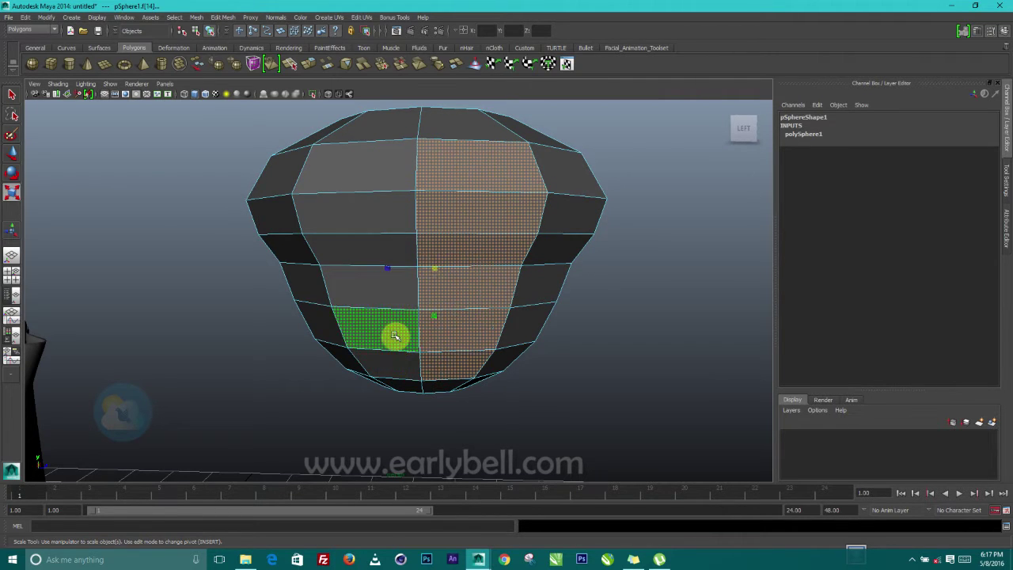
{"action": "left_click", "coordinate": [395, 336], "text": "shift"}
Add a second vertical face strip to the selection, leaving one column of faces free between the strips.
{"action": "left_click_drag", "start_coordinate": [524, 364], "coordinate": [475, 333], "text": "alt"}
{"action": "left_click", "coordinate": [306, 203], "text": "shift"}
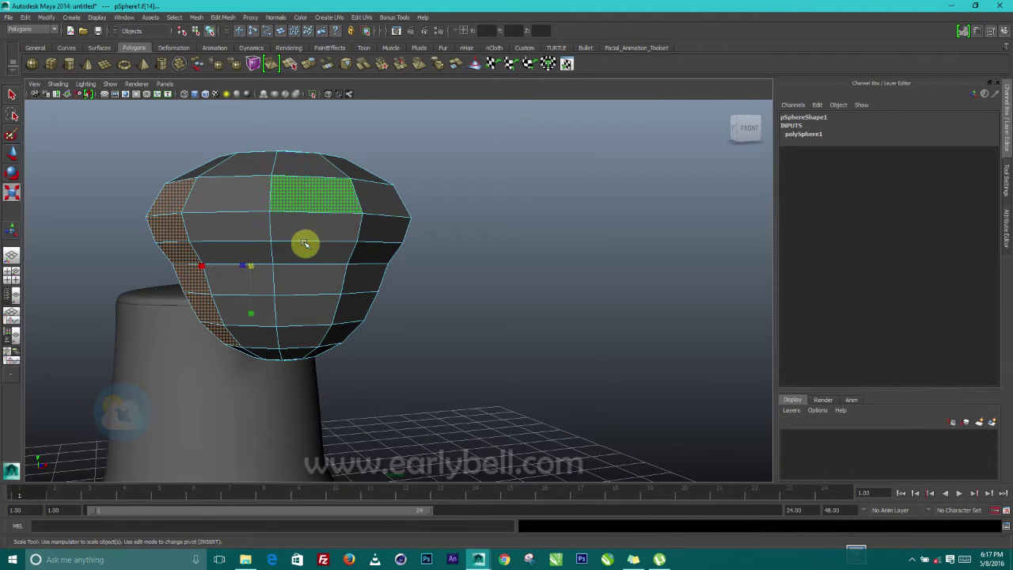
{"action": "left_click", "coordinate": [305, 240], "text": "shift"}
{"action": "left_click", "coordinate": [301, 256], "text": "shift"}
{"action": "left_click", "coordinate": [301, 283], "text": "shift"}
{"action": "left_click", "coordinate": [297, 310], "text": "shift"}
Extend the selection with the third and fourth alternate face strips around the knob.
{"action": "left_click_drag", "start_coordinate": [300, 334], "coordinate": [334, 308], "text": "alt"}
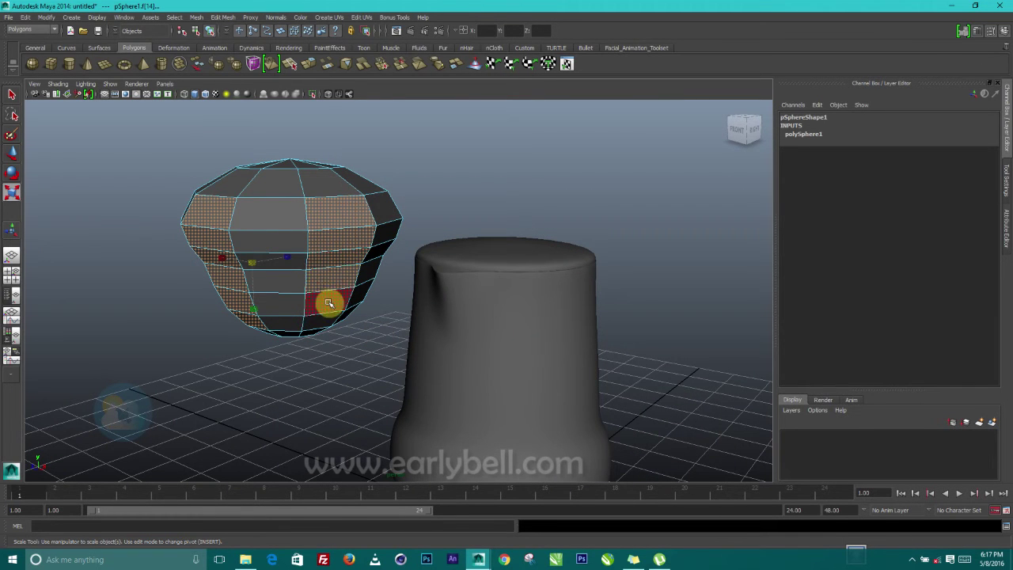
{"action": "left_click_drag", "start_coordinate": [350, 316], "coordinate": [293, 309], "text": "alt"}
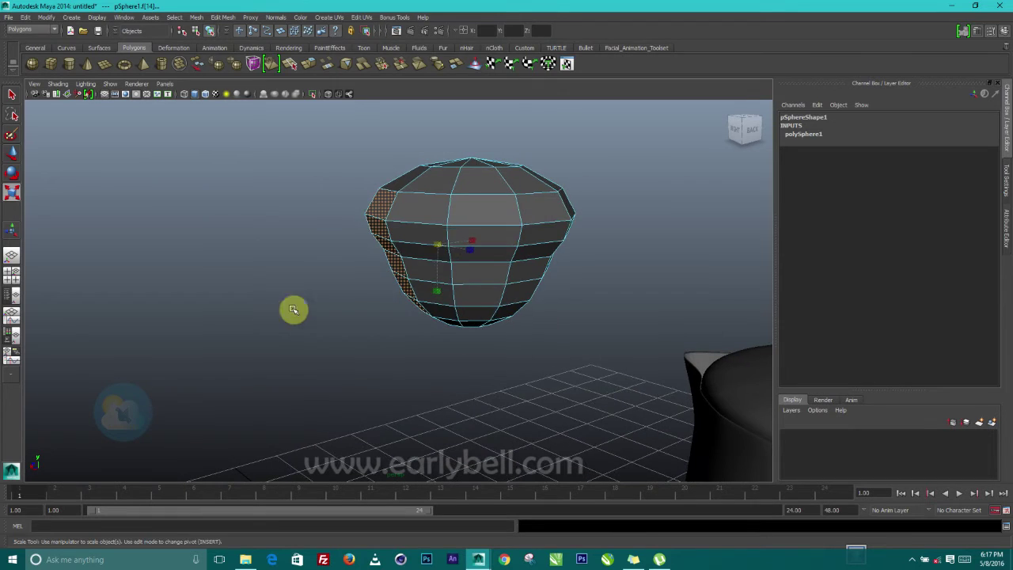
{"action": "left_click", "coordinate": [469, 216], "text": "shift"}
{"action": "left_click", "coordinate": [483, 258], "text": "shift"}
{"action": "left_click", "coordinate": [483, 294], "text": "shift"}
Add the fifth alternate face strip on the knob's back to the selection.
{"action": "left_click_drag", "start_coordinate": [617, 311], "coordinate": [536, 278], "text": "alt"}
{"action": "left_click", "coordinate": [569, 205], "text": "shift"}
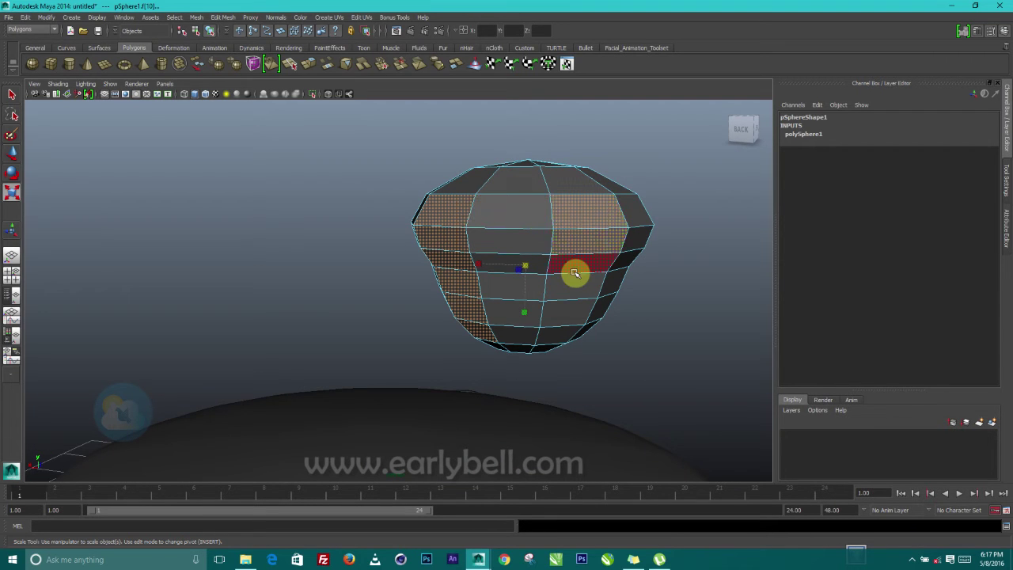
{"action": "left_click", "coordinate": [575, 273], "text": "shift"}
{"action": "left_click", "coordinate": [570, 290], "text": "shift"}
{"action": "left_click", "coordinate": [565, 309], "text": "shift"}
{"action": "left_click", "coordinate": [558, 335], "text": "shift"}
Extrude the five selected face strips and scale them inward uniformly to 0.95.
{"action": "left_click_drag", "start_coordinate": [704, 313], "coordinate": [405, 169], "text": "alt"}
{"action": "left_click", "coordinate": [310, 64]}
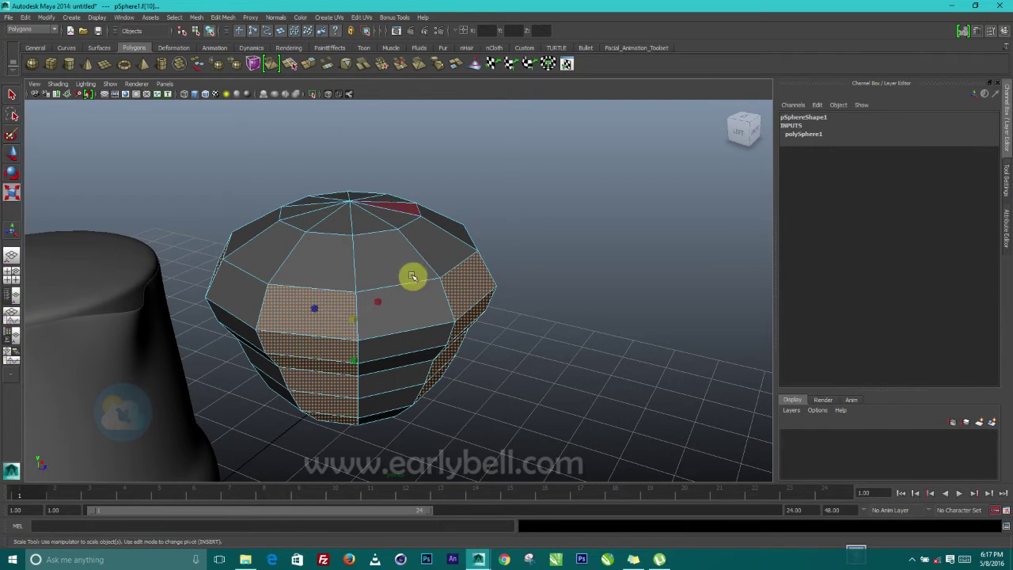
{"action": "left_click_drag", "start_coordinate": [449, 304], "coordinate": [473, 300], "text": "alt"}
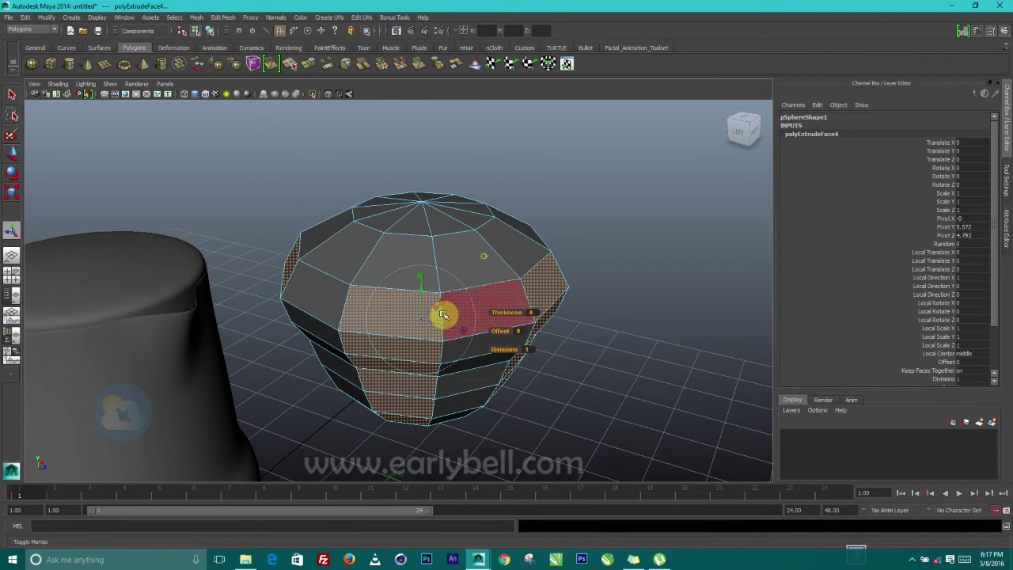
{"action": "left_click_drag", "start_coordinate": [418, 317], "coordinate": [421, 319]}
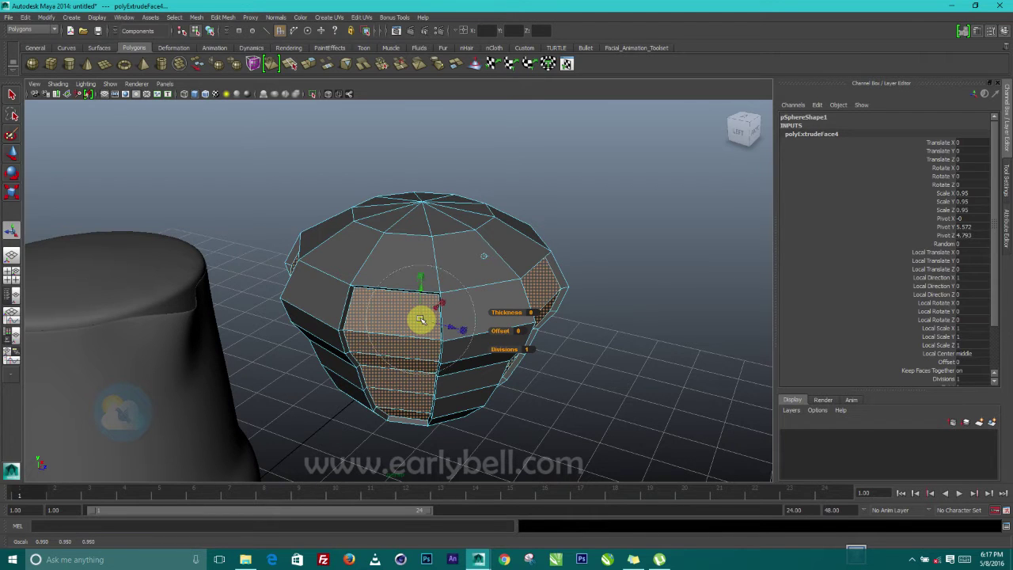
Extrude the recessed strips a second time and scale them uniformly to 0.983.
{"action": "key", "text": "g"}
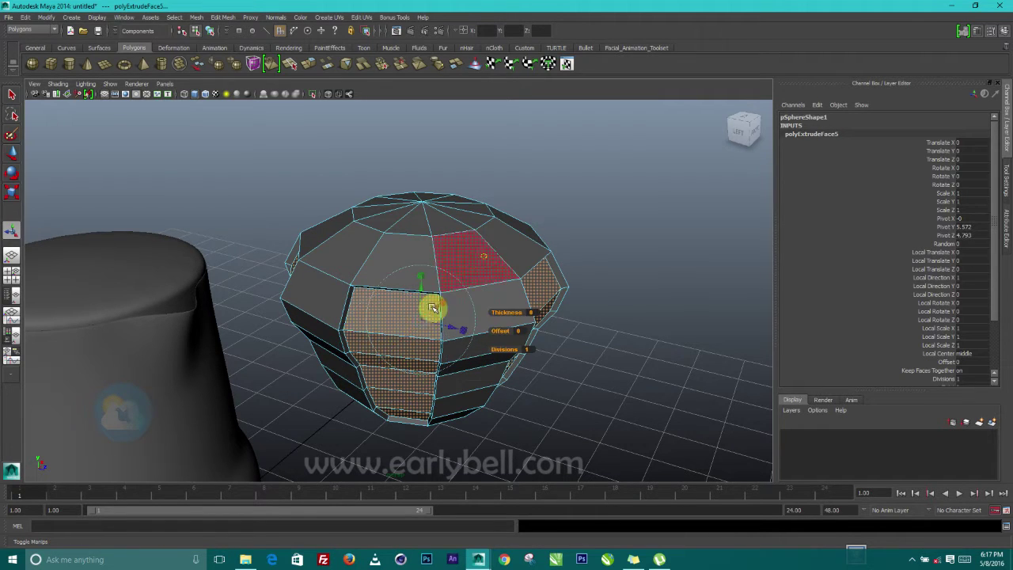
{"action": "left_click_drag", "start_coordinate": [422, 319], "coordinate": [423, 319]}
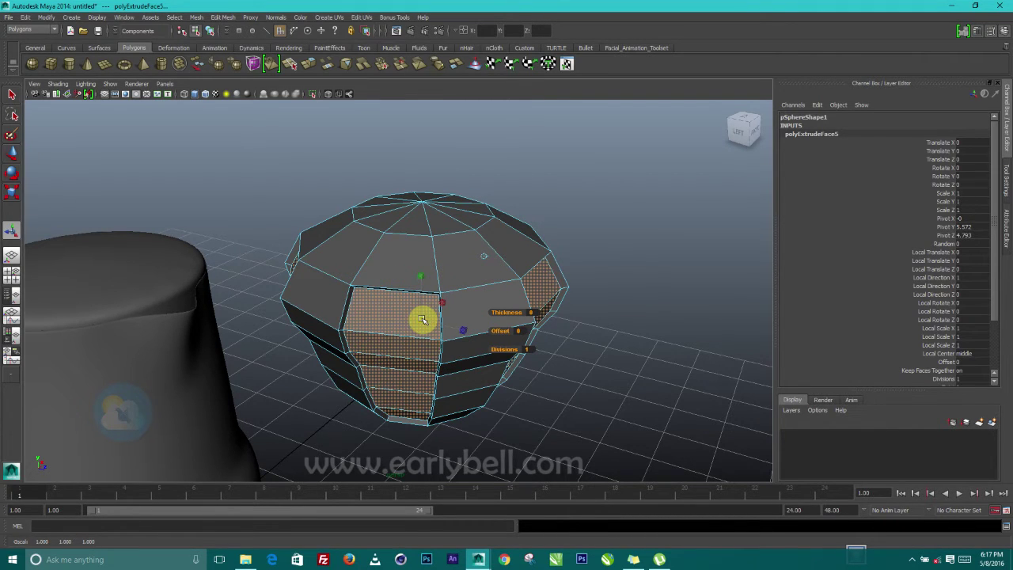
{"action": "left_click_drag", "start_coordinate": [423, 319], "coordinate": [422, 319]}
Return the knob to object mode, turn on its smooth preview and clear the selection.
{"action": "right_click_drag", "start_coordinate": [320, 251], "coordinate": [371, 239]}
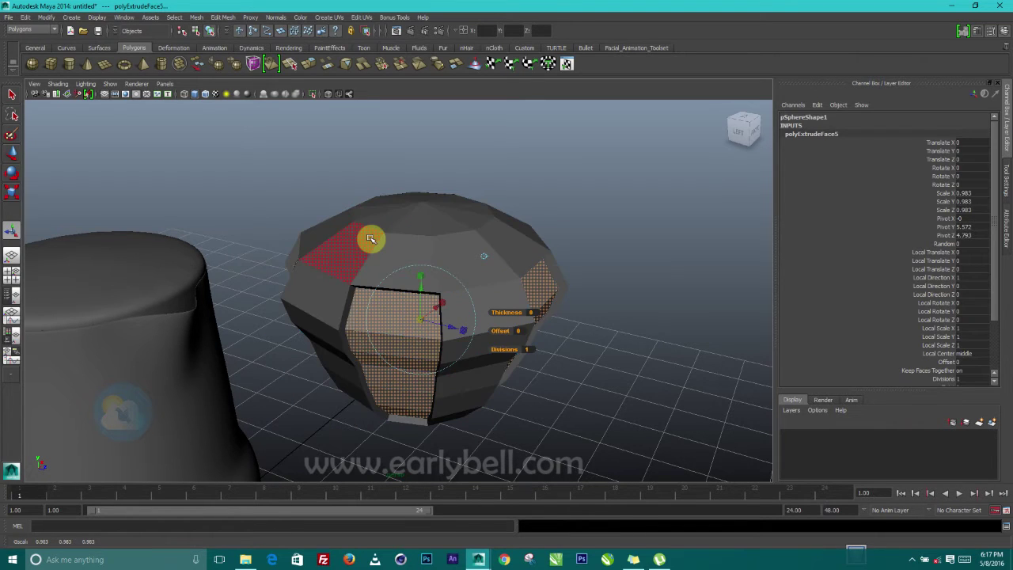
{"action": "left_click", "coordinate": [371, 239]}
{"action": "right_click_drag", "start_coordinate": [417, 273], "coordinate": [466, 262]}
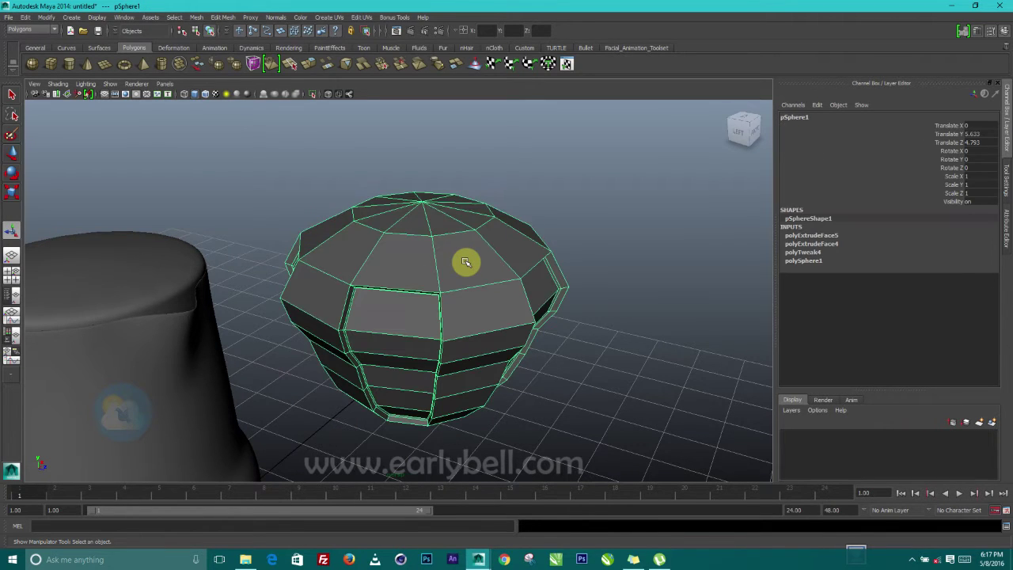
{"action": "key", "text": "3"}
{"action": "left_click", "coordinate": [660, 260]}
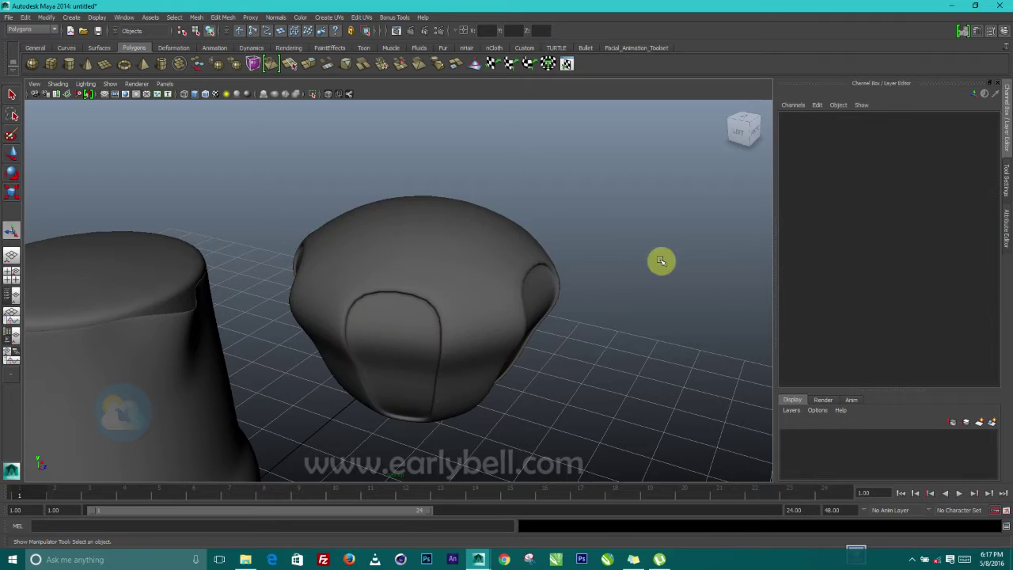
Move the knob along the Z axis over the lid to Z 0.191.
{"action": "scroll", "coordinate": [600, 300], "scroll_direction": "down", "scroll_amount": 3}
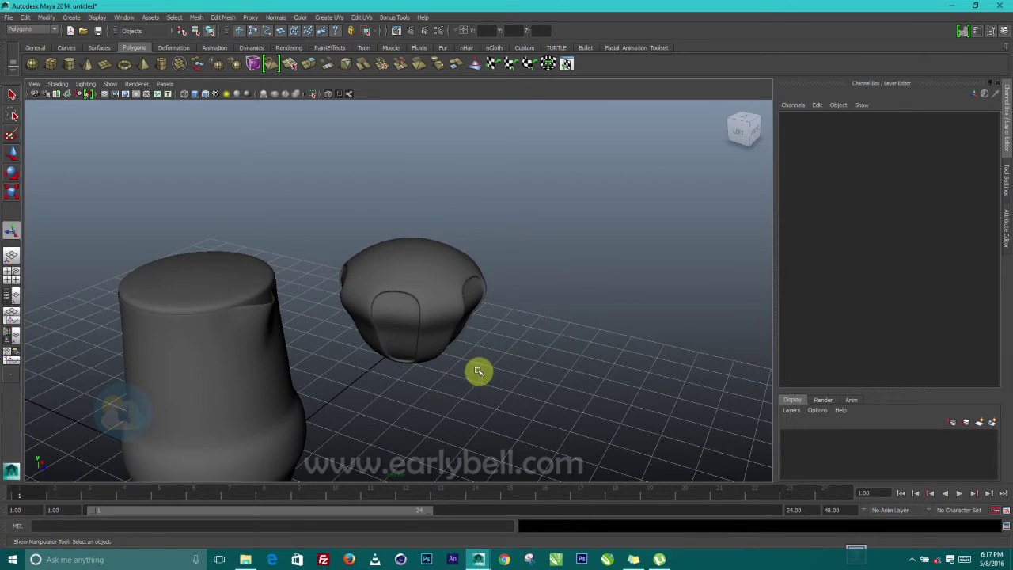
{"action": "left_click_drag", "start_coordinate": [478, 371], "coordinate": [420, 258], "text": "alt"}
{"action": "left_click", "coordinate": [435, 256]}
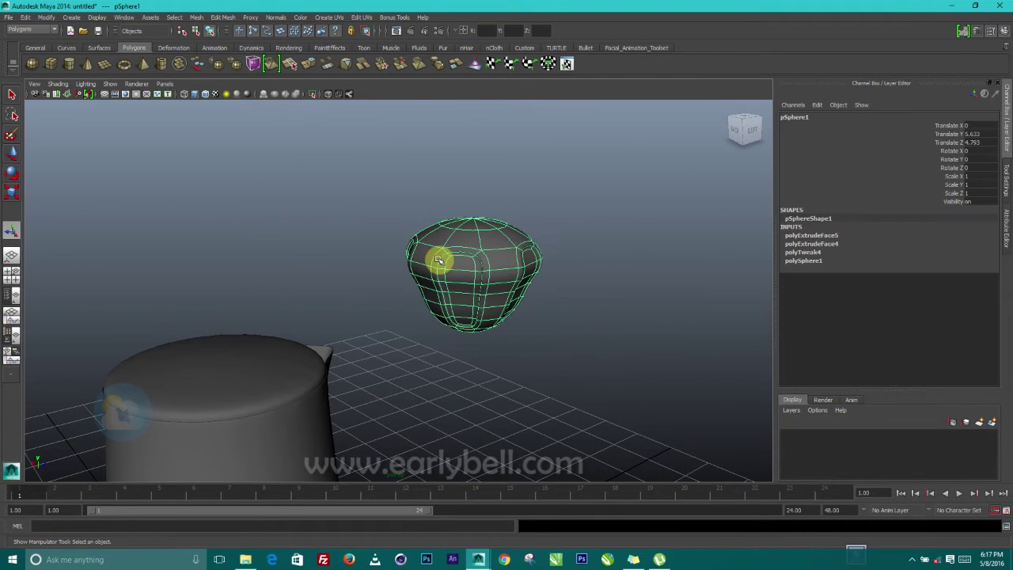
{"action": "left_click", "coordinate": [11, 158]}
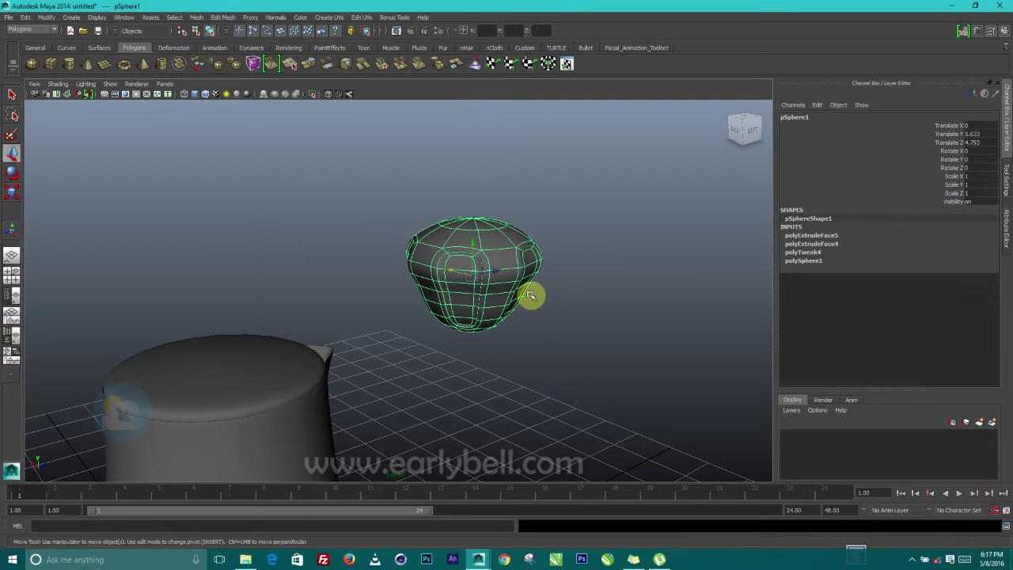
{"action": "left_click_drag", "start_coordinate": [507, 273], "coordinate": [273, 322]}
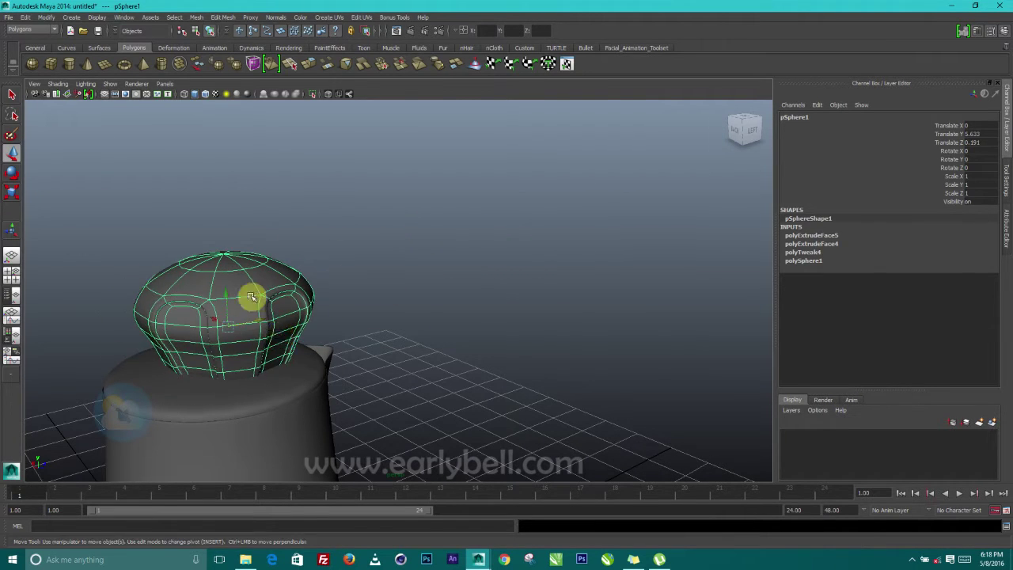
Centre the knob above the lid at X 0.011, Y 5.972, Z -0.028 and scale it uniformly to 0.461.
{"action": "key", "text": "space"}
{"action": "key", "text": "space"}
{"action": "left_click_drag", "start_coordinate": [401, 305], "coordinate": [402, 287]}
{"action": "key", "text": "space"}
{"action": "key", "text": "space"}
{"action": "middle_click_drag", "start_coordinate": [344, 230], "coordinate": [340, 384], "text": "alt"}
{"action": "left_click_drag", "start_coordinate": [386, 280], "coordinate": [364, 307]}
{"action": "key", "text": "e"}
{"action": "key", "text": "r"}
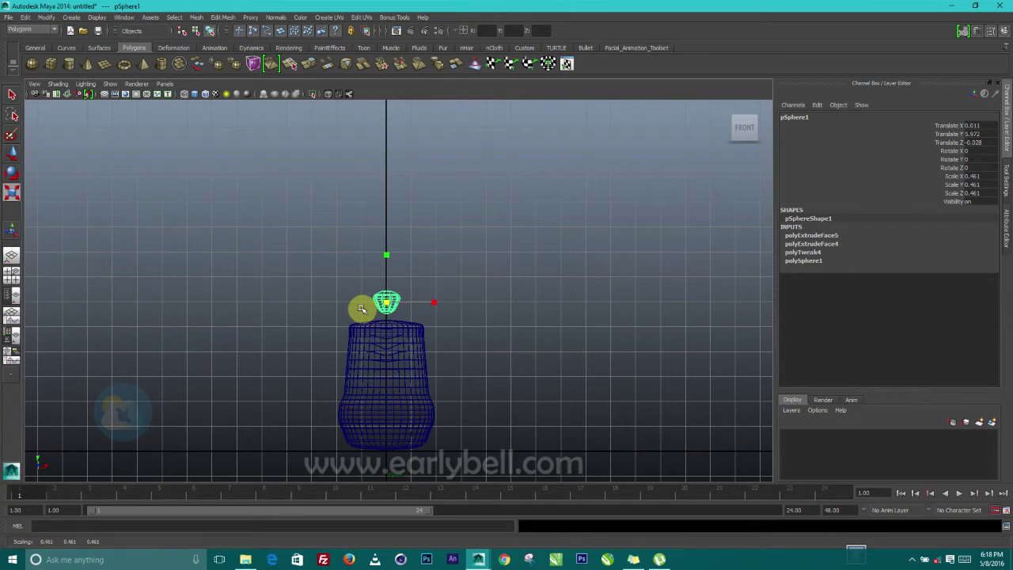
Lower the knob onto the lid's dome at Y 5.673, then clear the selection.
{"action": "key", "text": "w"}
{"action": "left_click", "coordinate": [388, 286]}
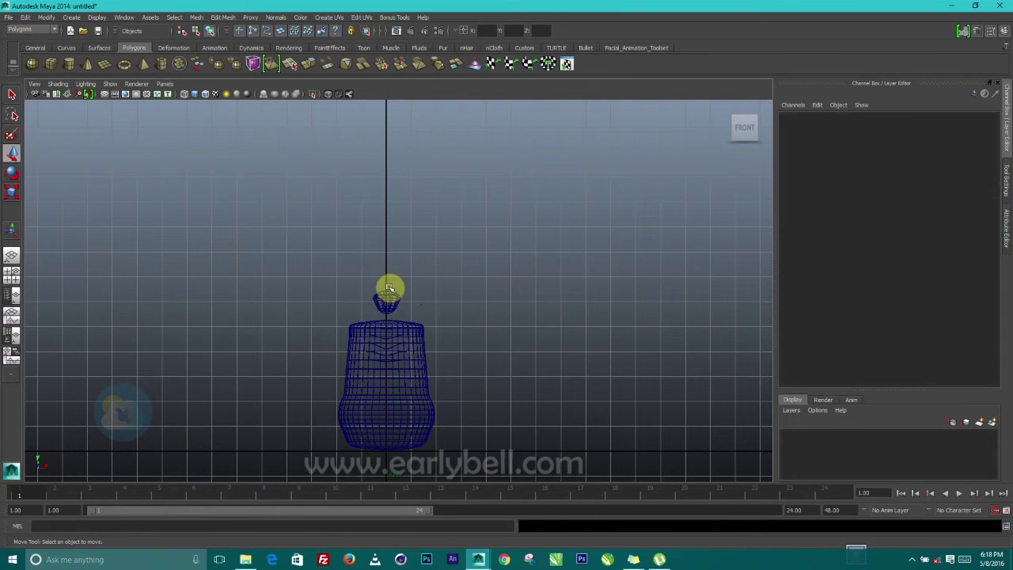
{"action": "key", "text": "a"}
{"action": "left_click", "coordinate": [410, 133]}
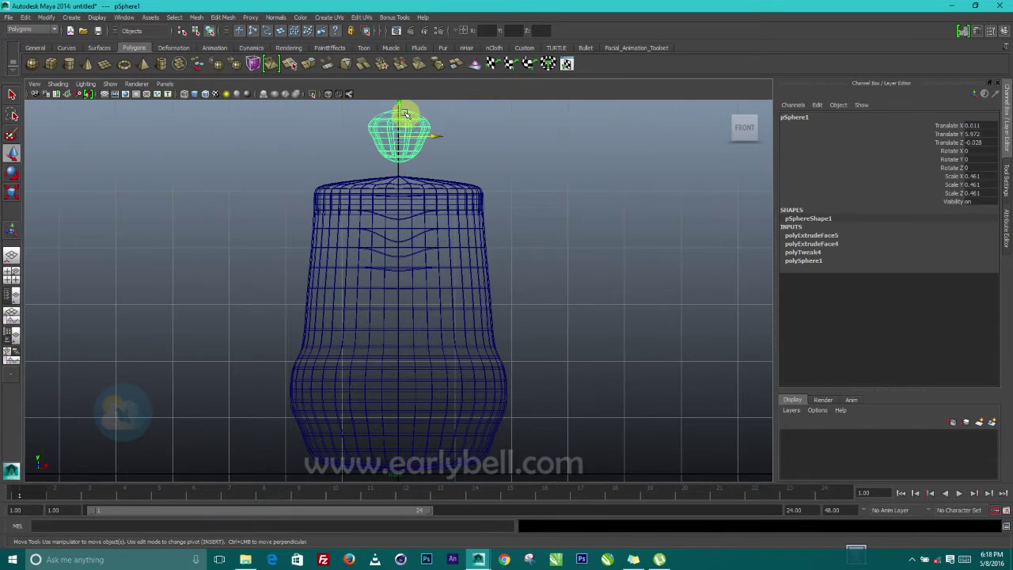
{"action": "left_click_drag", "start_coordinate": [399, 102], "coordinate": [402, 118]}
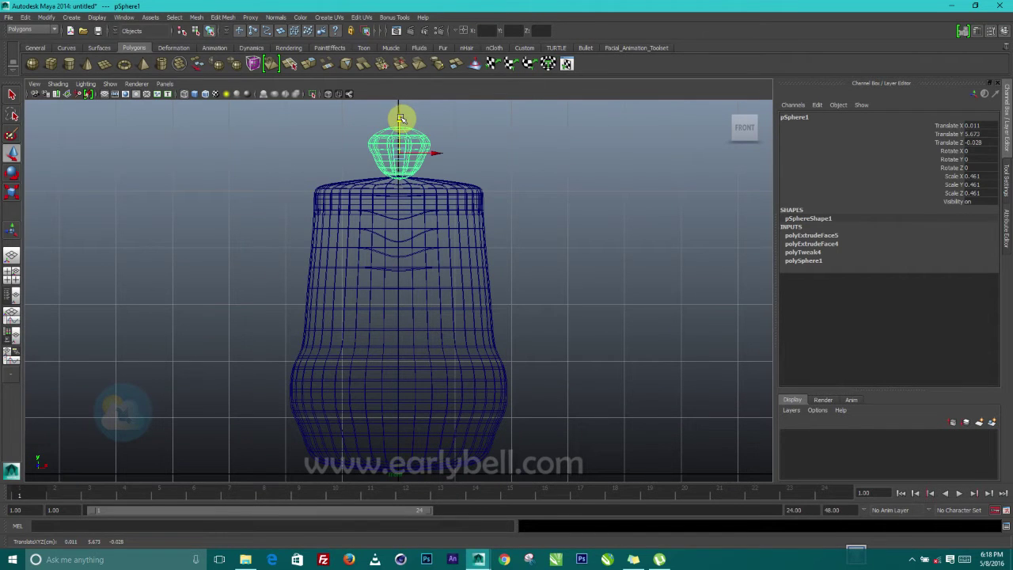
{"action": "key", "text": "space"}
{"action": "key", "text": "space"}
{"action": "left_click", "coordinate": [484, 266]}
Shrink the knob uniformly to 0.285, lower it to Y 5.52 so it sits on the lid, and deselect it.
{"action": "scroll", "coordinate": [480, 313], "scroll_direction": "down", "scroll_amount": 5}
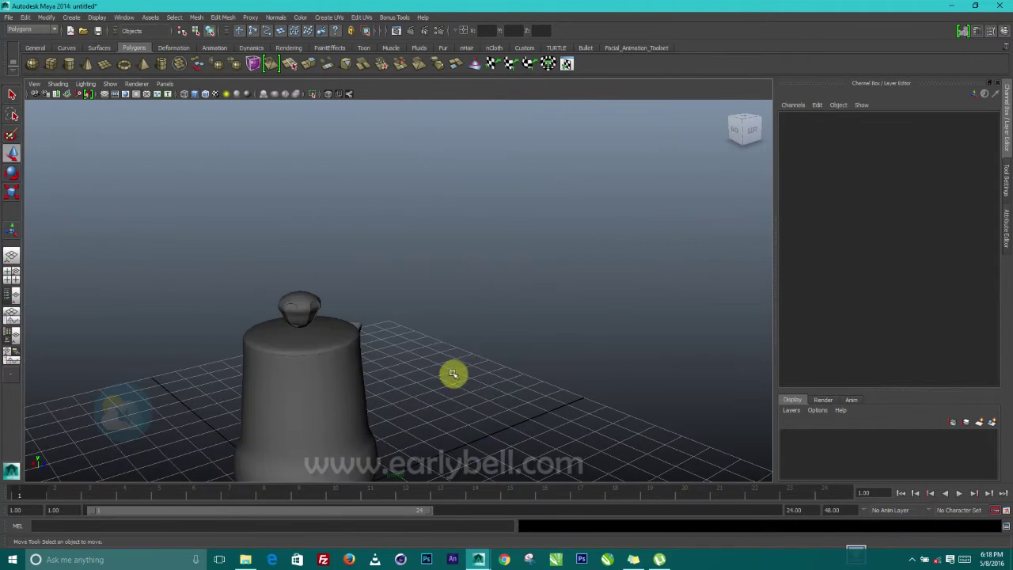
{"action": "left_click_drag", "start_coordinate": [450, 373], "coordinate": [467, 343], "text": "alt"}
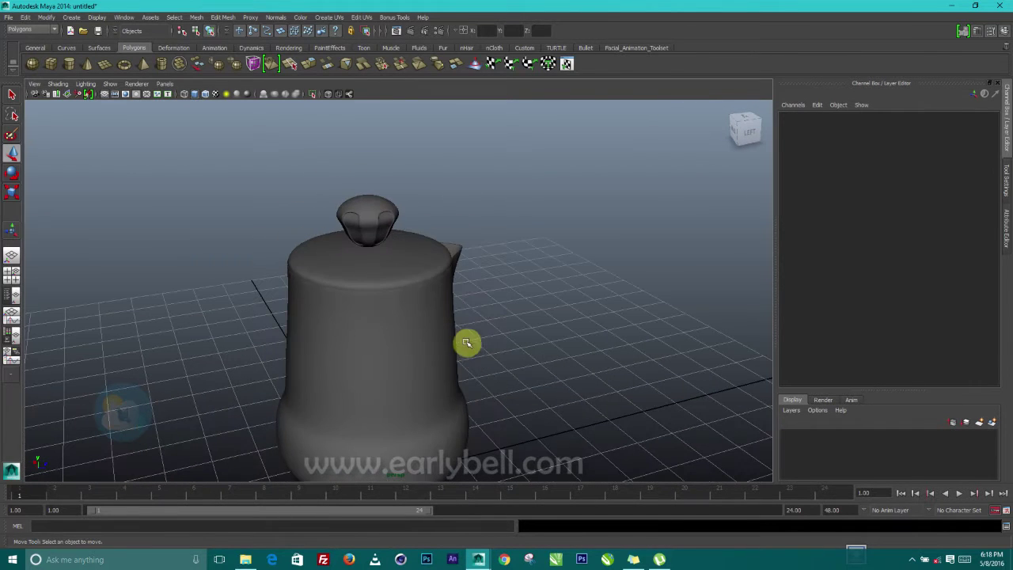
{"action": "left_click", "coordinate": [383, 220]}
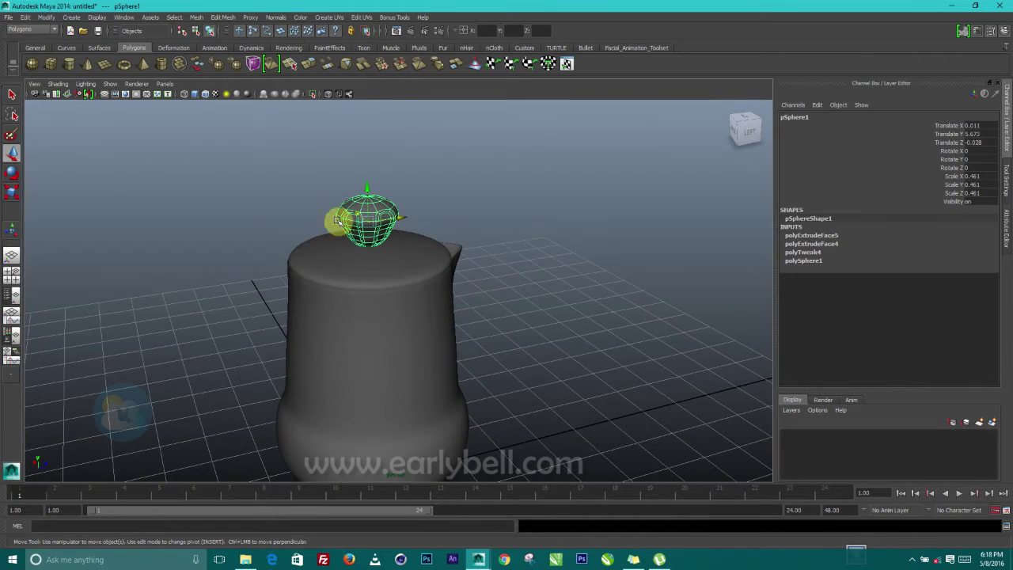
{"action": "left_click", "coordinate": [13, 192]}
{"action": "mouse_move", "coordinate": [364, 223]}
{"action": "left_mouse_down"}
{"action": "mouse_move", "coordinate": [349, 224]}
{"action": "mouse_move", "coordinate": [368, 204]}
{"action": "left_mouse_up"}
{"action": "key", "text": "w"}
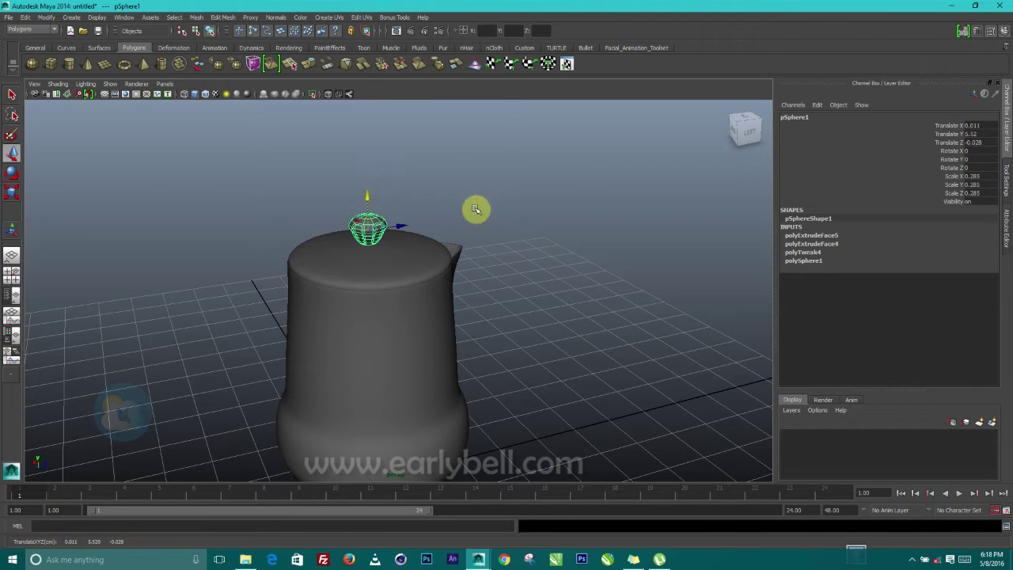
{"action": "left_click", "coordinate": [531, 357]}
{"action": "left_click_drag", "start_coordinate": [531, 356], "coordinate": [420, 401], "text": "alt"}
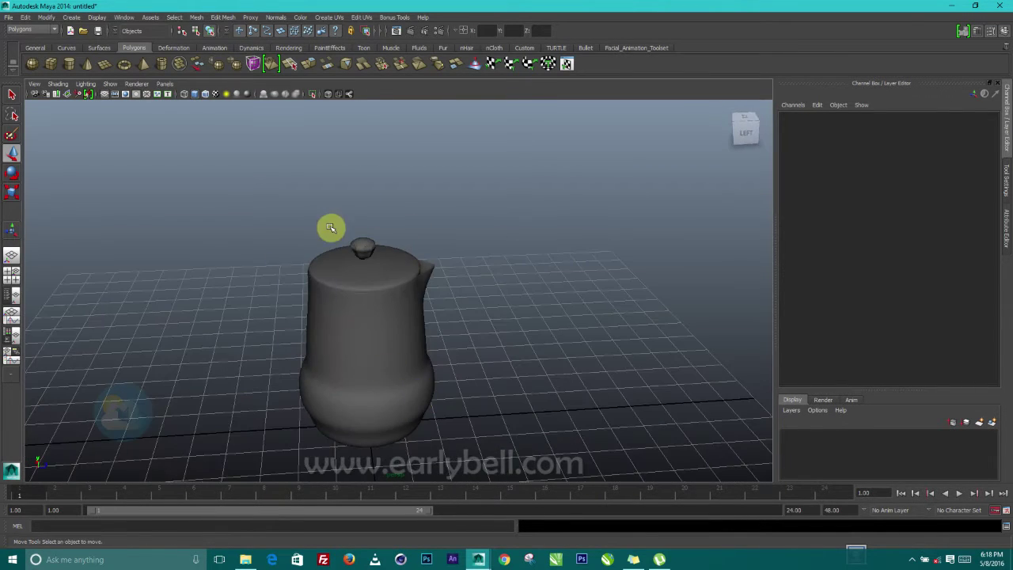
Create a polygon cube and move it beside the jug, opposite the spout, at Y 5.279 and Z -3.966.
{"action": "left_click_drag", "start_coordinate": [273, 394], "coordinate": [462, 321], "text": "alt"}
{"action": "left_click_drag", "start_coordinate": [486, 290], "coordinate": [349, 250], "text": "alt"}
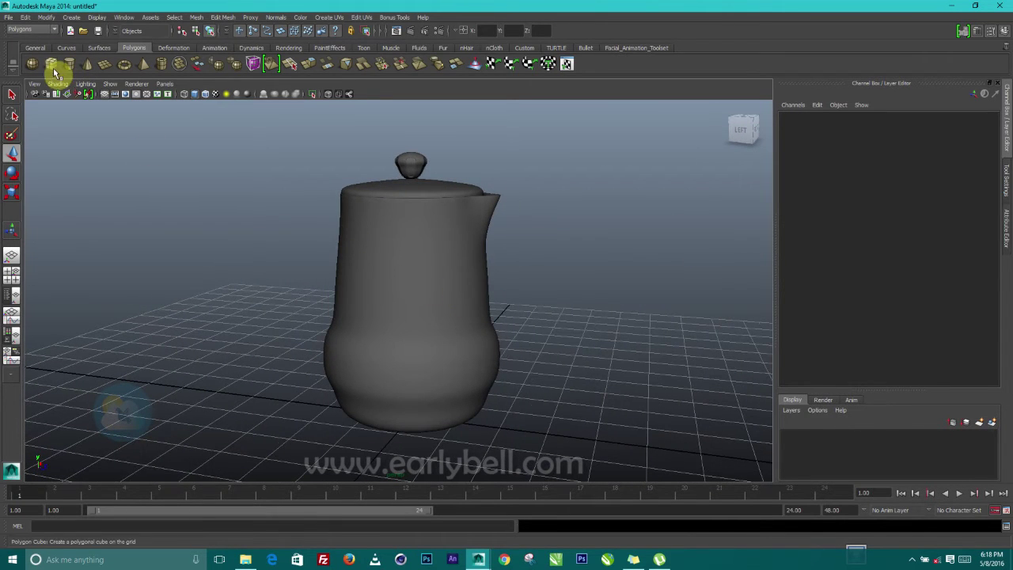
{"action": "left_click_drag", "start_coordinate": [412, 388], "coordinate": [424, 144]}
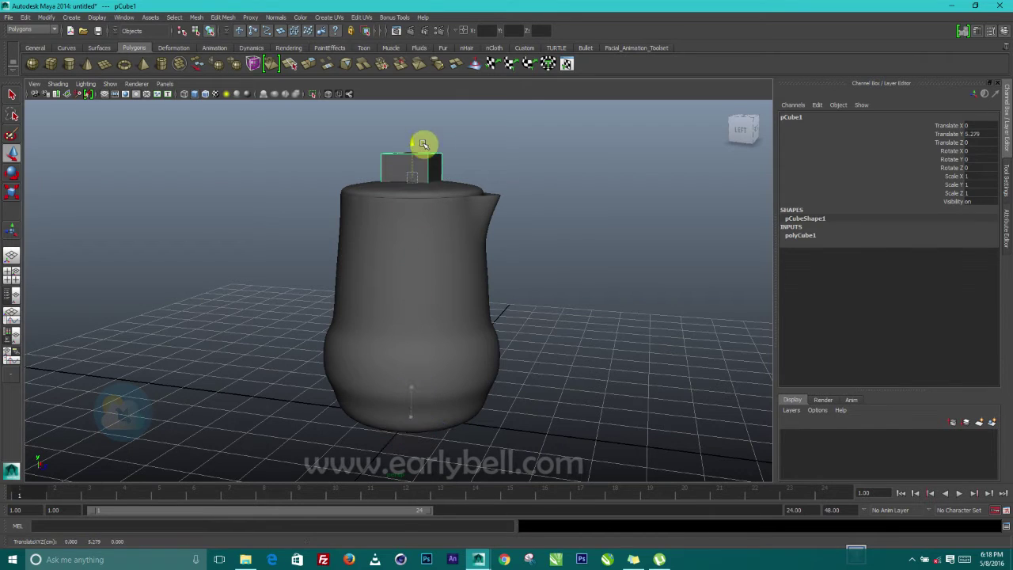
{"action": "left_click_drag", "start_coordinate": [440, 178], "coordinate": [564, 220]}
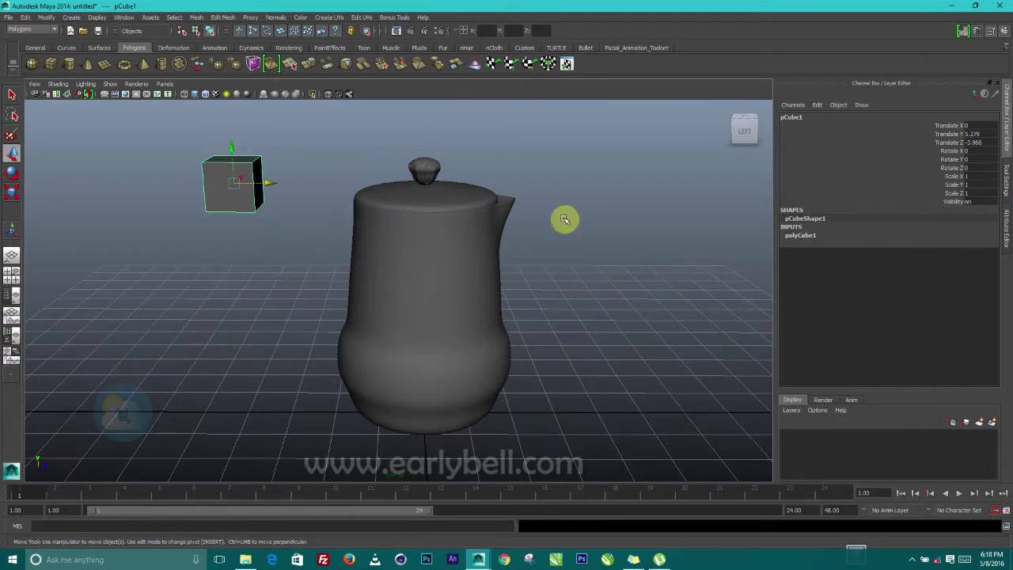
Set the cube's height to 4.4.
{"action": "left_click", "coordinate": [800, 236]}
{"action": "left_click", "coordinate": [955, 251]}
{"action": "mouse_move", "coordinate": [708, 319]}
{"action": "middle_mouse_down"}
{"action": "mouse_move", "coordinate": [739, 319]}
{"action": "mouse_move", "coordinate": [710, 319]}
{"action": "mouse_move", "coordinate": [718, 323]}
{"action": "middle_mouse_up"}
{"action": "middle_click_drag", "start_coordinate": [632, 342], "coordinate": [636, 391], "text": "alt"}
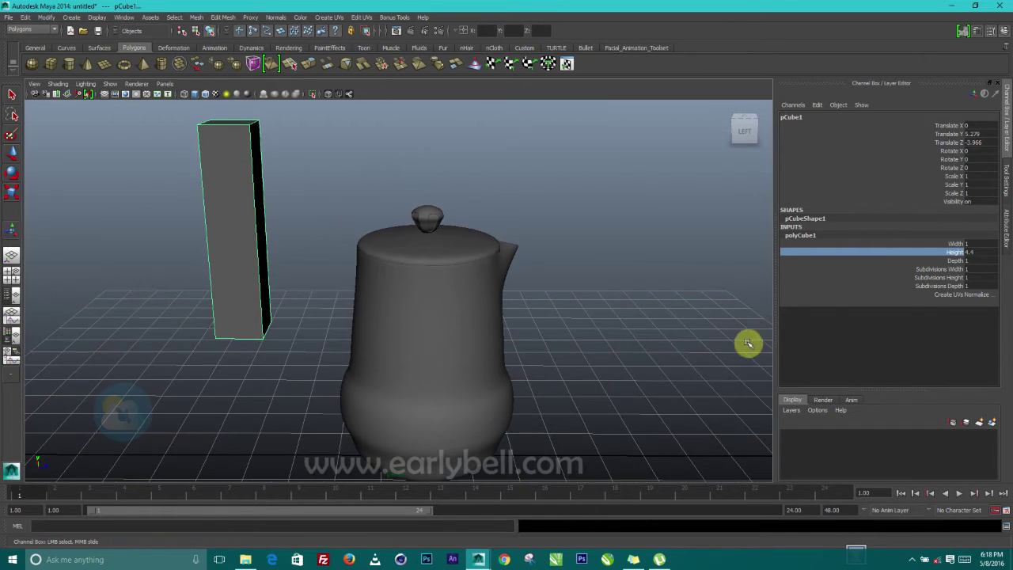
Thin the tall cube into a flat strip by setting its depth to 0.05.
{"action": "left_click", "coordinate": [959, 261]}
{"action": "mouse_move", "coordinate": [719, 328]}
{"action": "middle_mouse_down"}
{"action": "mouse_move", "coordinate": [730, 330]}
{"action": "mouse_move", "coordinate": [707, 335]}
{"action": "middle_mouse_up"}
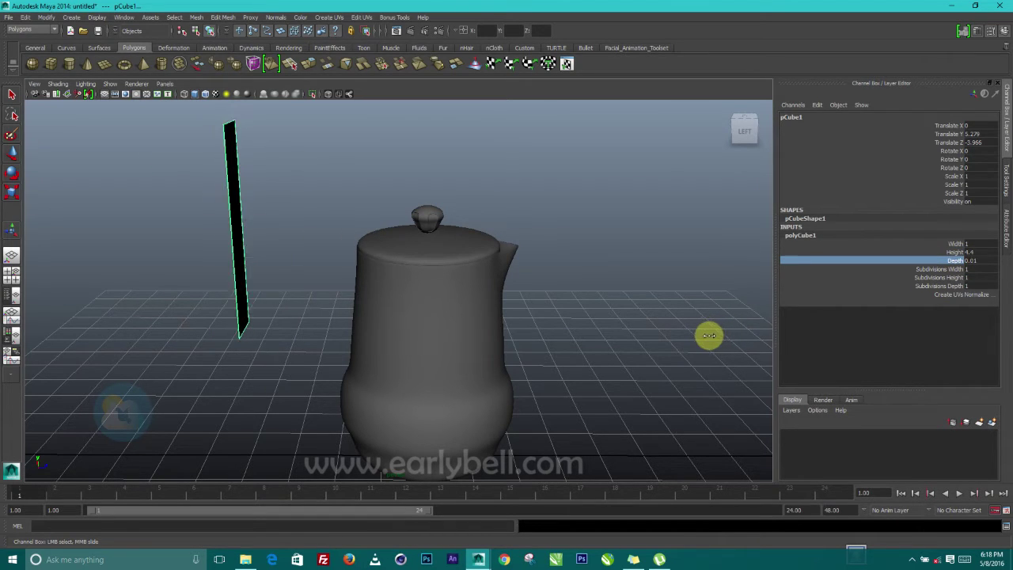
{"action": "double_click", "coordinate": [974, 260]}
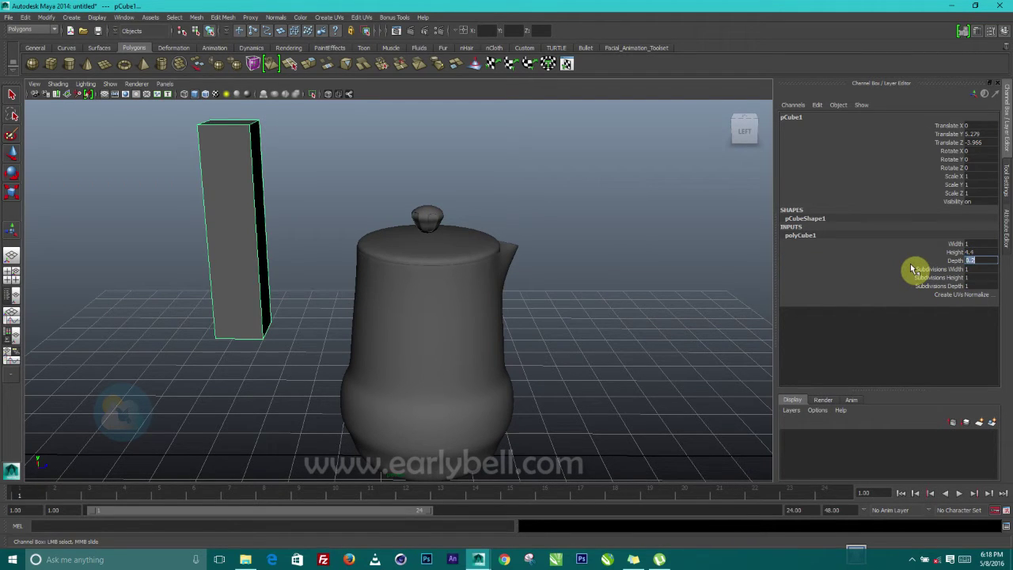
{"action": "key", "text": "Return"}
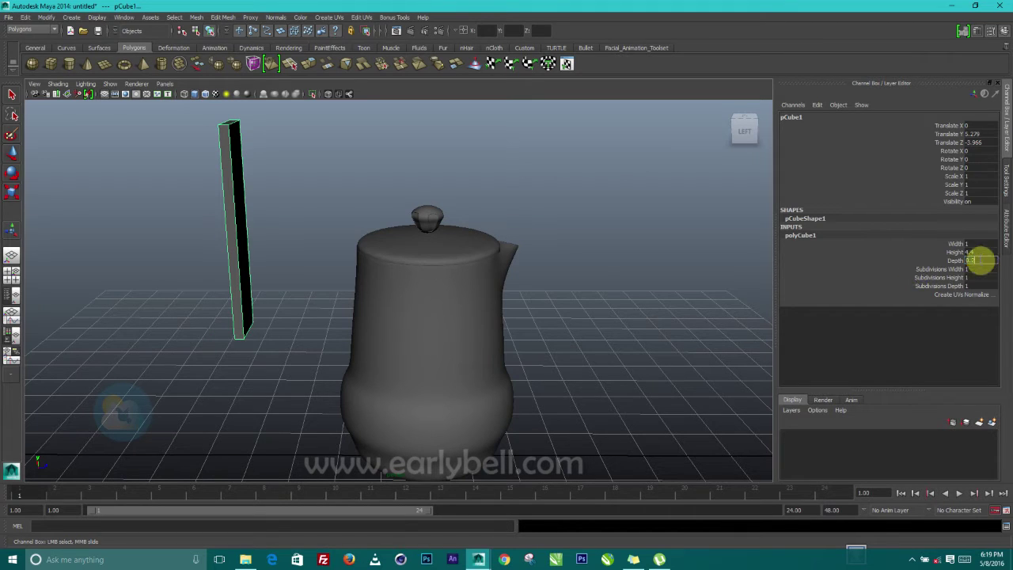
{"action": "type", "text": "0.0"}
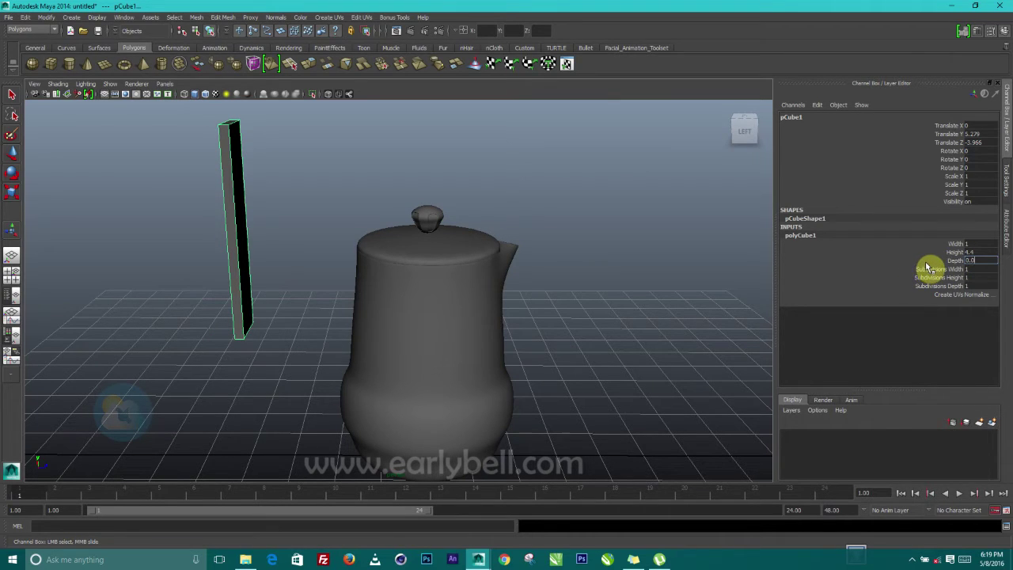
{"action": "type", "text": "5"}
{"action": "key", "text": "Return"}
Divide the strip along its length with 15 height subdivisions.
{"action": "scroll", "coordinate": [315, 273], "scroll_direction": "down", "scroll_amount": 3}
{"action": "left_click_drag", "start_coordinate": [313, 273], "coordinate": [364, 311], "text": "alt"}
{"action": "right_click_drag", "start_coordinate": [371, 283], "coordinate": [459, 306], "text": "alt"}
{"action": "left_click", "coordinate": [938, 278]}
{"action": "middle_click_drag", "start_coordinate": [597, 326], "coordinate": [669, 330]}
{"action": "left_click_drag", "start_coordinate": [532, 352], "coordinate": [491, 331], "text": "alt"}
Narrow the strip by scaling it along X to 0.844.
{"action": "left_click", "coordinate": [9, 195]}
{"action": "left_click_drag", "start_coordinate": [445, 290], "coordinate": [449, 295]}
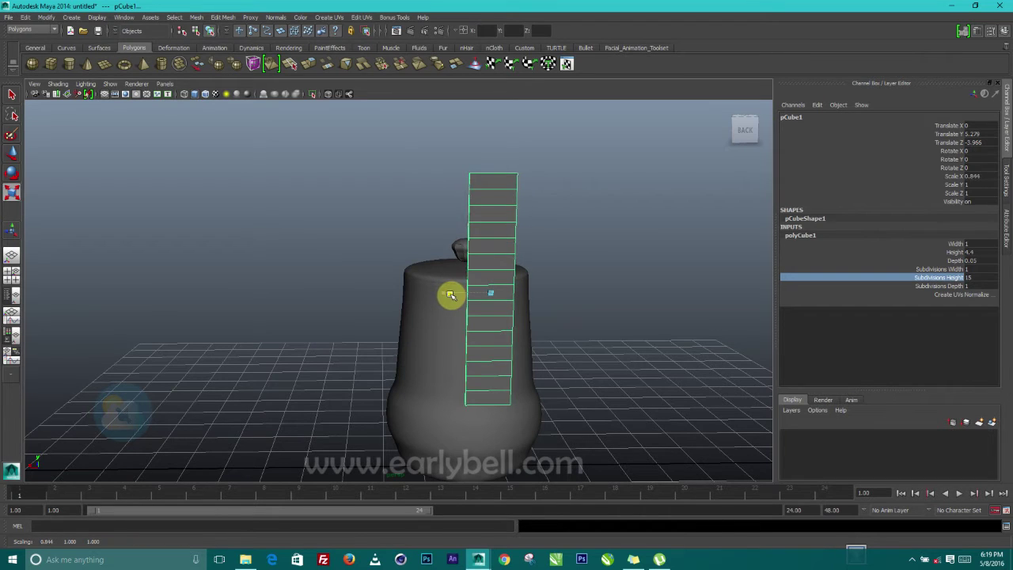
{"action": "left_click_drag", "start_coordinate": [502, 335], "coordinate": [479, 335], "text": "alt"}
{"action": "right_click", "coordinate": [448, 325]}
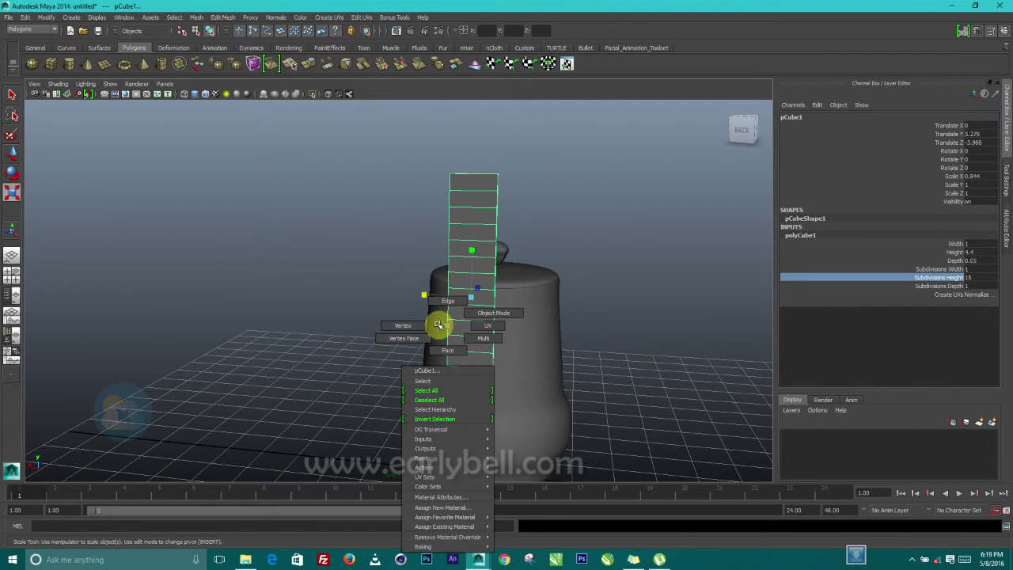
{"action": "left_click", "coordinate": [448, 300]}
{"action": "left_click_drag", "start_coordinate": [467, 296], "coordinate": [490, 332], "text": "alt"}
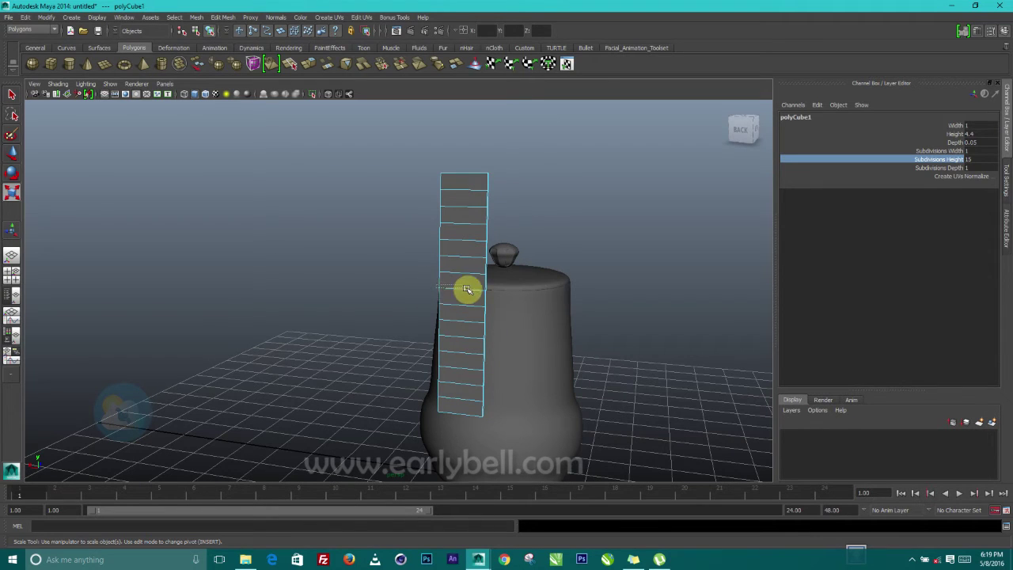
{"action": "left_click", "coordinate": [484, 305]}
{"action": "left_click_drag", "start_coordinate": [482, 309], "coordinate": [472, 311], "text": "alt"}
Try to pull the strip's middle vertices away from the jug.
{"action": "right_click_drag", "start_coordinate": [436, 281], "coordinate": [388, 276]}
{"action": "left_click_drag", "start_coordinate": [400, 288], "coordinate": [414, 303], "text": "alt"}
{"action": "left_click_drag", "start_coordinate": [388, 233], "coordinate": [368, 346], "text": "alt"}
{"action": "key", "text": "w"}
{"action": "left_click_drag", "start_coordinate": [333, 284], "coordinate": [235, 276]}
{"action": "key", "text": "ctrl+z"}
Bow the strip into a handle curve by soft-moving its middle vertices along Z away from the jug.
{"action": "scroll", "coordinate": [285, 302], "scroll_direction": "down", "scroll_amount": 4}
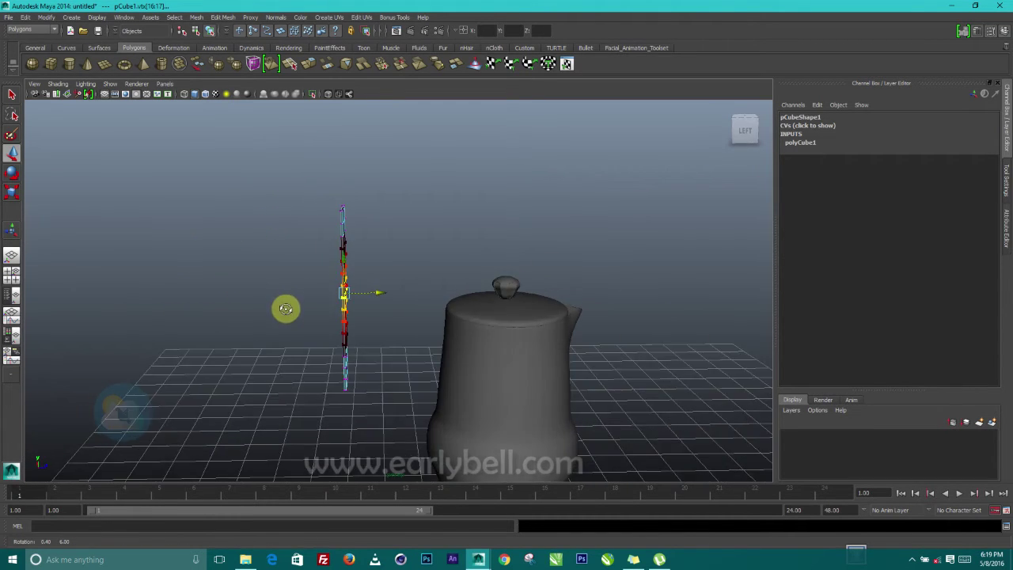
{"action": "left_click_drag", "start_coordinate": [358, 296], "coordinate": [418, 323]}
{"action": "left_click_drag", "start_coordinate": [314, 253], "coordinate": [348, 353], "text": "alt"}
{"action": "left_click", "coordinate": [370, 296]}
{"action": "left_click_drag", "start_coordinate": [307, 273], "coordinate": [331, 285]}
{"action": "left_click_drag", "start_coordinate": [351, 326], "coordinate": [338, 326], "text": "alt"}
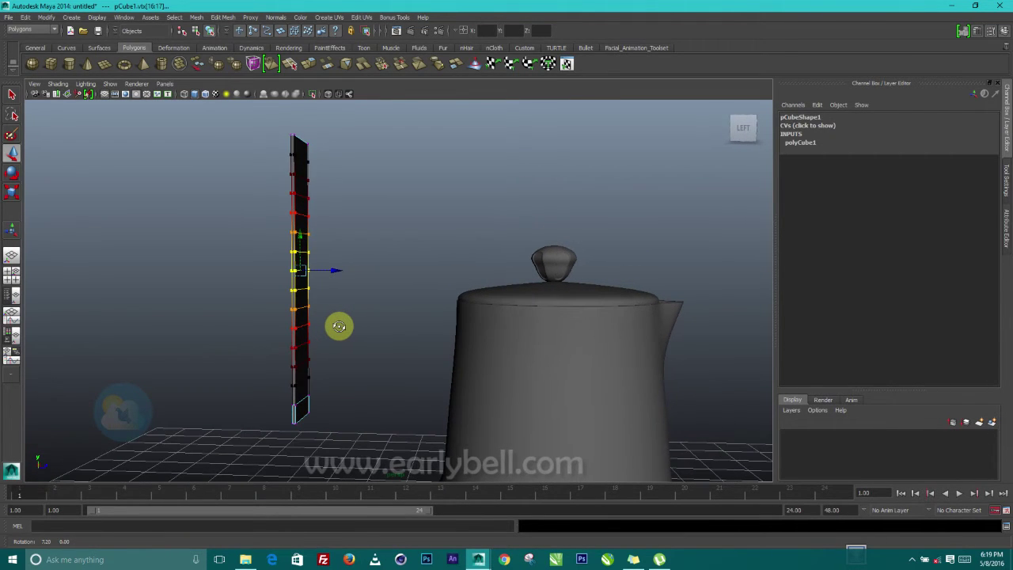
{"action": "left_click", "coordinate": [338, 326]}
{"action": "left_click_drag", "start_coordinate": [274, 280], "coordinate": [330, 305]}
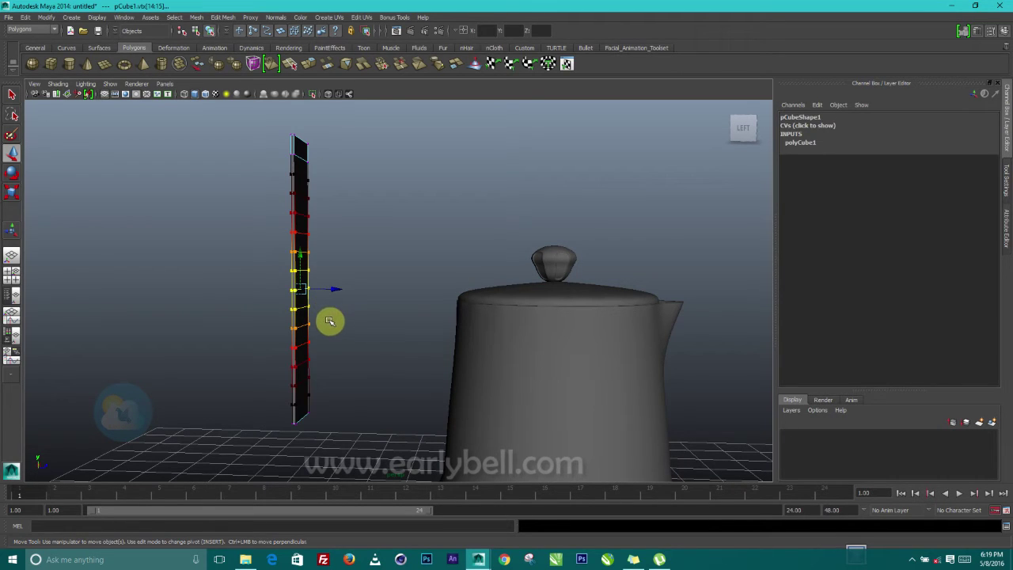
{"action": "left_click_drag", "start_coordinate": [326, 290], "coordinate": [276, 288]}
Return the curved strip to object mode, select it and turn on its smooth preview.
{"action": "right_click_drag", "start_coordinate": [296, 178], "coordinate": [332, 171]}
{"action": "left_click", "coordinate": [305, 190]}
{"action": "key", "text": "3"}
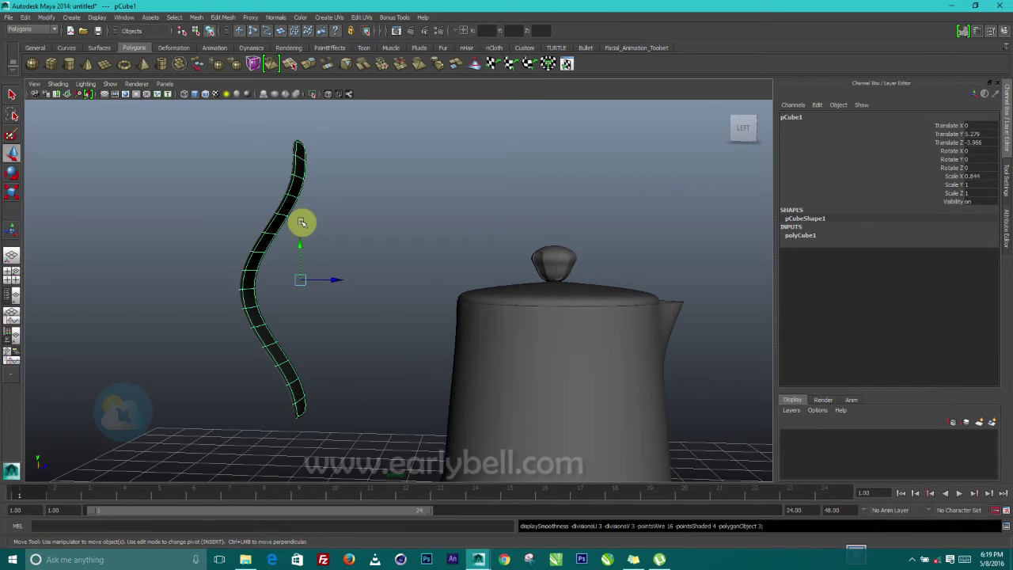
Move the curved handle to the side of the jug opposite the spout, at Y 3.024 and Z -1.432.
{"action": "scroll", "coordinate": [313, 305], "scroll_direction": "down", "scroll_amount": 5}
{"action": "left_click_drag", "start_coordinate": [397, 326], "coordinate": [515, 355], "text": "alt"}
{"action": "left_click_drag", "start_coordinate": [452, 277], "coordinate": [434, 317]}
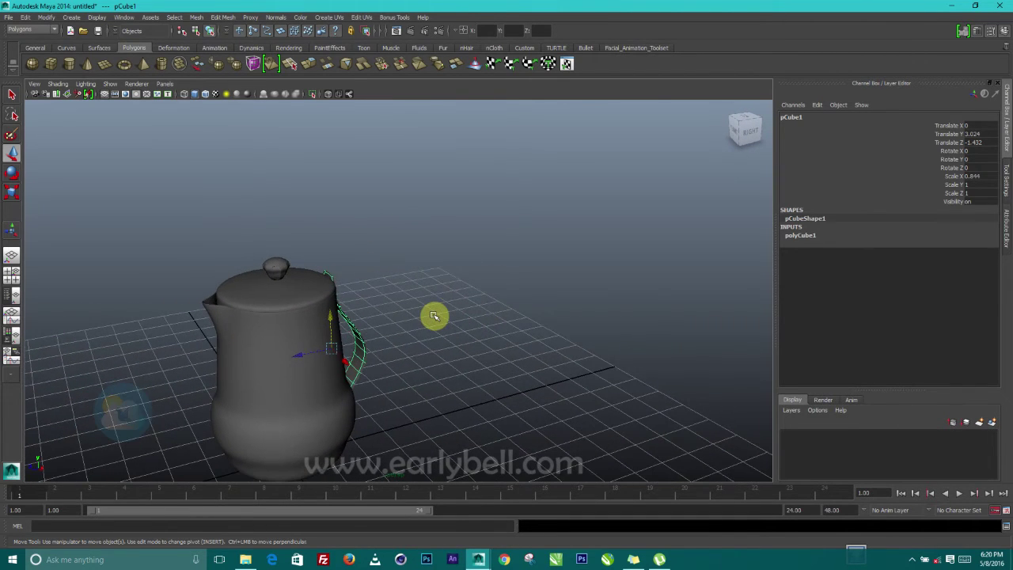
Scale the handle to X 0.424, Y 0.503, Z 0.503 and reposition it against the jug at Y 3.41, Z -1.617.
{"action": "scroll", "coordinate": [434, 317], "scroll_direction": "up", "scroll_amount": 5}
{"action": "left_click_drag", "start_coordinate": [506, 405], "coordinate": [228, 311], "text": "alt"}
{"action": "left_click", "coordinate": [11, 193]}
{"action": "left_click_drag", "start_coordinate": [368, 298], "coordinate": [289, 306]}
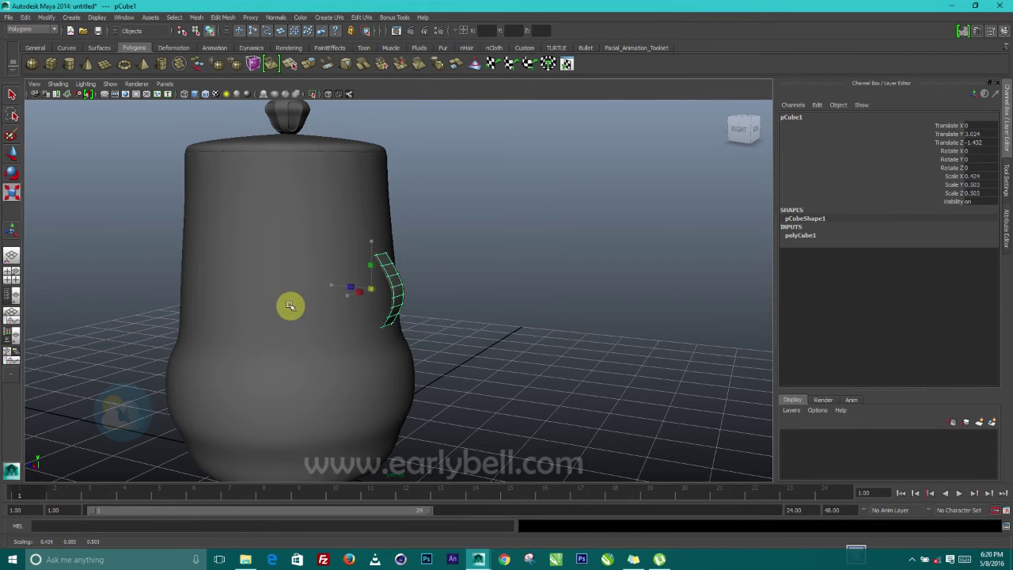
{"action": "key", "text": "w"}
{"action": "mouse_move", "coordinate": [348, 287]}
{"action": "left_mouse_down"}
{"action": "mouse_move", "coordinate": [385, 290]}
{"action": "mouse_move", "coordinate": [359, 291]}
{"action": "left_mouse_up"}
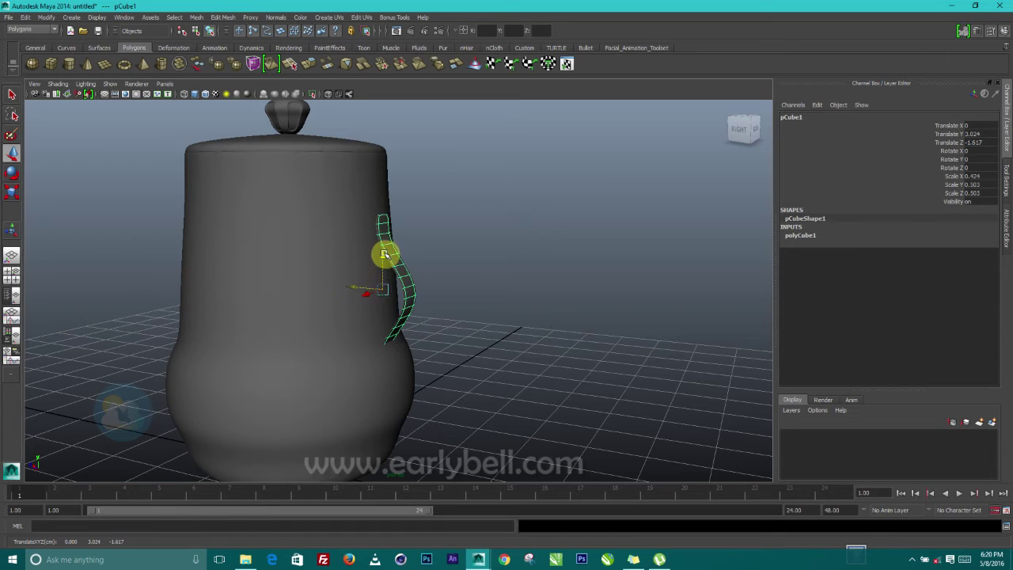
Select the vertices at the handle's lower end and reduce the soft-selection falloff to affect only that end.
{"action": "left_click_drag", "start_coordinate": [385, 317], "coordinate": [323, 344], "text": "alt"}
{"action": "scroll", "coordinate": [389, 345], "scroll_direction": "up", "scroll_amount": 3}
{"action": "left_click_drag", "start_coordinate": [417, 289], "coordinate": [380, 289], "text": "alt"}
{"action": "right_click_drag", "start_coordinate": [405, 290], "coordinate": [406, 314], "text": "alt"}
{"action": "middle_click_drag", "start_coordinate": [407, 314], "coordinate": [393, 300], "text": "alt"}
{"action": "right_click_drag", "start_coordinate": [384, 298], "coordinate": [340, 300]}
{"action": "left_click_drag", "start_coordinate": [357, 303], "coordinate": [436, 368]}
{"action": "key", "text": "b"}
{"action": "left_click_drag", "start_coordinate": [348, 307], "coordinate": [439, 374]}
{"action": "middle_click_drag", "start_coordinate": [365, 337], "coordinate": [352, 337]}
Undo the last vertex move, rotate the whole handle about X to 5.76, and deselect it.
{"action": "key", "text": "ctrl+z"}
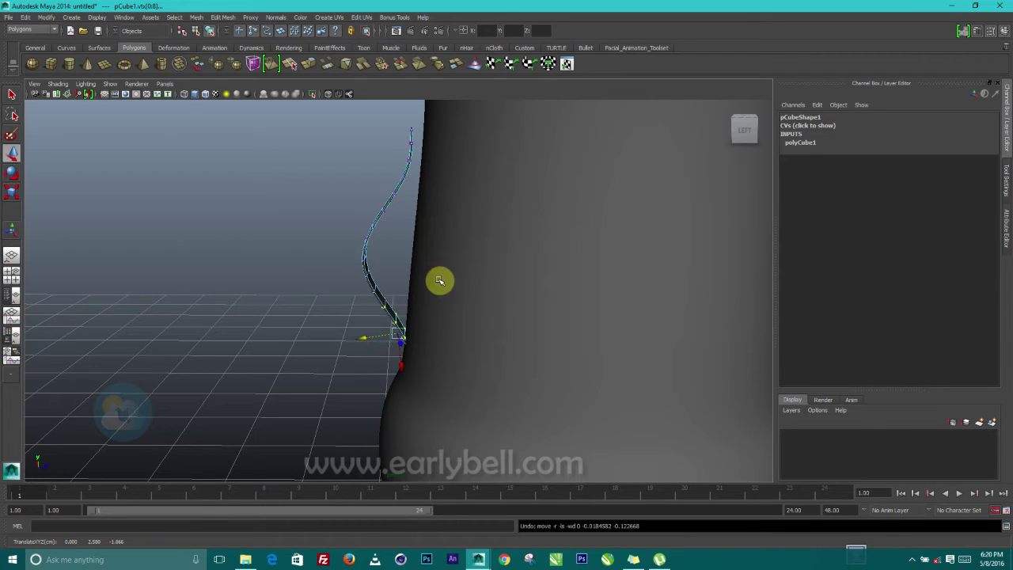
{"action": "right_click_drag", "start_coordinate": [373, 229], "coordinate": [407, 212]}
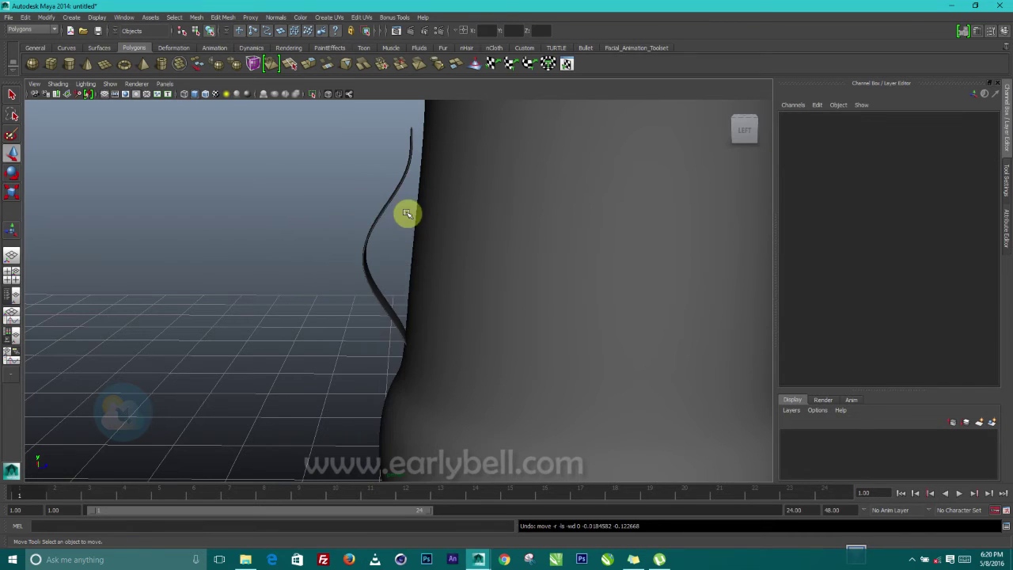
{"action": "left_click", "coordinate": [385, 214]}
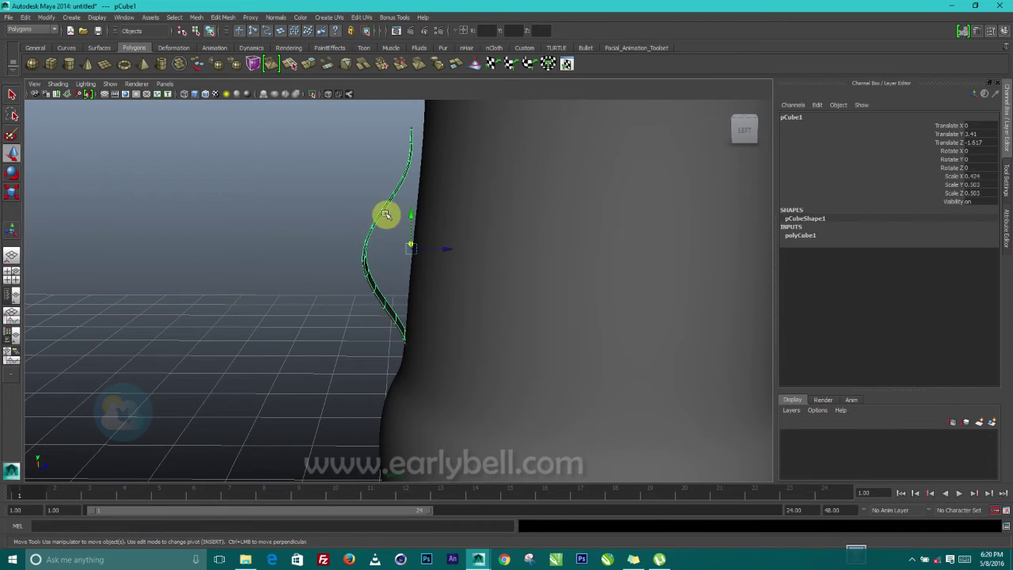
{"action": "left_click", "coordinate": [953, 150]}
{"action": "mouse_move", "coordinate": [242, 273]}
{"action": "middle_mouse_down"}
{"action": "mouse_move", "coordinate": [260, 276]}
{"action": "mouse_move", "coordinate": [231, 266]}
{"action": "middle_mouse_up"}
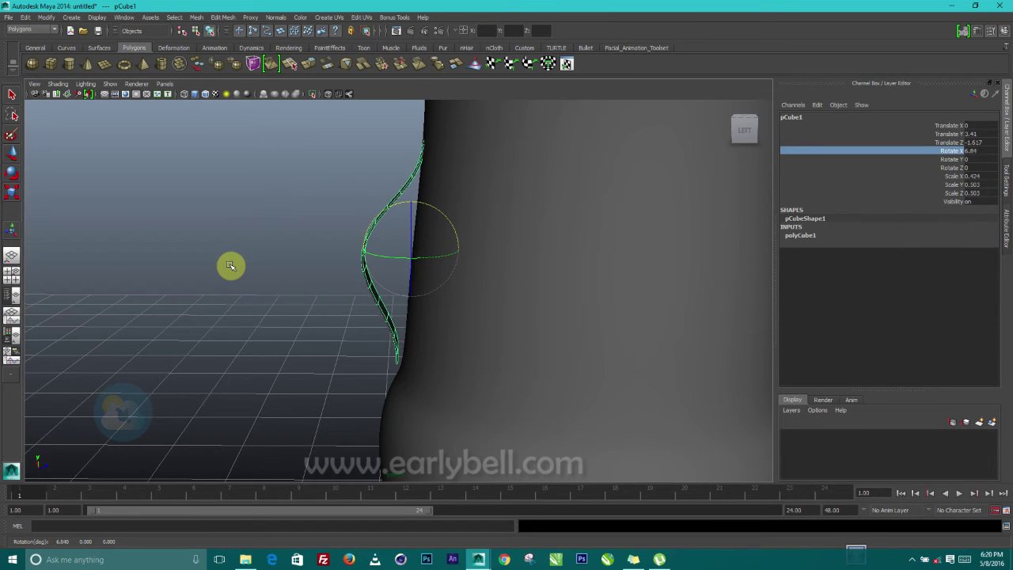
{"action": "middle_click_drag", "start_coordinate": [228, 266], "coordinate": [245, 246]}
{"action": "left_click", "coordinate": [322, 400]}
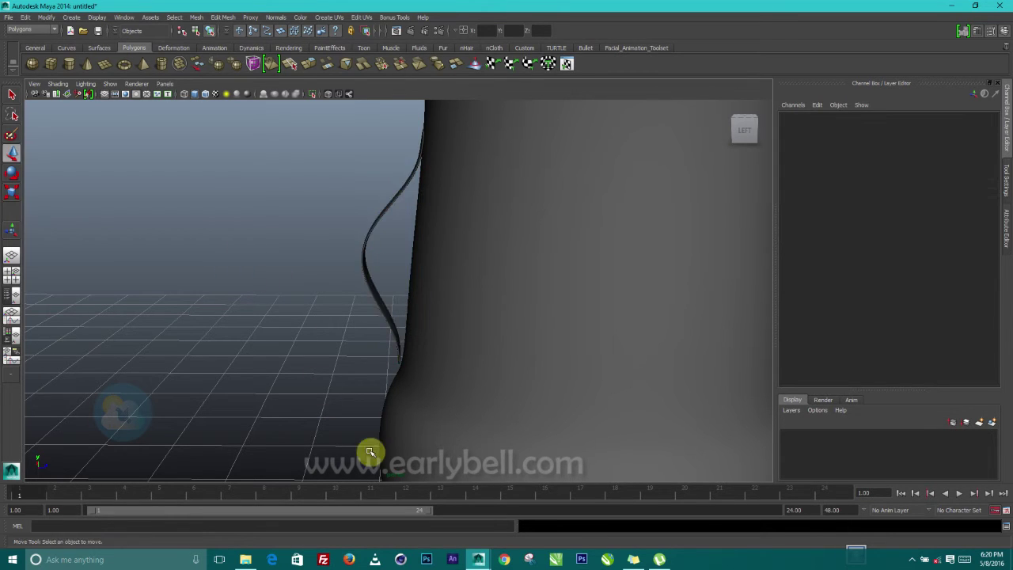
Soft-move the vertices at the handle's lower end along Z to fit them against the jug wall above the bulge.
{"action": "left_click_drag", "start_coordinate": [314, 405], "coordinate": [315, 378], "text": "alt"}
{"action": "scroll", "coordinate": [330, 358], "scroll_direction": "down", "scroll_amount": 5}
{"action": "scroll", "coordinate": [364, 417], "scroll_direction": "up", "scroll_amount": 2}
{"action": "scroll", "coordinate": [396, 413], "scroll_direction": "up", "scroll_amount": 1}
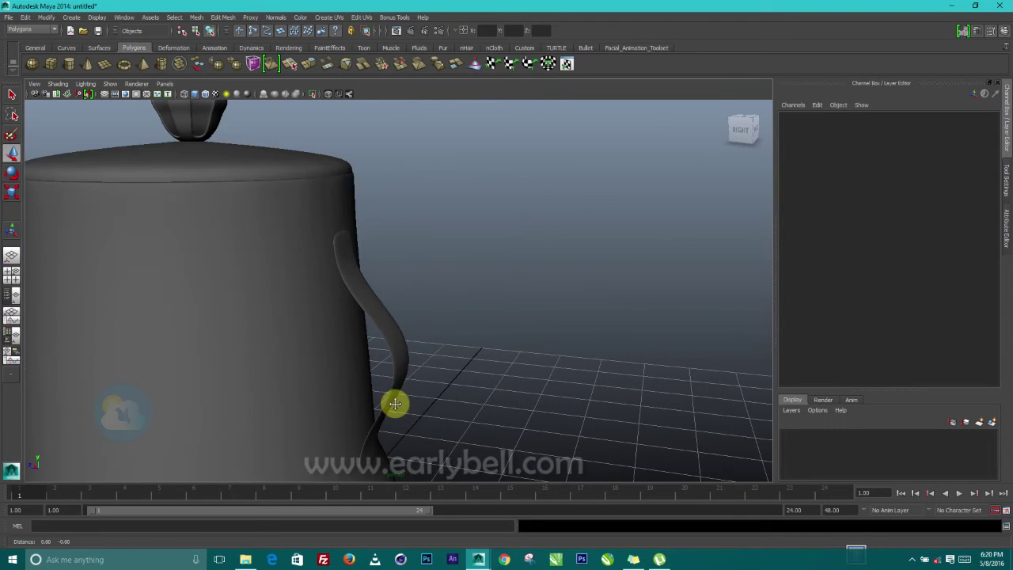
{"action": "middle_click_drag", "start_coordinate": [396, 414], "coordinate": [432, 235], "text": "alt"}
{"action": "scroll", "coordinate": [439, 355], "scroll_direction": "up", "scroll_amount": 2}
{"action": "left_click", "coordinate": [399, 318]}
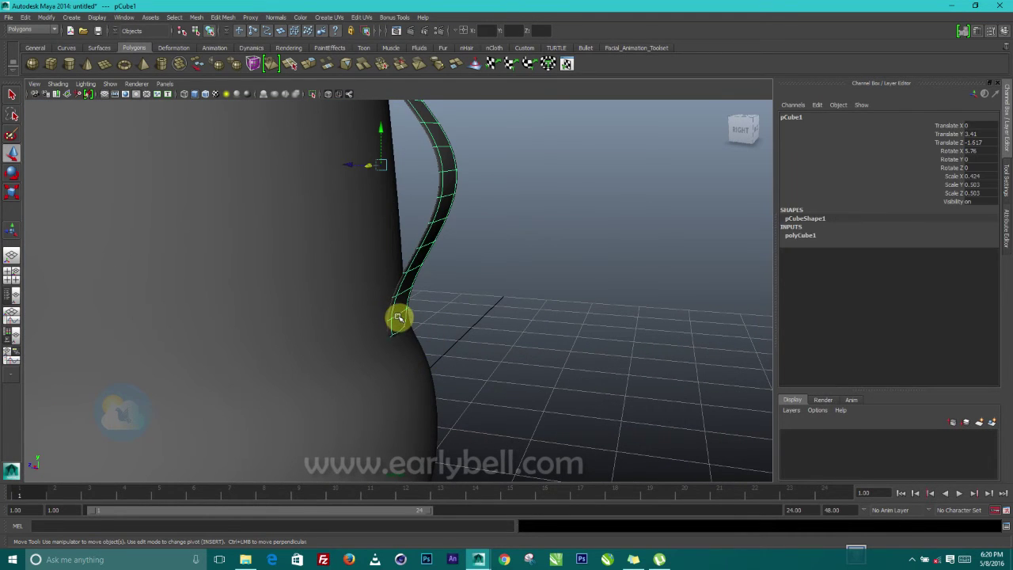
{"action": "right_click", "coordinate": [397, 322]}
{"action": "right_click_drag", "start_coordinate": [364, 318], "coordinate": [359, 318]}
{"action": "left_click_drag", "start_coordinate": [395, 316], "coordinate": [420, 317], "text": "alt"}
{"action": "left_click_drag", "start_coordinate": [377, 271], "coordinate": [435, 306]}
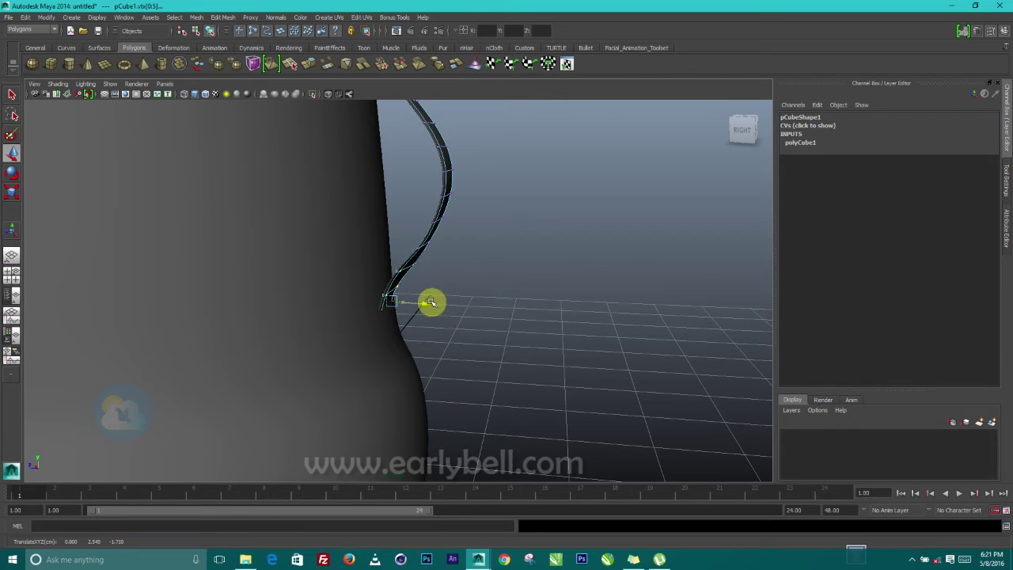
{"action": "left_click", "coordinate": [502, 293]}
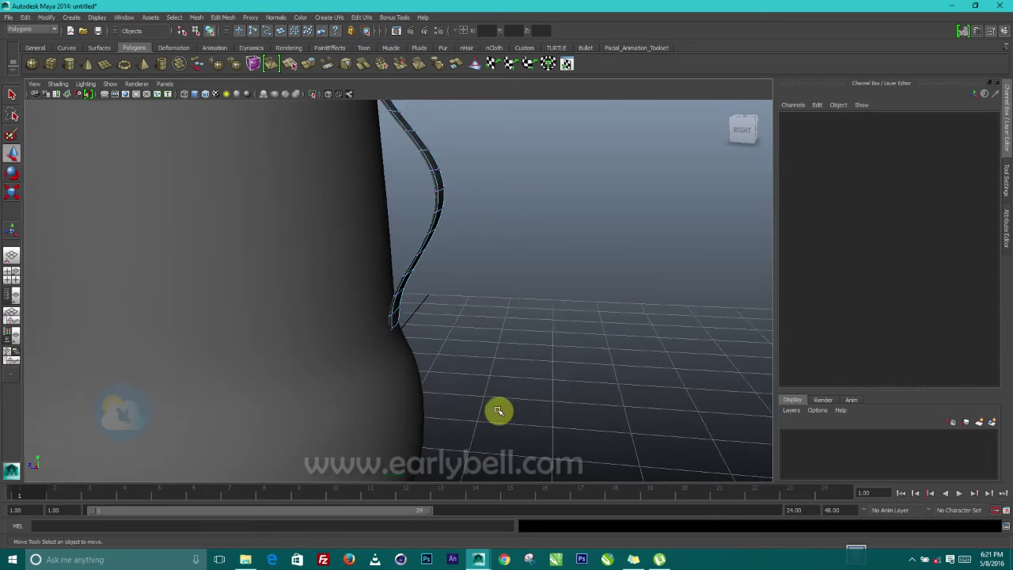
Leave vertex editing on the handle and return to object mode.
{"action": "left_click_drag", "start_coordinate": [498, 412], "coordinate": [418, 319], "text": "alt"}
{"action": "right_click_drag", "start_coordinate": [413, 249], "coordinate": [454, 233]}
{"action": "left_click_drag", "start_coordinate": [499, 237], "coordinate": [469, 336], "text": "alt"}
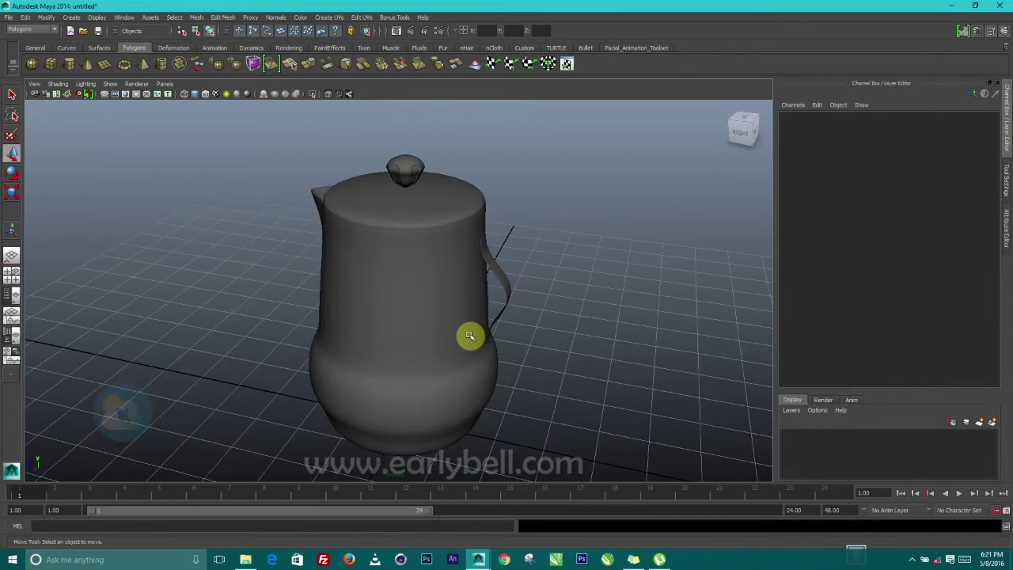